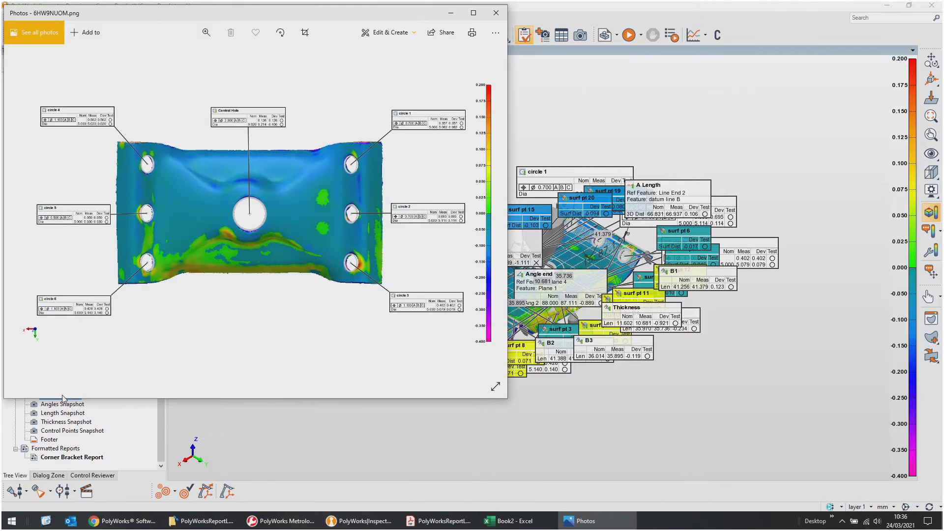
Close the snapshot image and look through the list of pieces in the Corner Bracket project
click(495, 13)
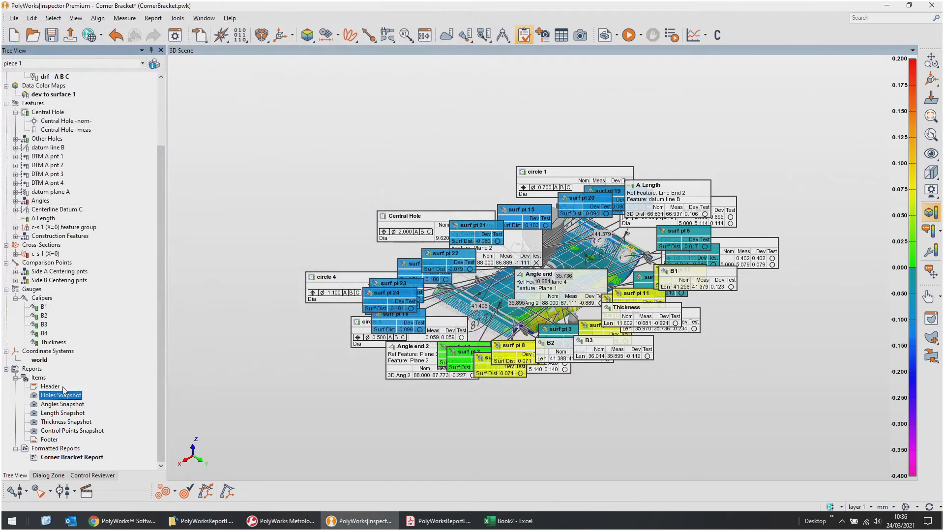
scroll(121, 405, up, 3)
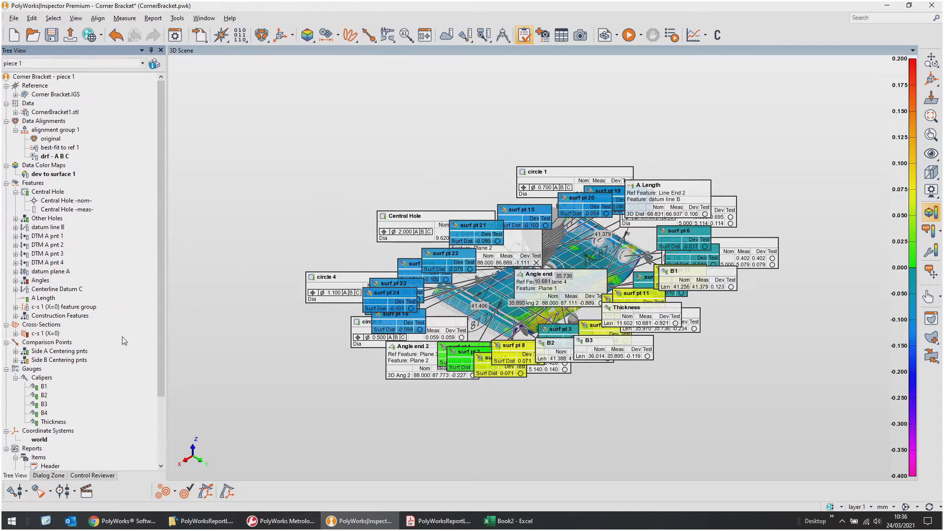
click(143, 63)
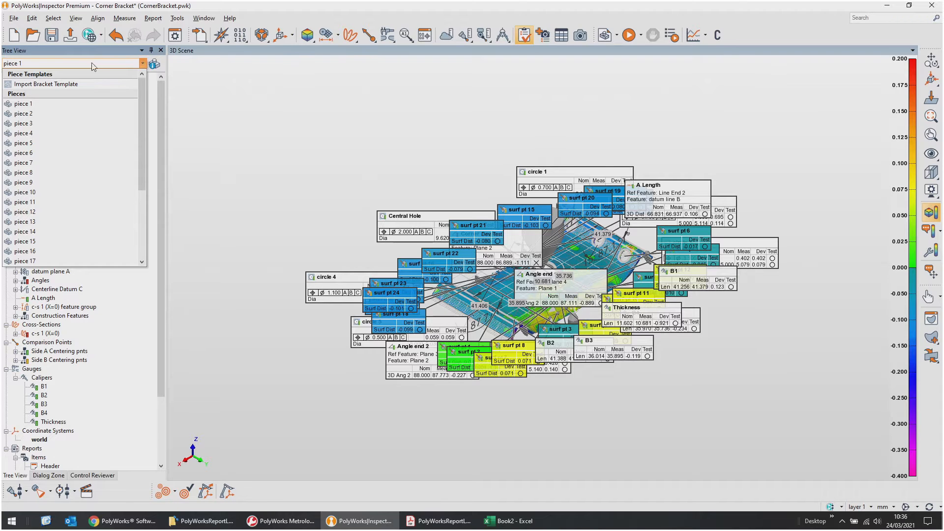
click(239, 162)
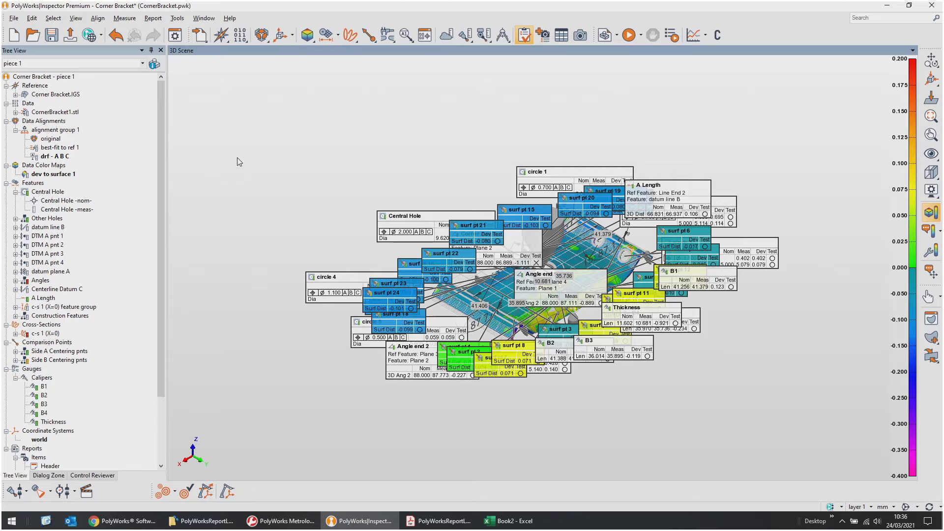
Switch to the Book2 workbook in Excel, show the PolyWorks reporting tools and connect them to PolyWorks
click(509, 521)
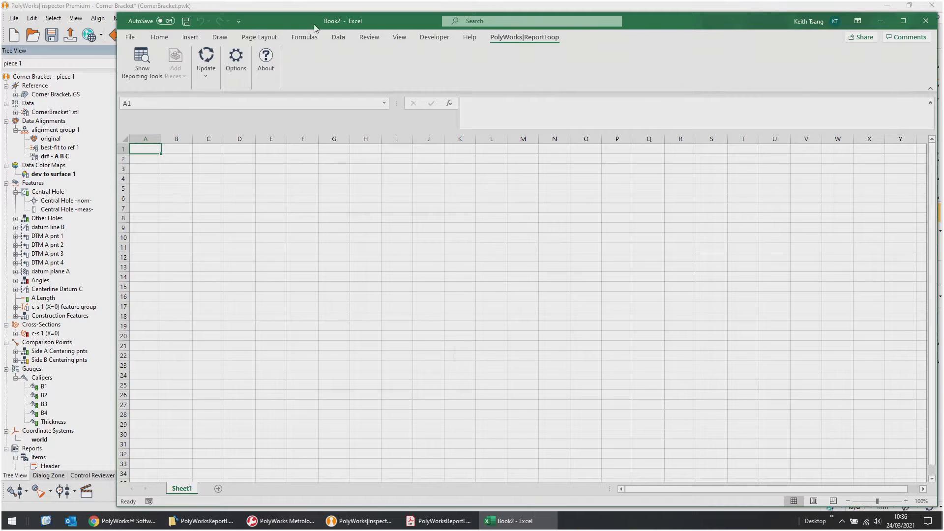
click(135, 58)
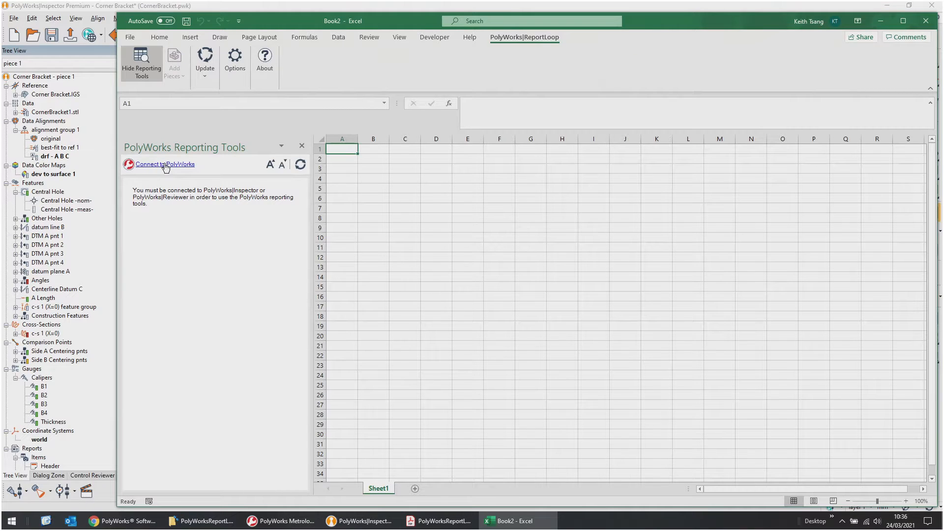
click(165, 166)
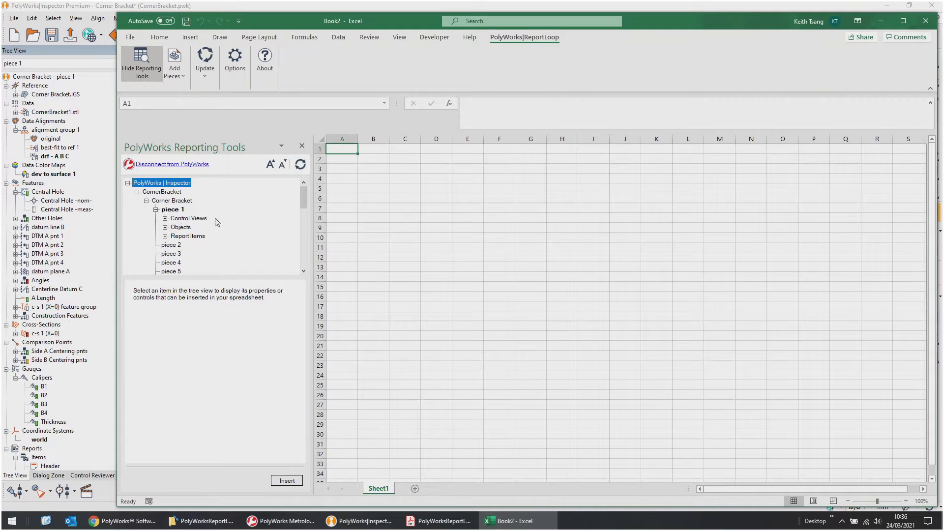
Examine the Corner Bracket project properties, the piece 1 properties and its Holes, Angles and Lengths control views
click(165, 193)
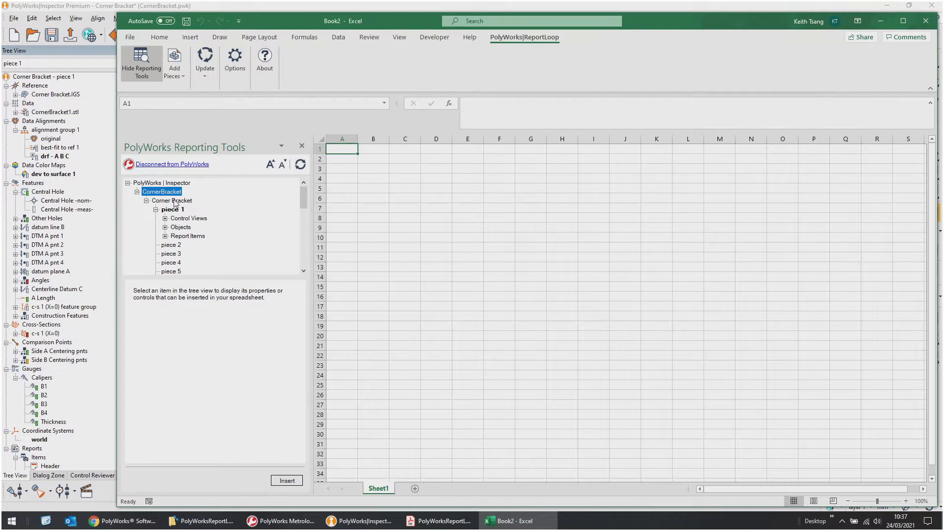
click(175, 201)
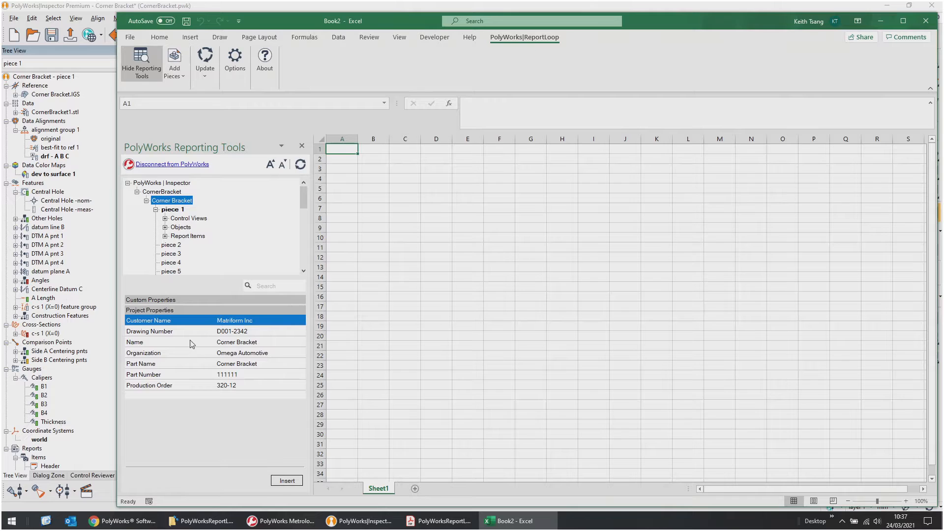
click(173, 210)
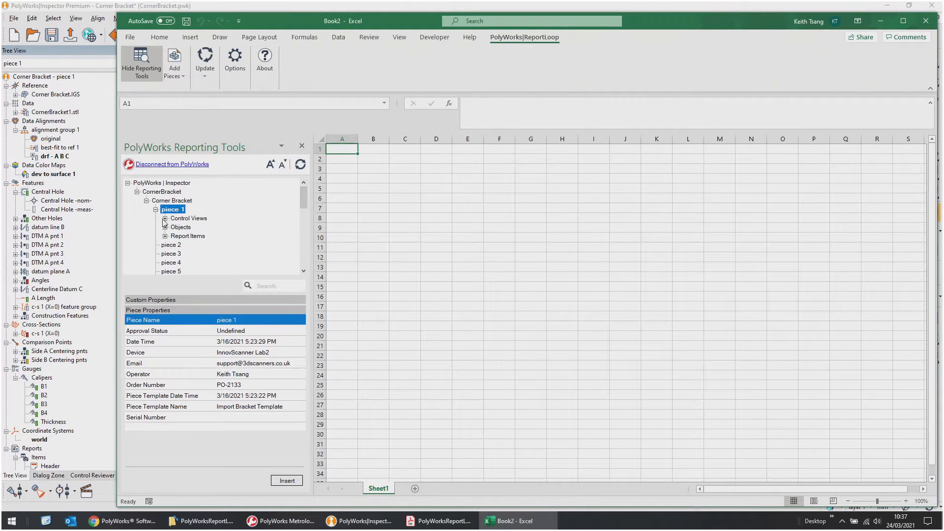
click(165, 219)
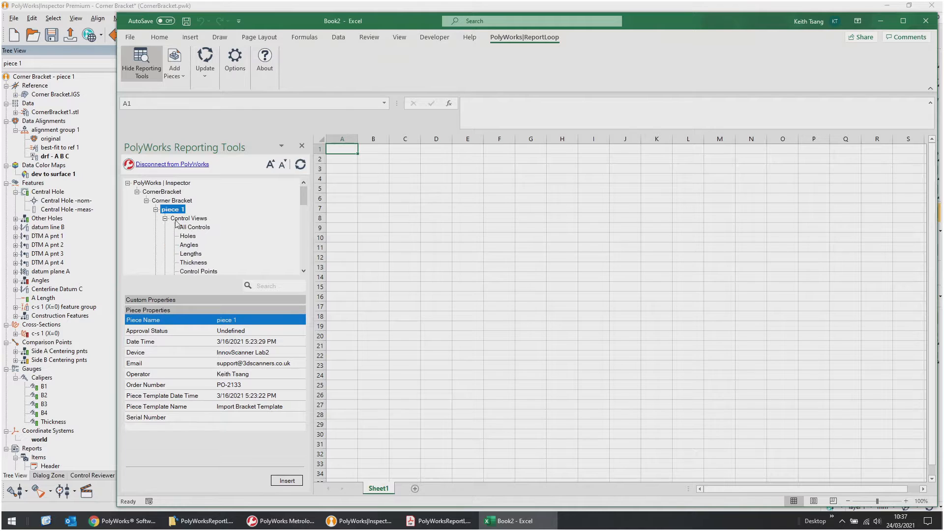
drag(304, 197, 304, 204)
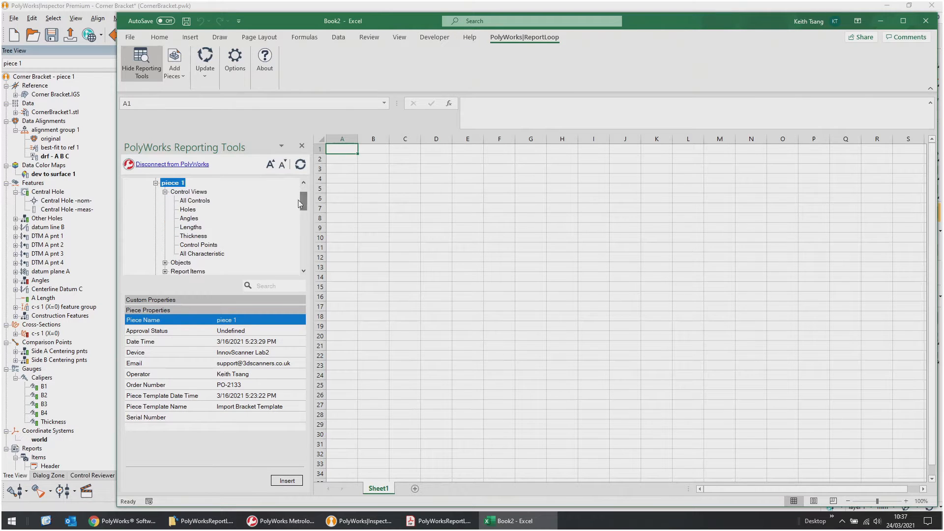
click(190, 210)
click(191, 219)
click(192, 229)
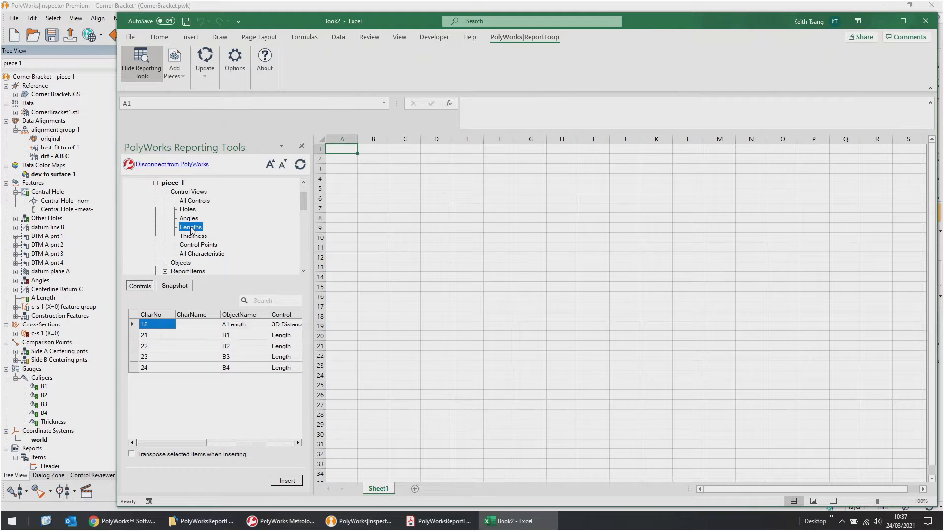
Examine the object categories, hole features and report item snapshots available under piece 1
click(166, 192)
click(166, 201)
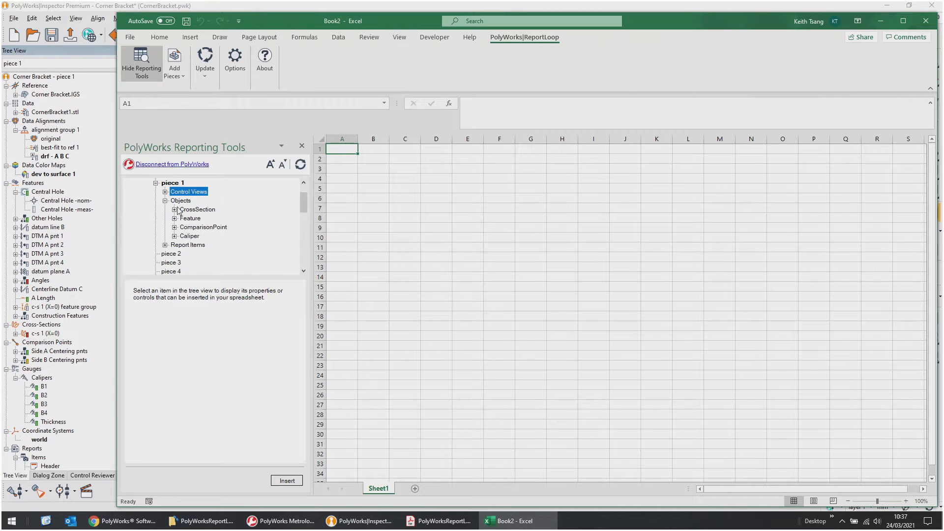
click(174, 219)
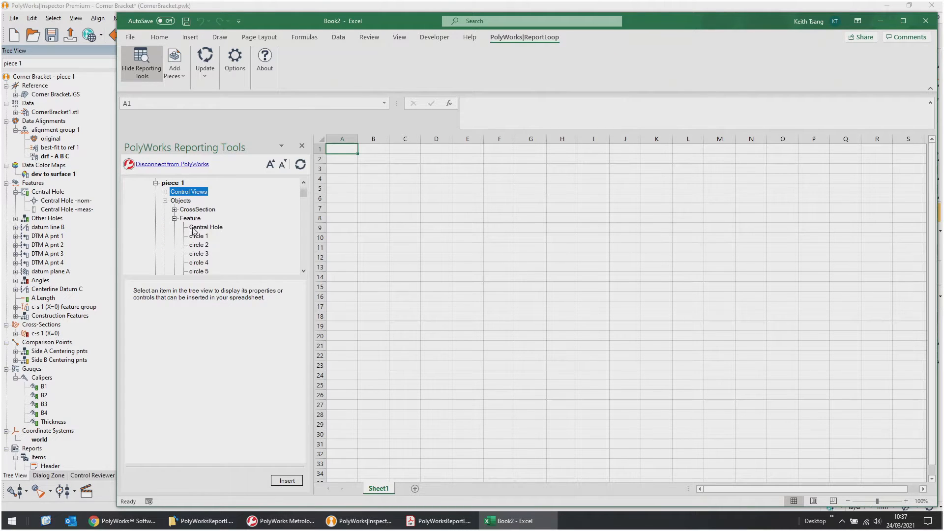
click(203, 227)
click(199, 253)
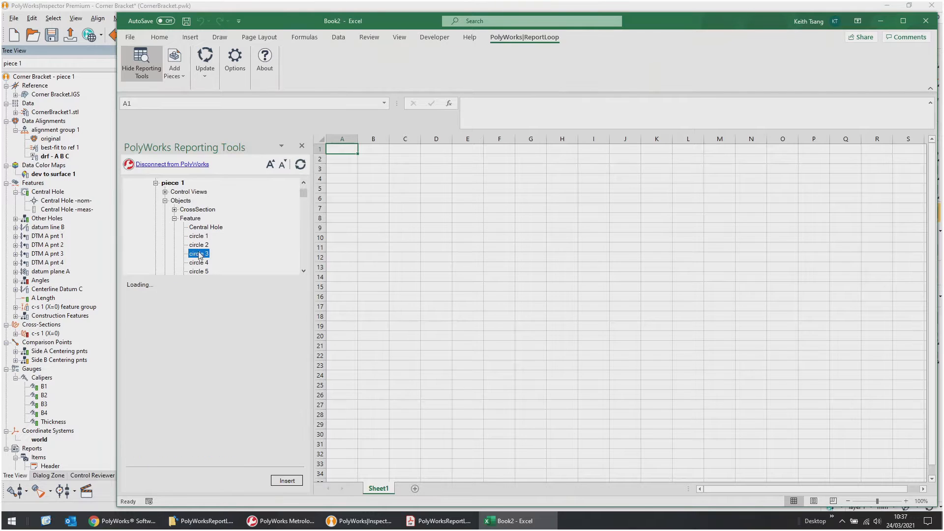
click(174, 218)
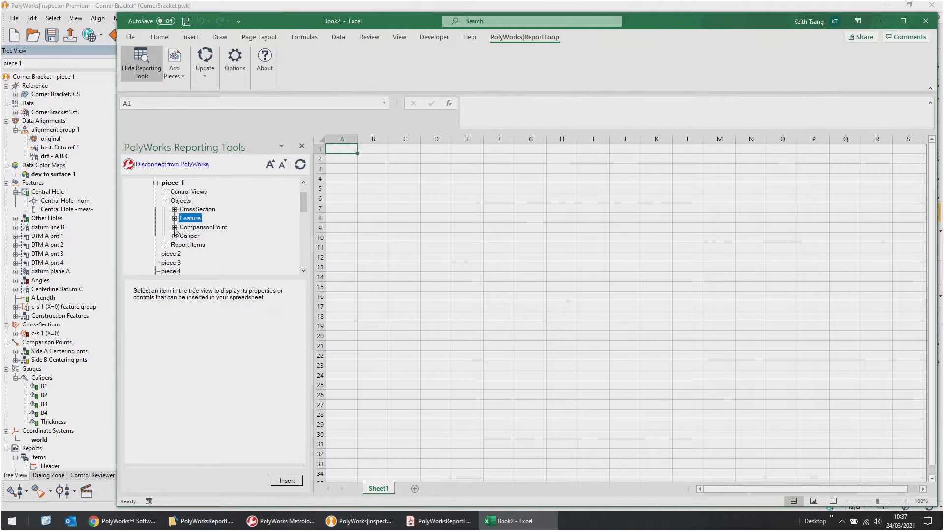
click(166, 201)
click(166, 210)
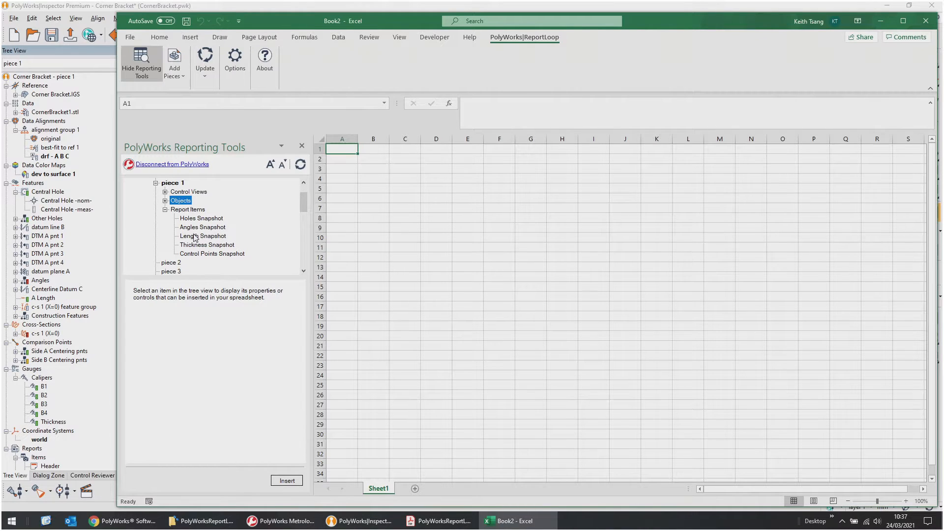
click(165, 210)
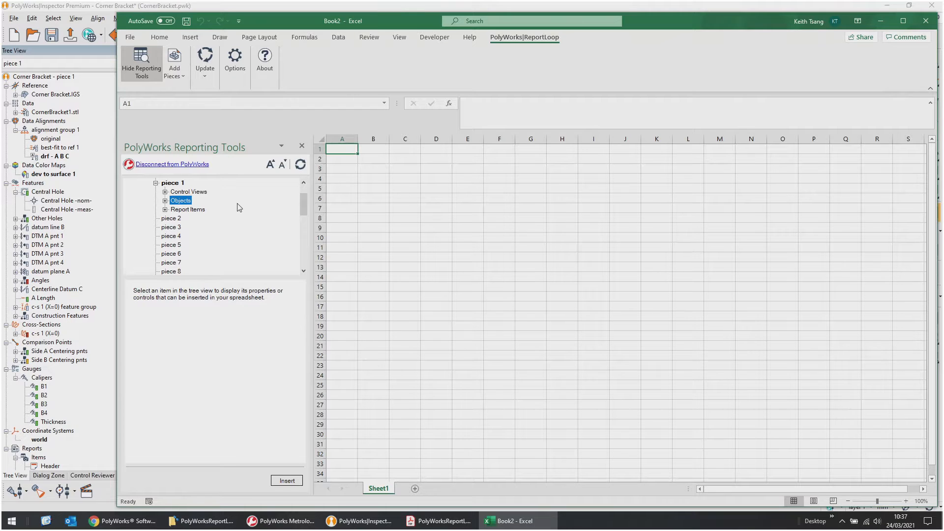
Enter "Control:" in B2 and the headers "Object Name:", "Tolerance:" and "Upper Tol:" in cells B3 to D3
click(376, 159)
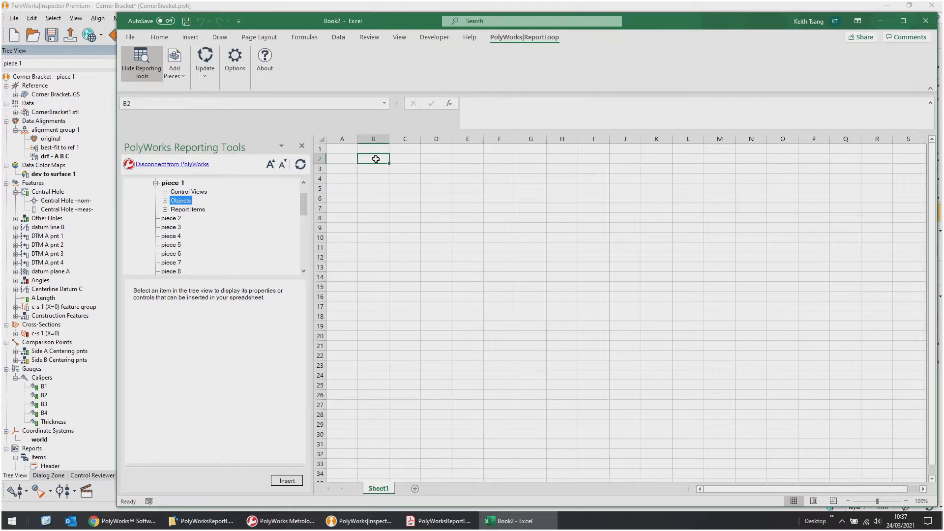
text(Control:)
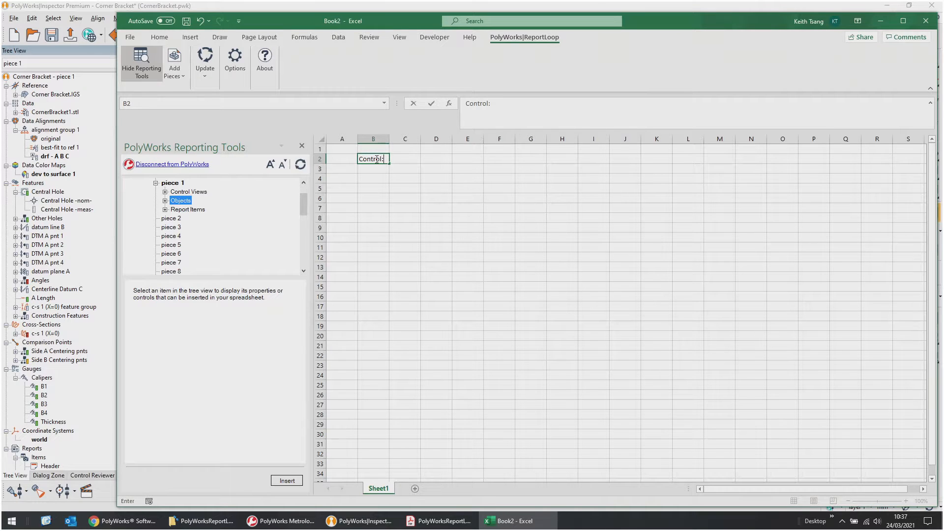
key(Return)
text(Object Name:)
key(Tab)
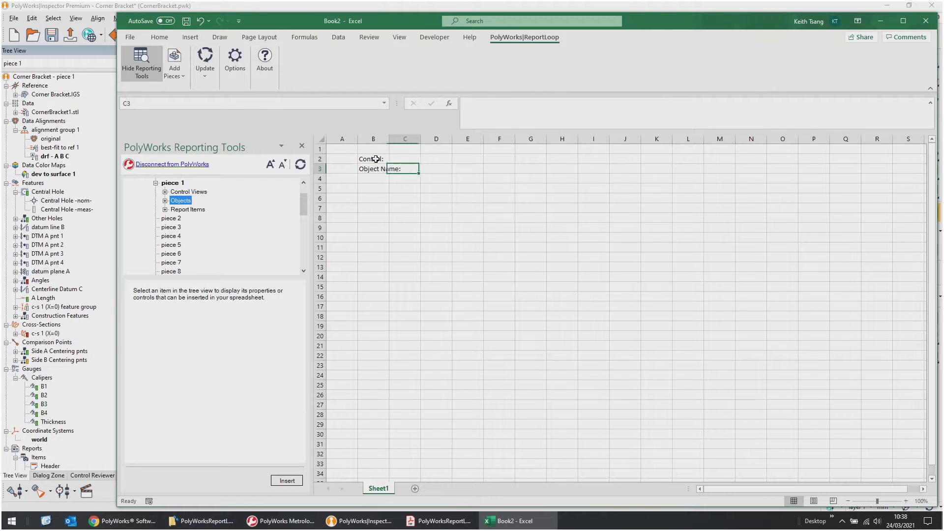
text(Tolerance)
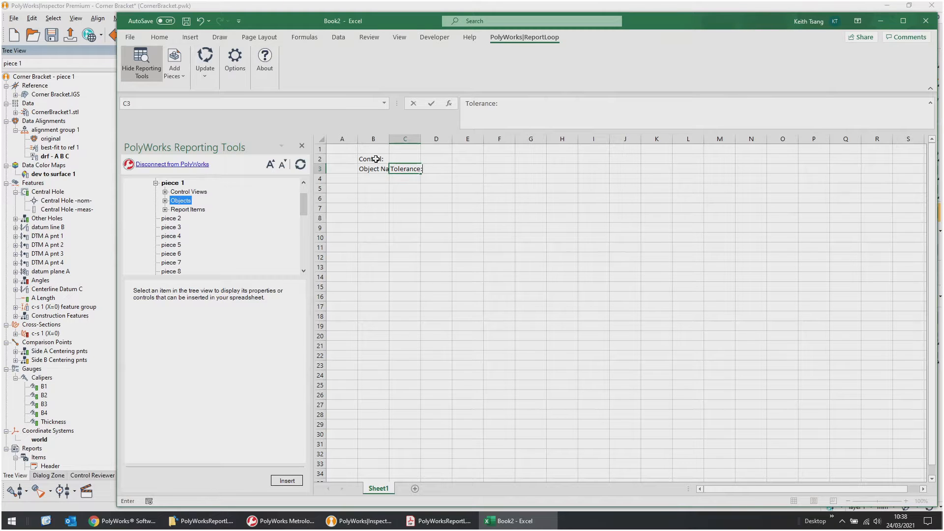
text(:)
key(Tab)
text(Upper)
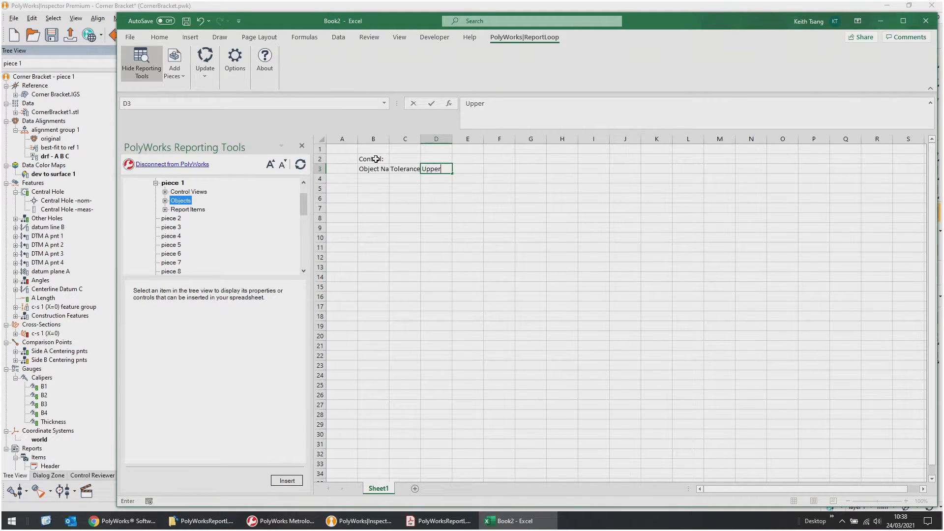
text( Tol)
key(Tab)
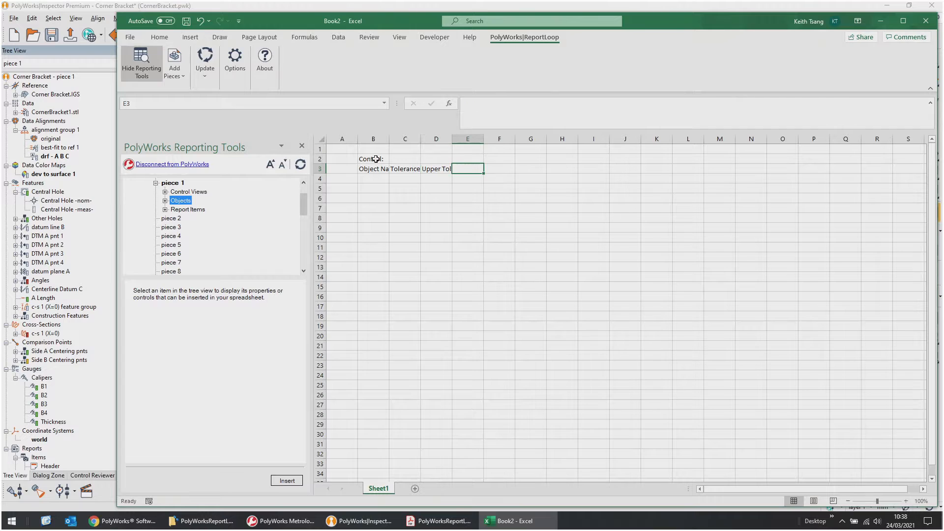
Enter the headers "Lower Tol:", "Nominal:", "Measured:", "Deviation:" and "Pass/Fail:" in cells E3 to I3
text(Lower Tol:)
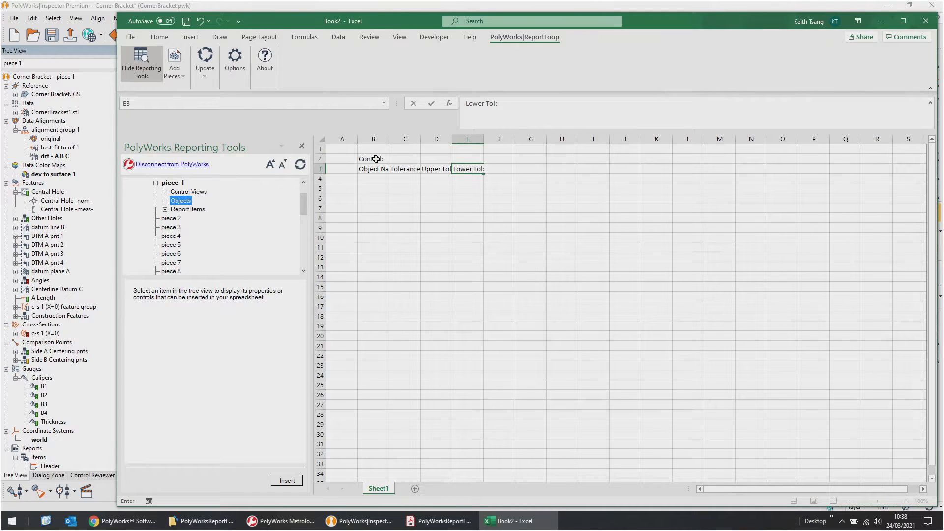
key(Tab)
text(Nomi)
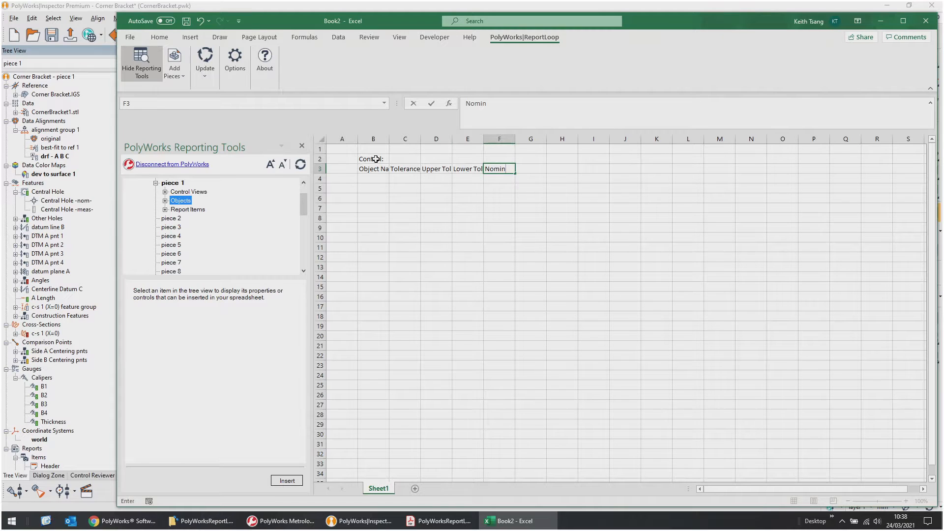
key(Tab)
text(Measure)
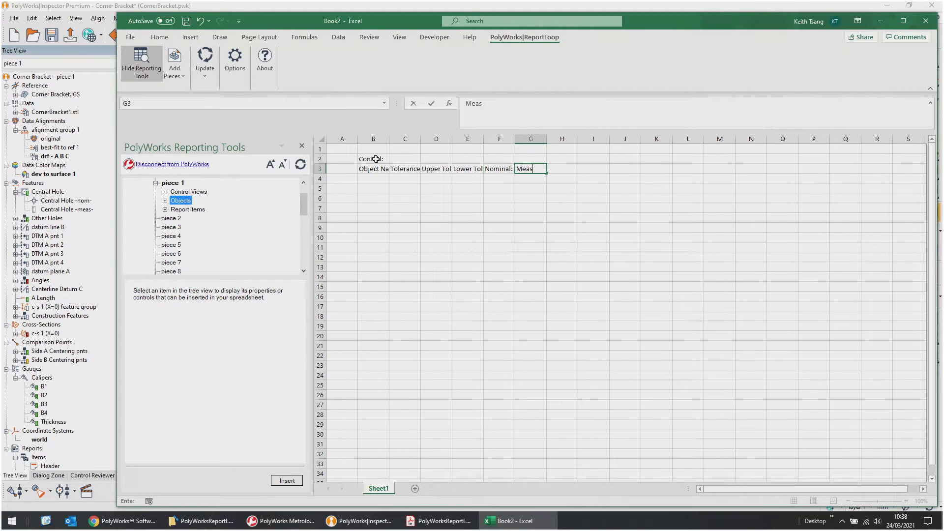
key(Tab)
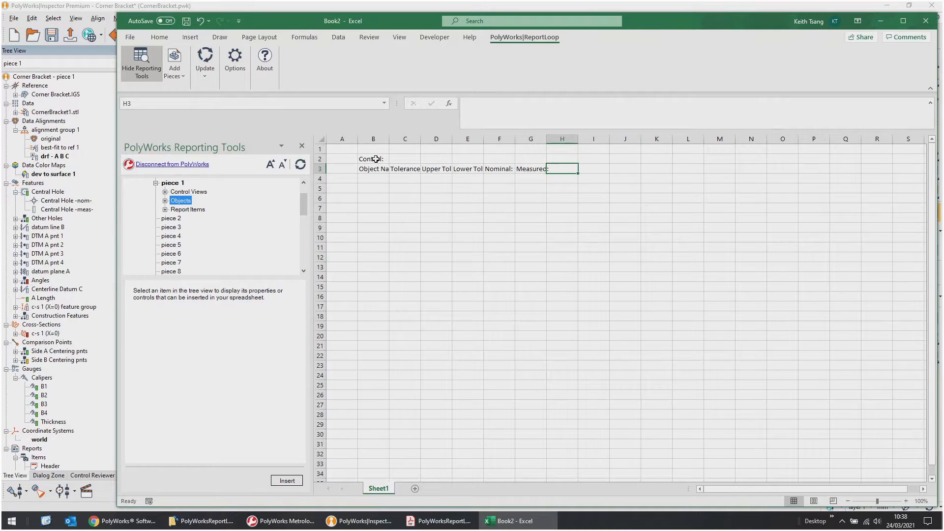
text(Deviations:)
key(Tab)
text(PAss)
text(ass)
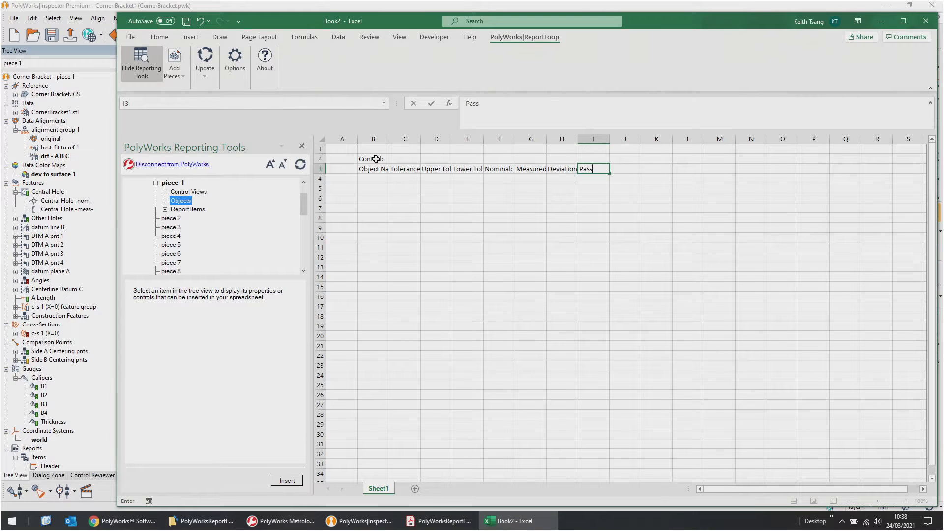
text(/Fail:)
key(Return)
Apply a green fill to the Control cell B2 and the header cells B3 to I3
click(375, 158)
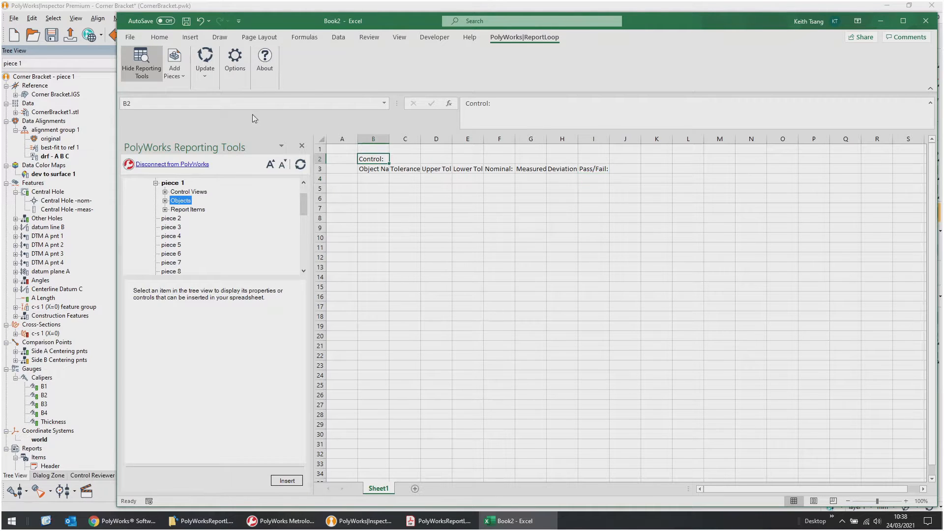
click(159, 37)
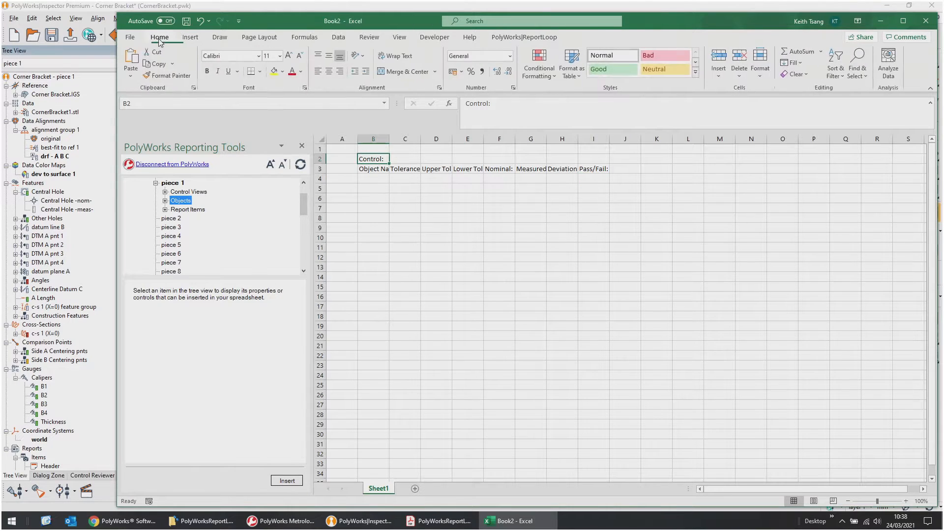
click(283, 71)
click(309, 164)
drag(369, 169, 607, 169)
click(274, 71)
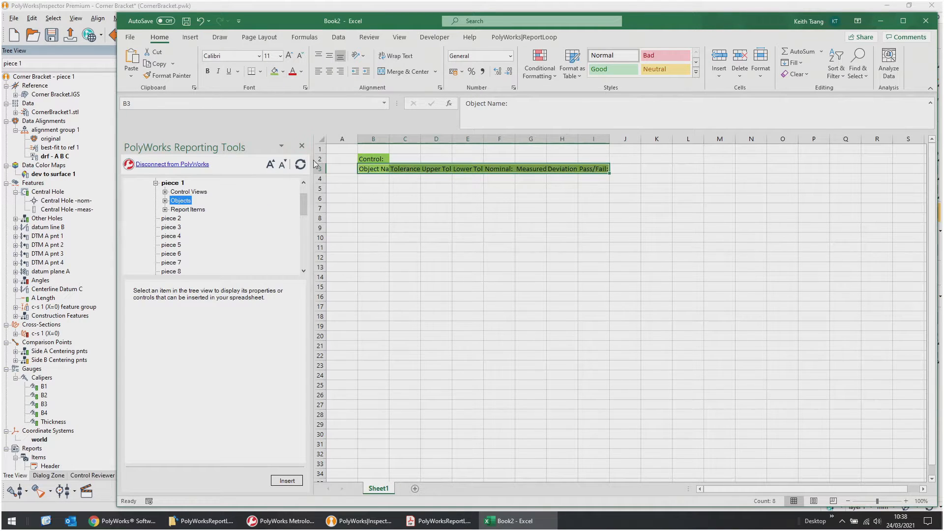
Adjust the widths of columns B to E, G and H to fit the header text in row 3
drag(389, 140, 404, 140)
double_click(435, 140)
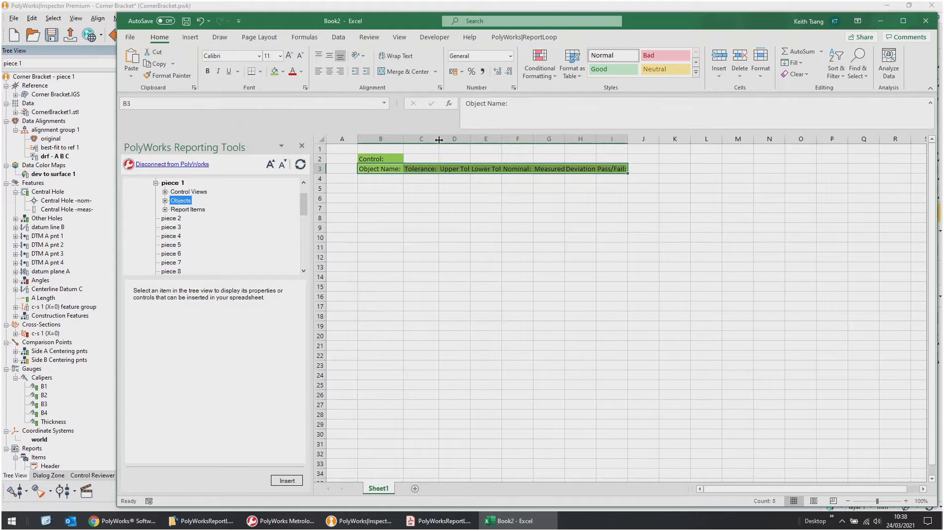
double_click(470, 140)
double_click(505, 139)
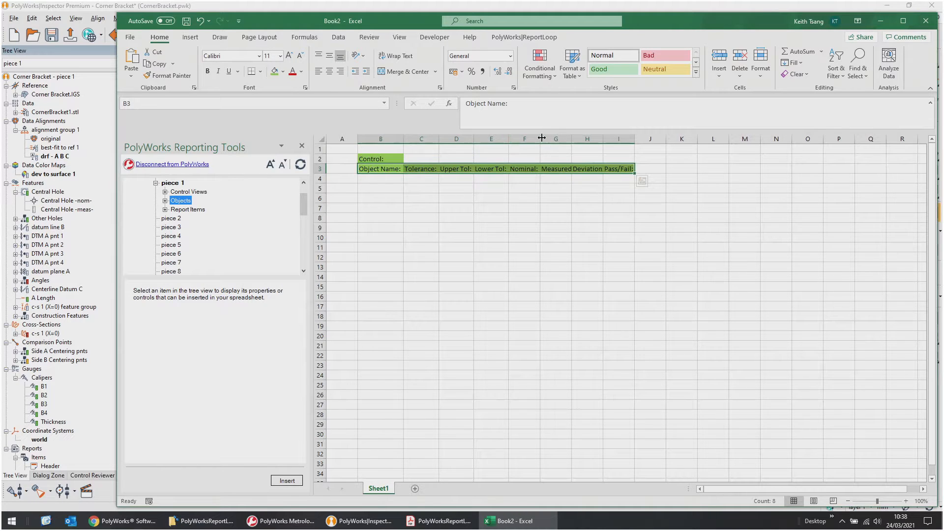
double_click(572, 139)
double_click(606, 141)
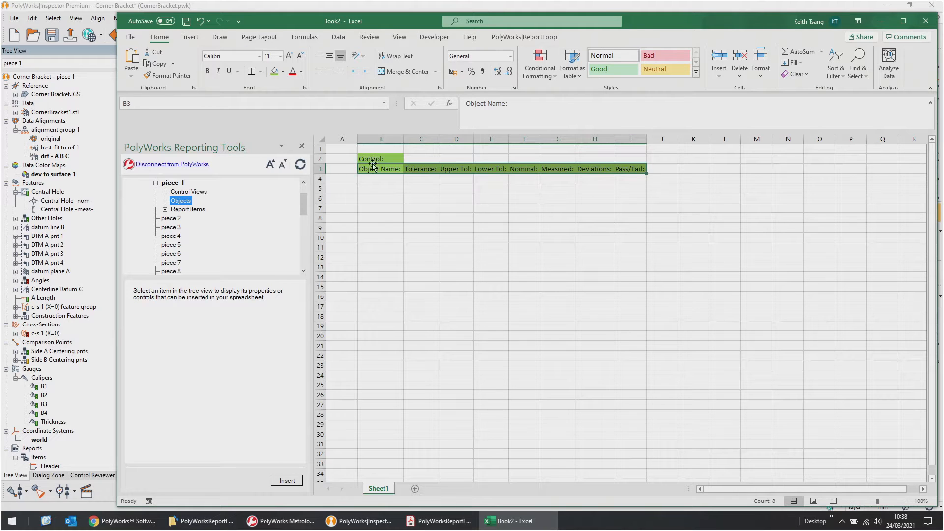
Apply all borders to cells B2:C2 and the header cells B3:I3
drag(377, 158, 418, 158)
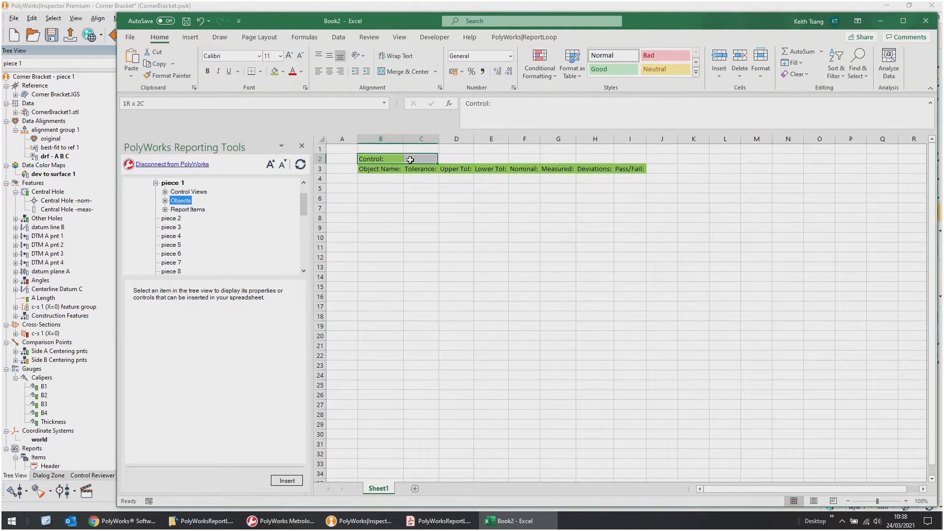
click(261, 74)
click(285, 170)
click(395, 169)
drag(395, 169, 631, 168)
click(253, 72)
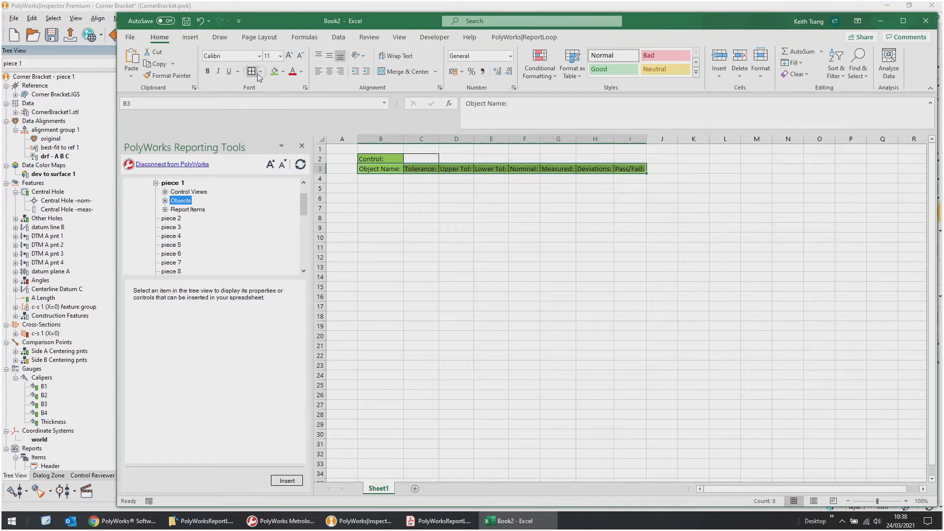
click(379, 172)
List all controls of piece 1 for insertion into C2 and filter them by "diam"
click(416, 160)
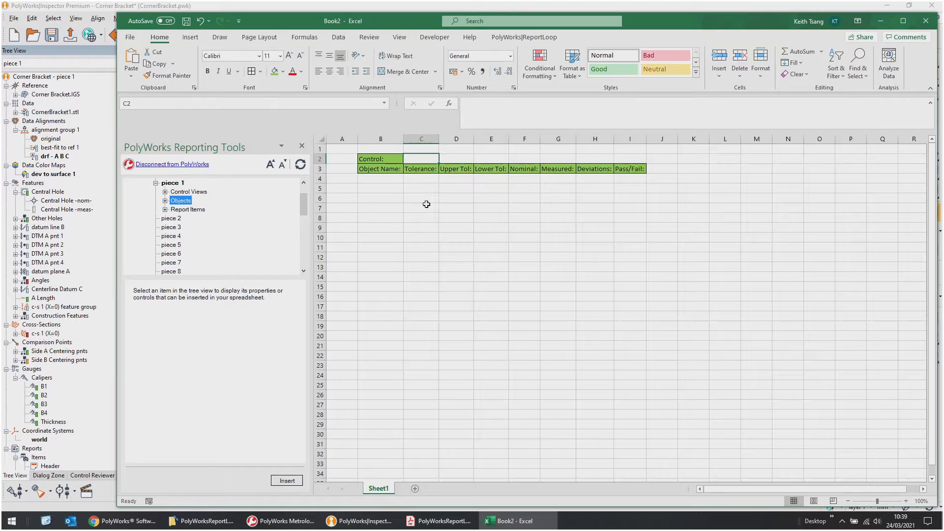
click(165, 192)
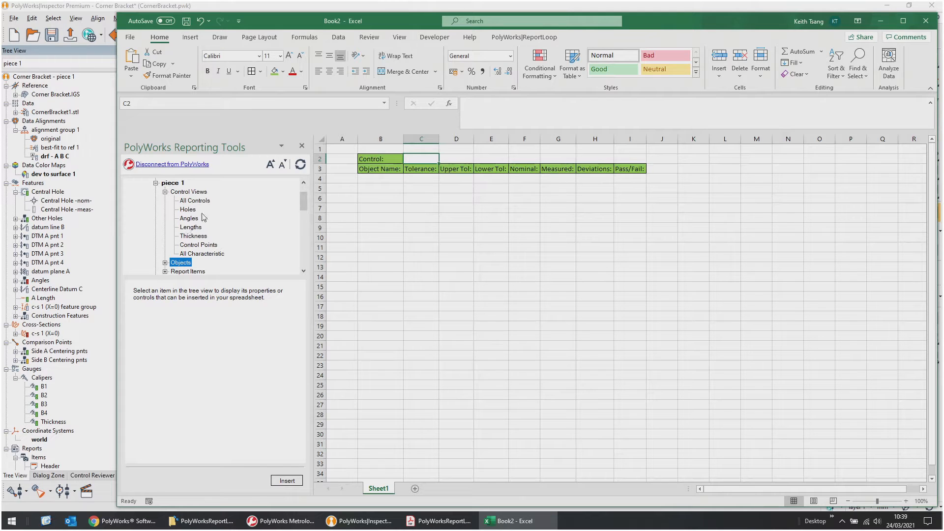
click(194, 201)
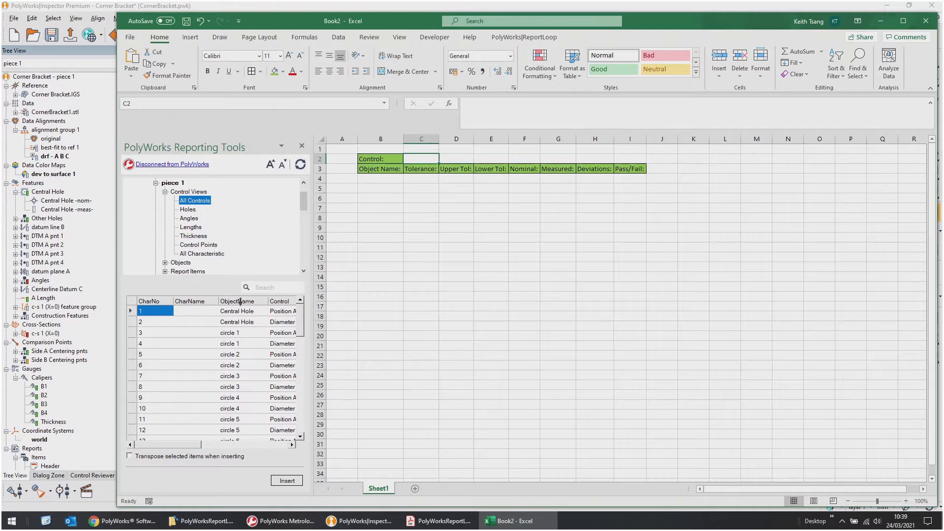
click(267, 290)
text(diam)
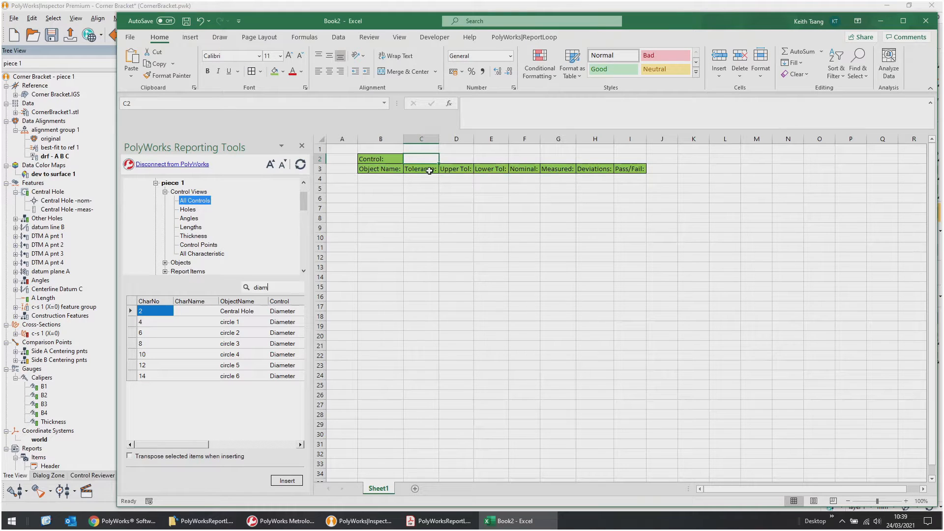
Insert the Central Hole's Diameter control name into cell C2
click(283, 312)
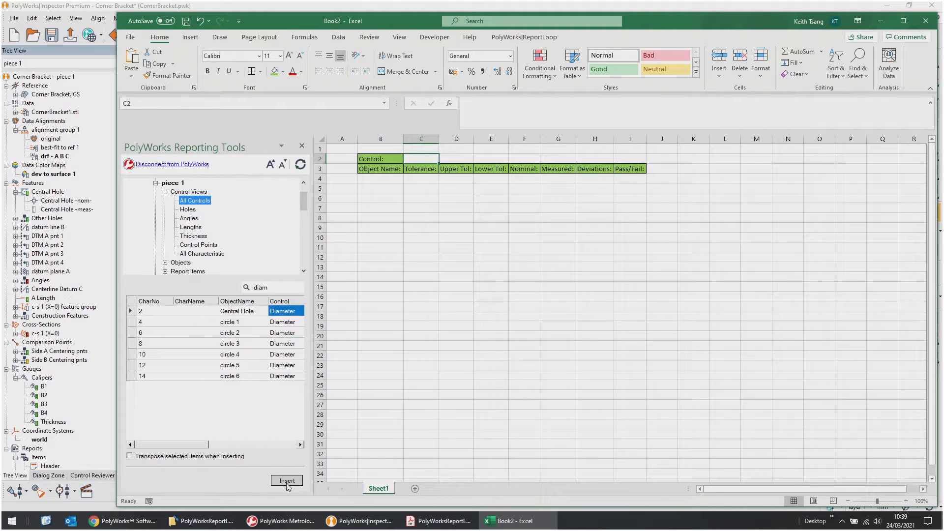
click(456, 228)
click(422, 208)
click(391, 201)
click(438, 206)
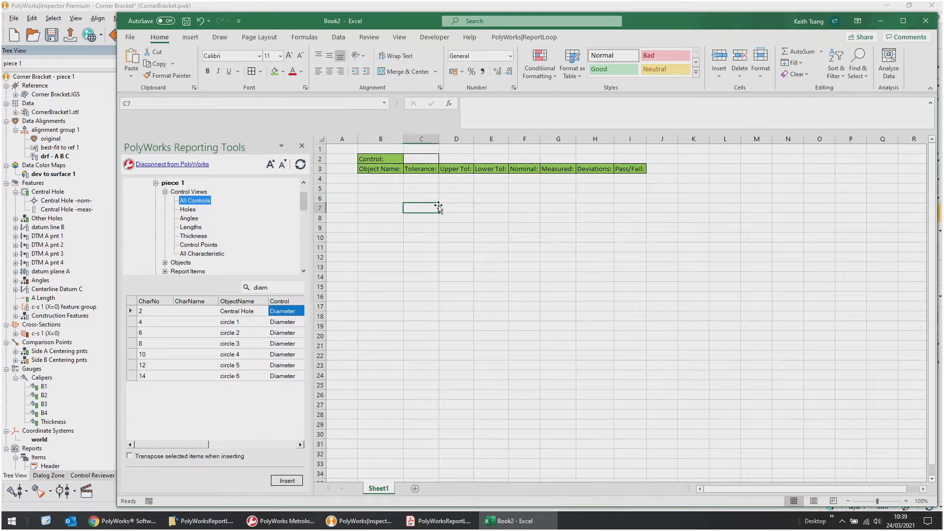
click(422, 160)
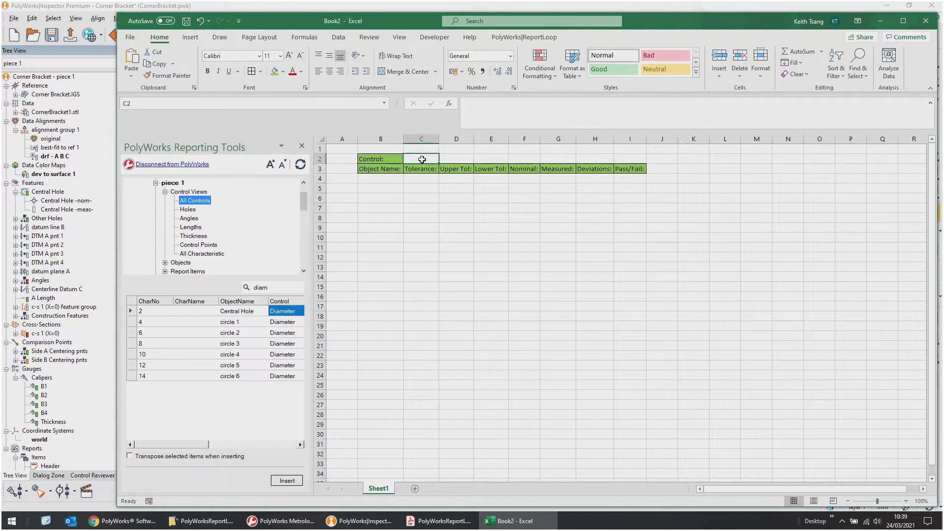
click(288, 479)
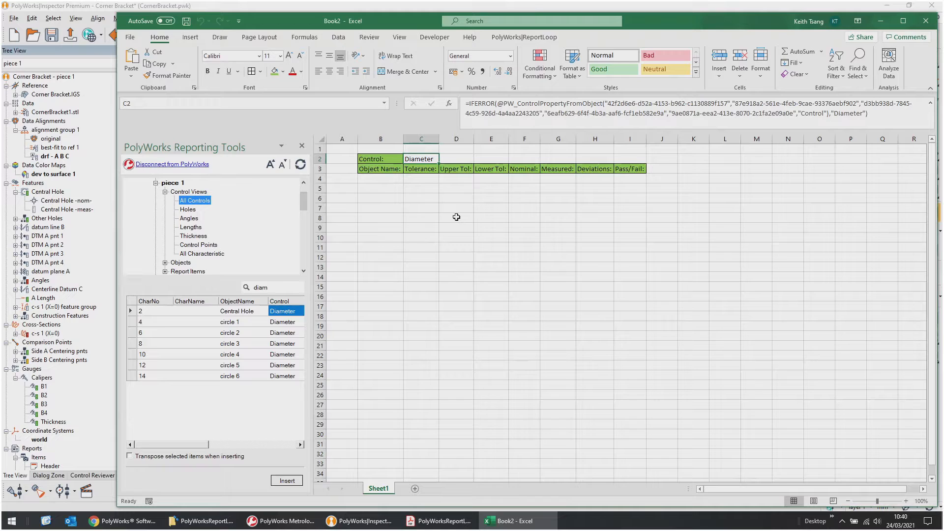
Insert the Central Hole's object name into cell B4 under the Object Name header
click(395, 181)
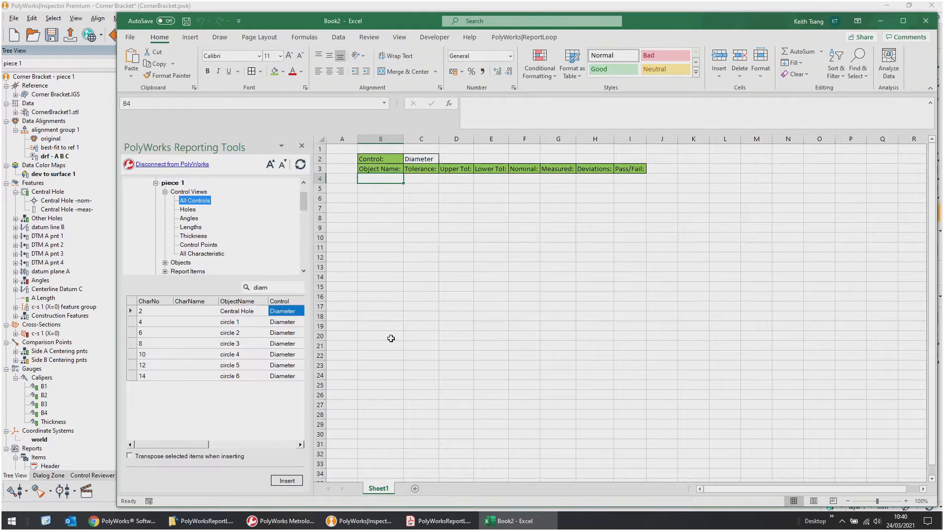
click(238, 310)
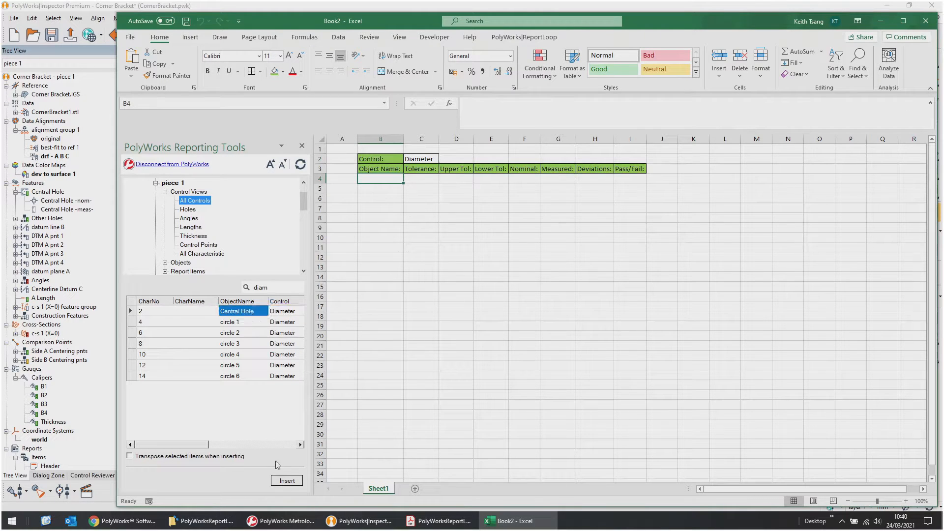
click(285, 481)
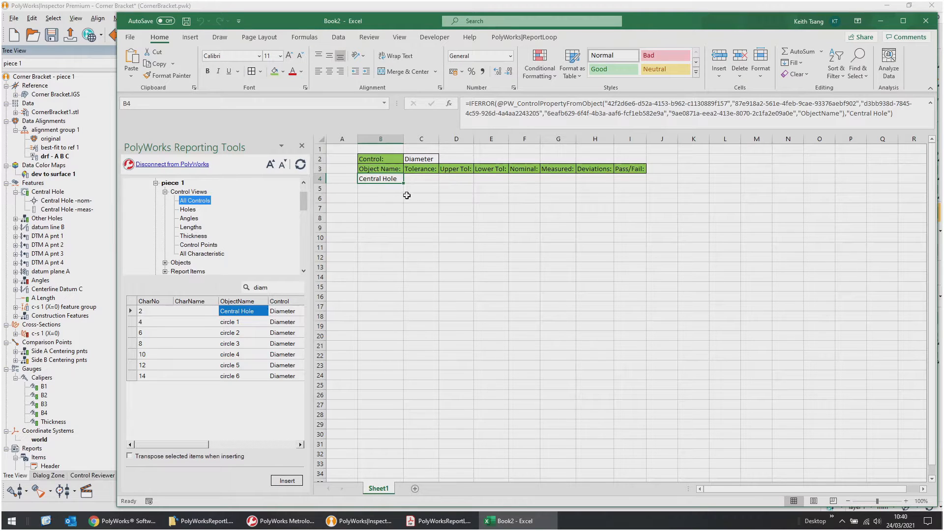
Add the Dev, Test, Upper Warning and Lower Warning columns to the controls table
click(447, 179)
drag(194, 445, 163, 452)
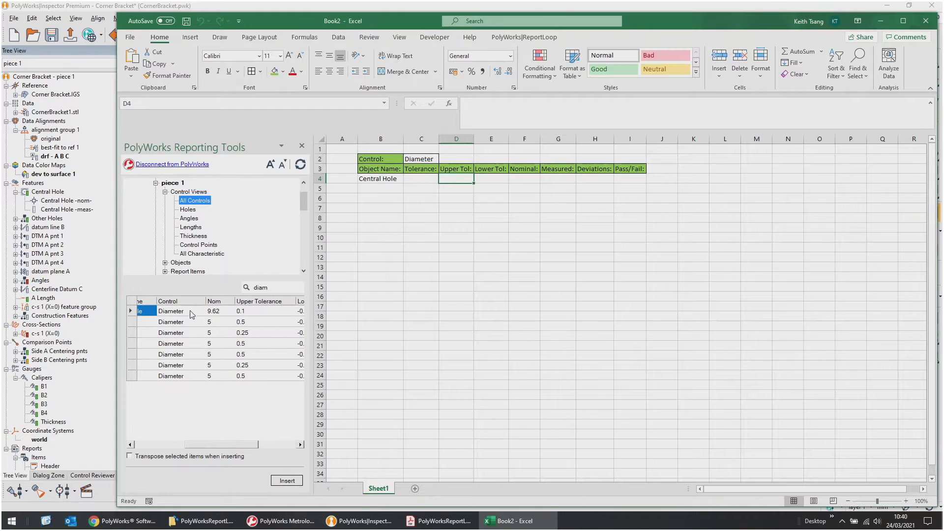
right_click(193, 302)
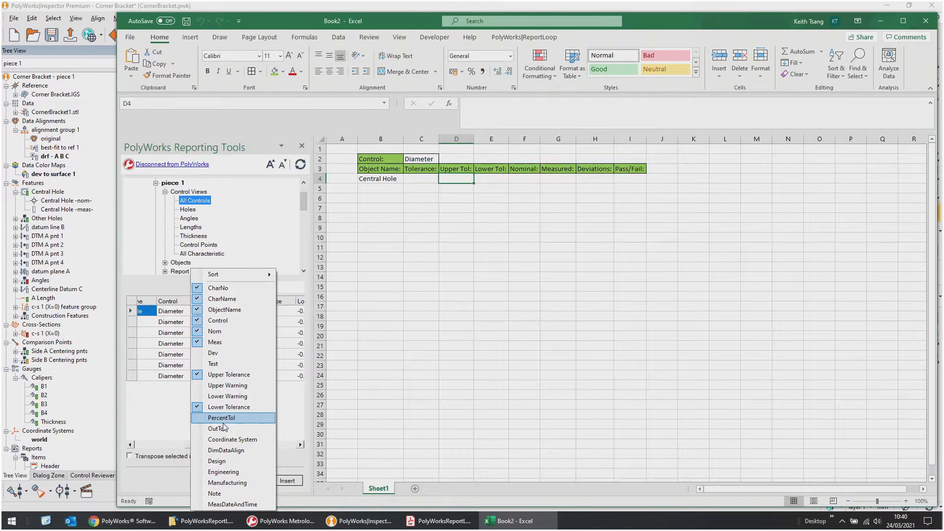
click(235, 353)
click(233, 364)
click(233, 386)
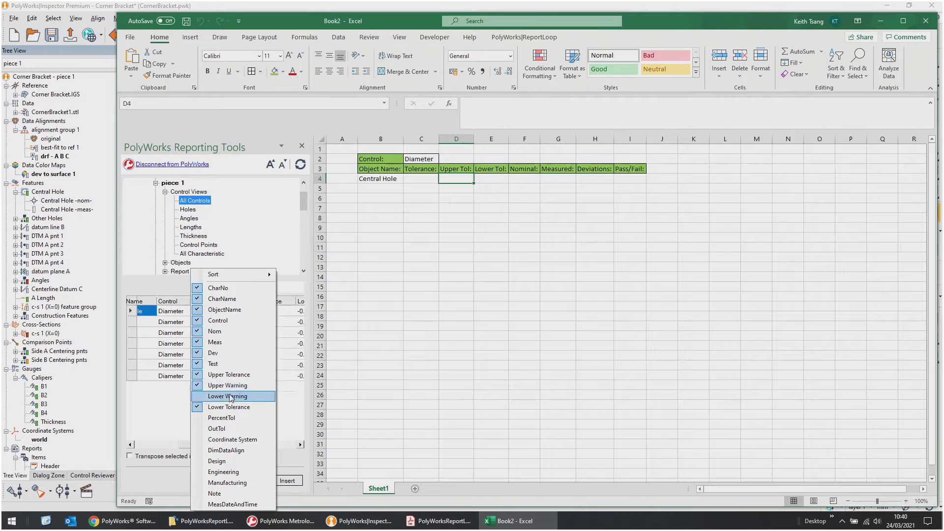
click(232, 397)
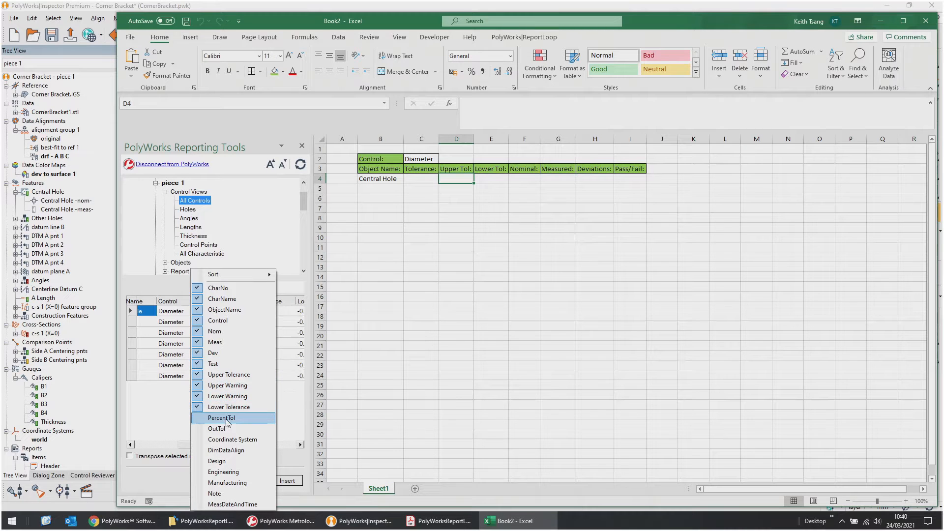
click(180, 450)
drag(199, 449, 154, 441)
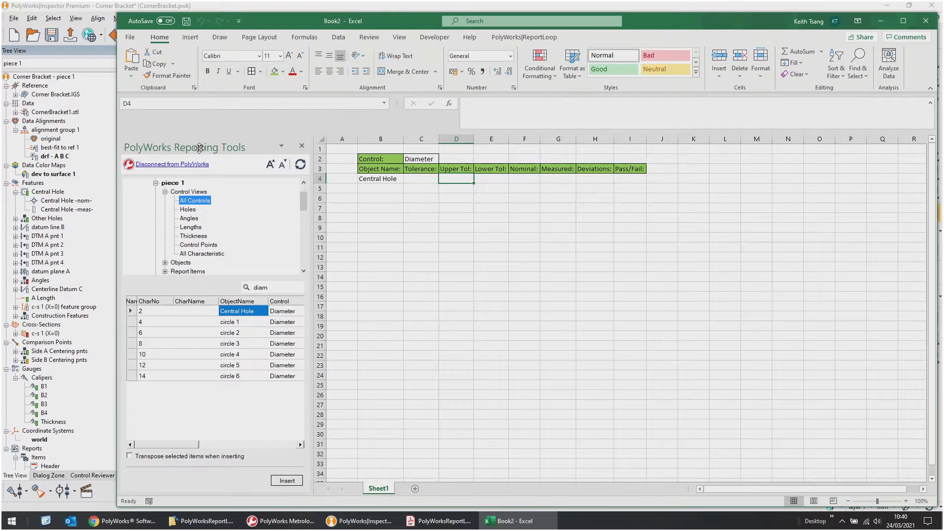
Dock the PolyWorks reporting tools above the worksheet and widen the Upper Warning and Lower Warning columns to fit
drag(199, 148, 445, 218)
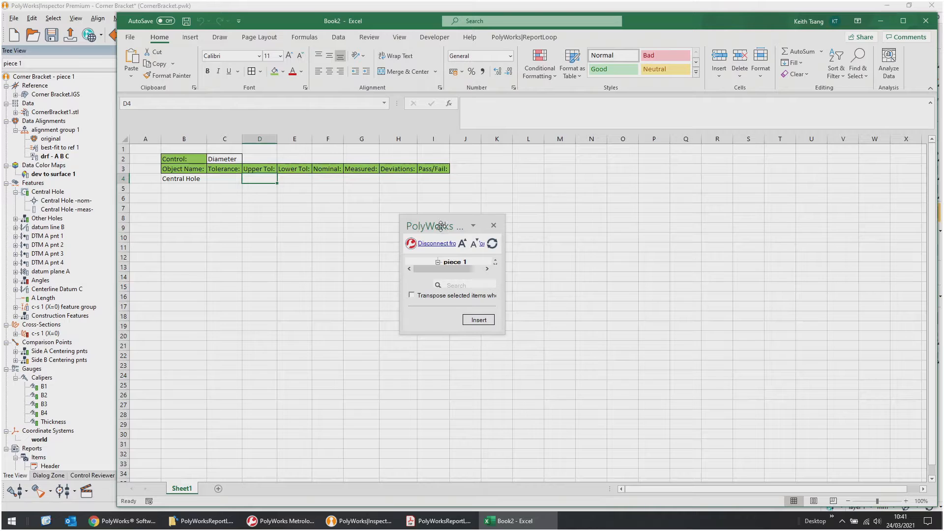
drag(440, 225, 452, 88)
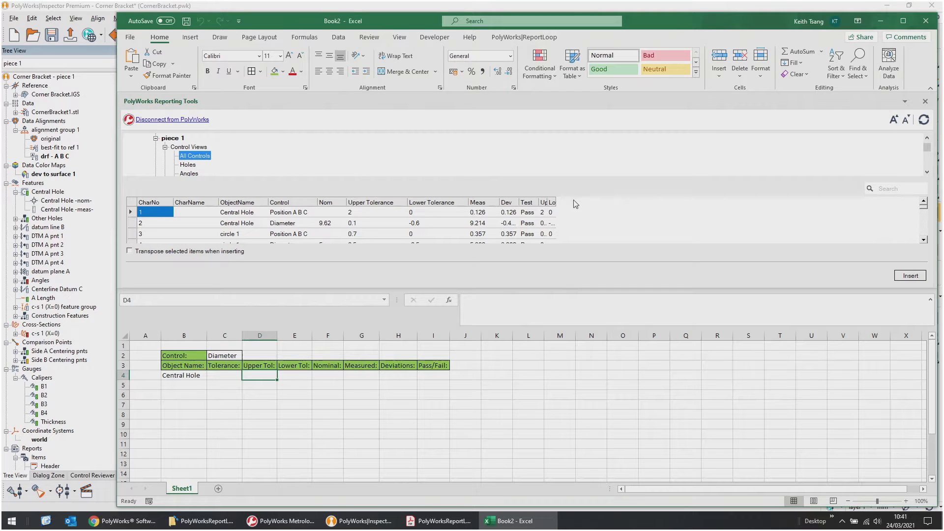
double_click(557, 205)
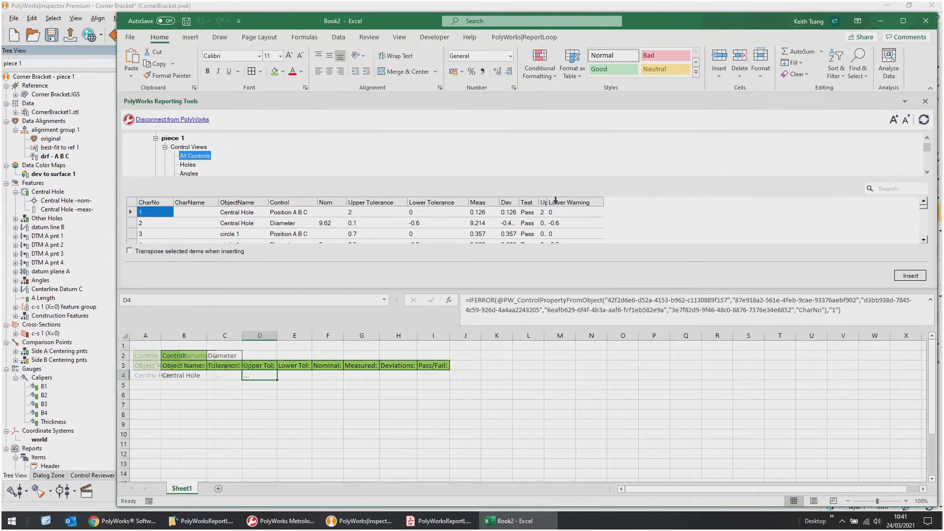
double_click(548, 202)
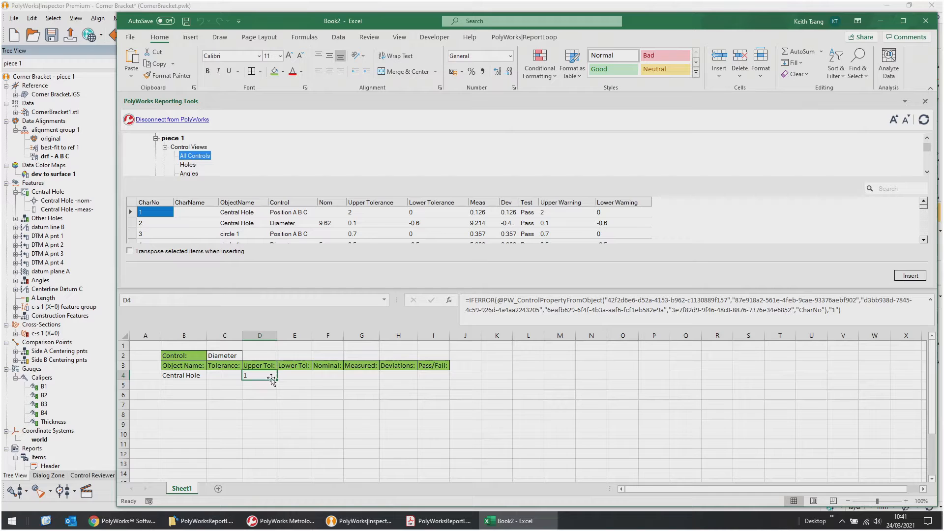
Filter the controls by "dia" and insert the Central Hole diameter's upper tolerance into D4
click(295, 385)
click(257, 373)
text(dia)
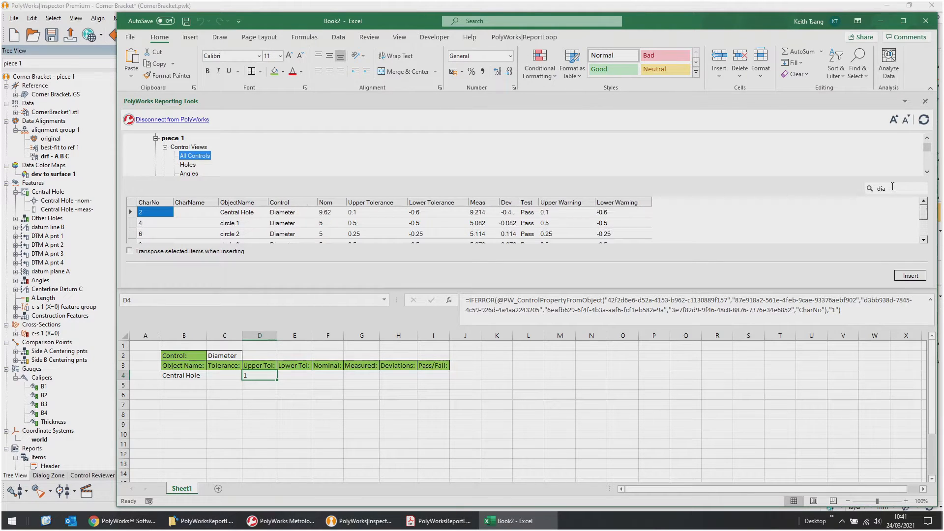
click(379, 214)
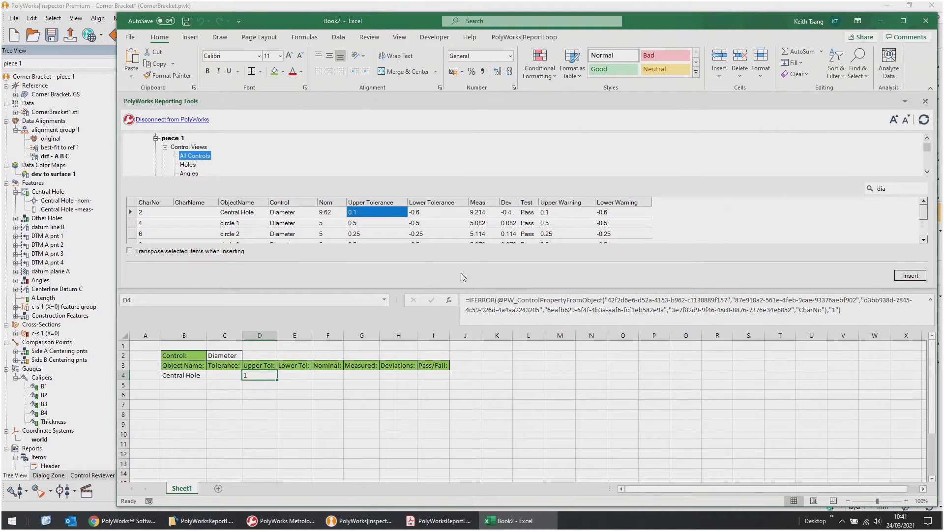
double_click(378, 215)
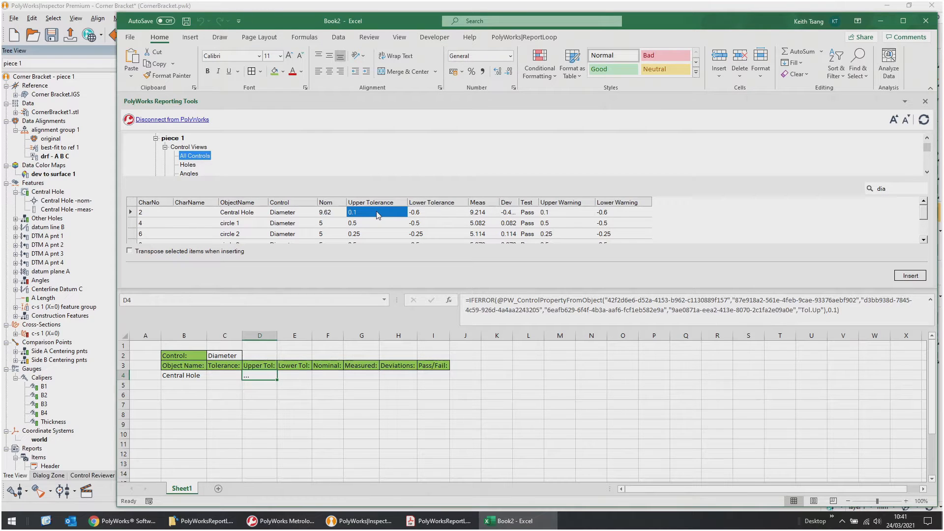
Insert the Central Hole diameter's lower tolerance into E4 and its nominal value into F4
click(295, 375)
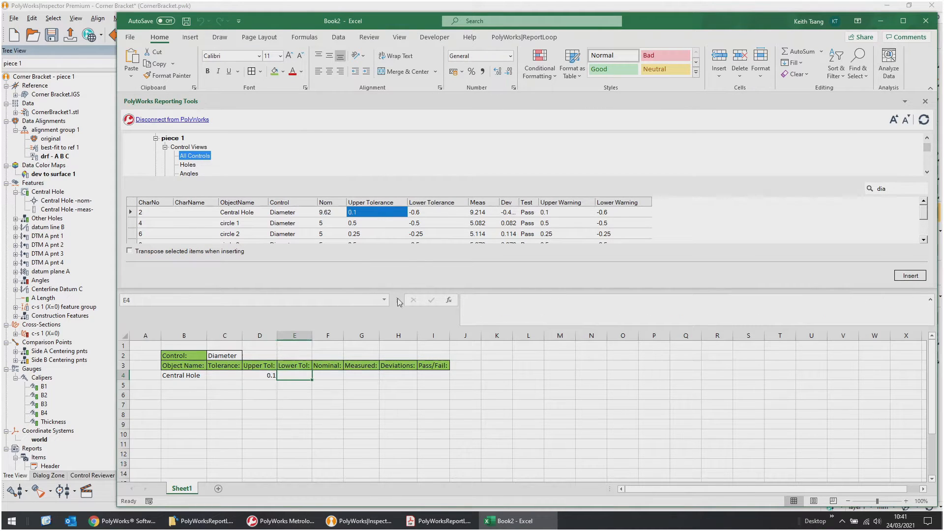
double_click(427, 213)
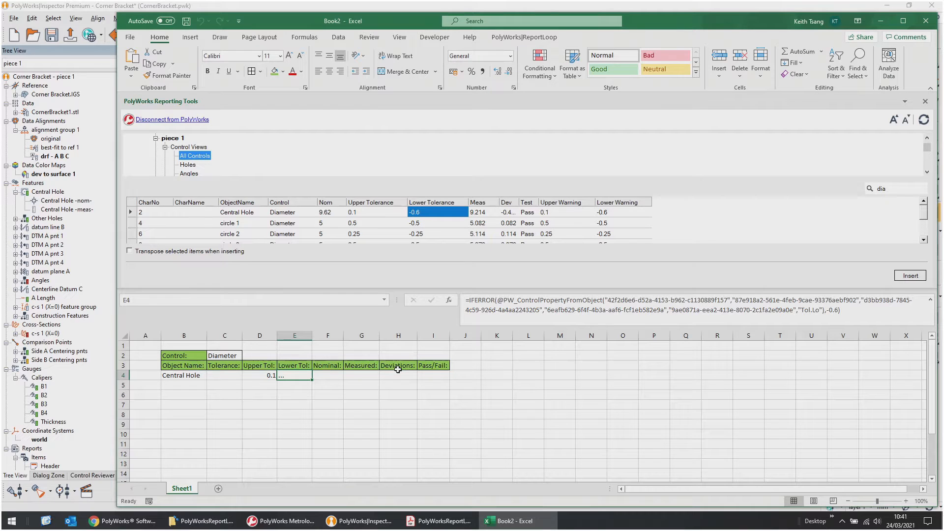
click(330, 375)
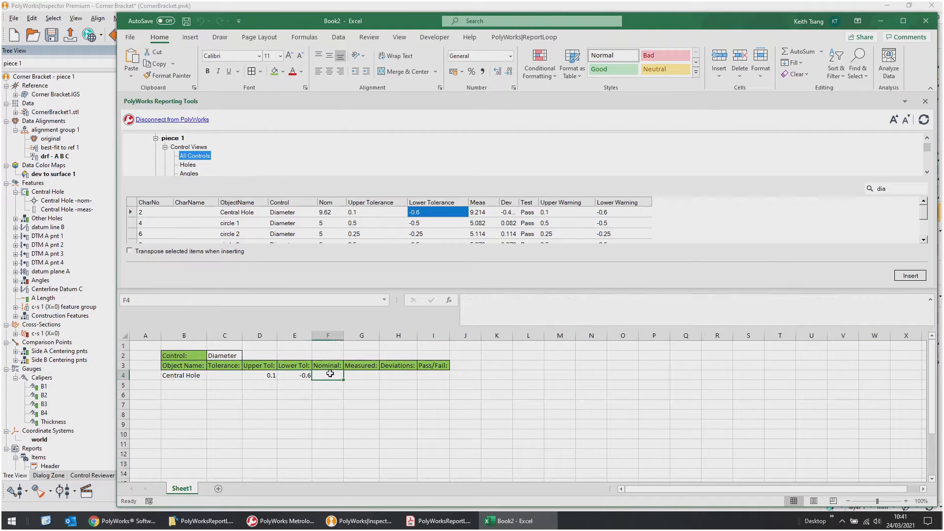
double_click(331, 213)
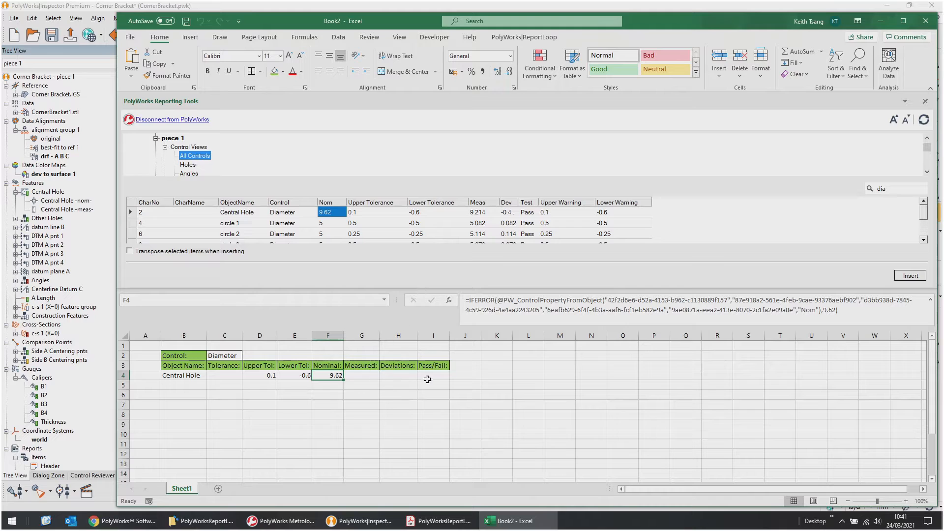
Insert the Central Hole diameter's measured value, deviation and test result together into cells G4 to I4
click(369, 379)
drag(487, 215, 525, 212)
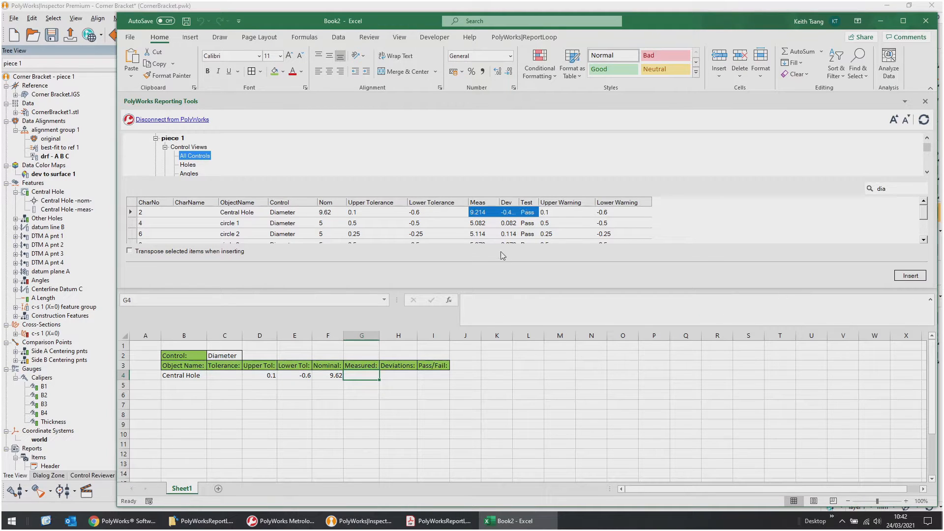
click(918, 276)
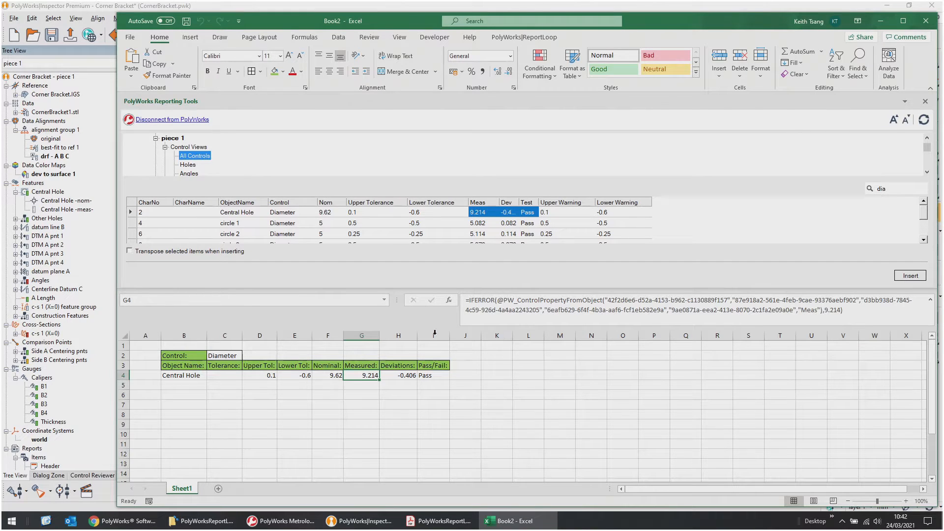
Hide the CharNo, CharName, Upper Warning and Lower Warning columns, and move the Nom column to directly after Lower Tolerance
right_click(451, 201)
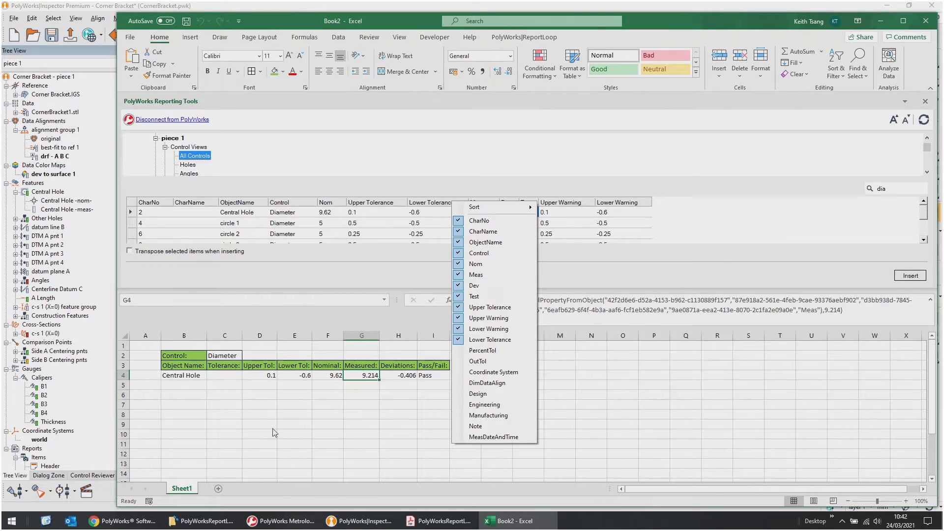
click(499, 221)
click(500, 232)
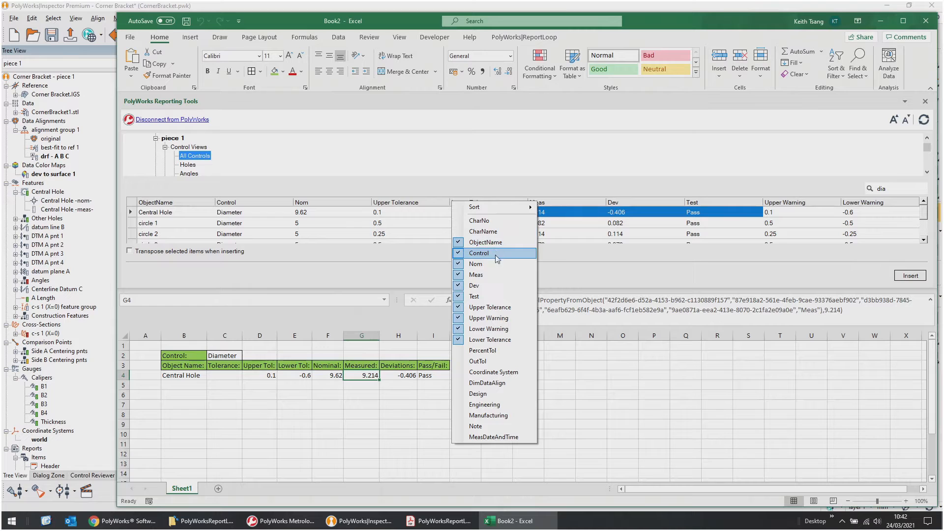
click(499, 329)
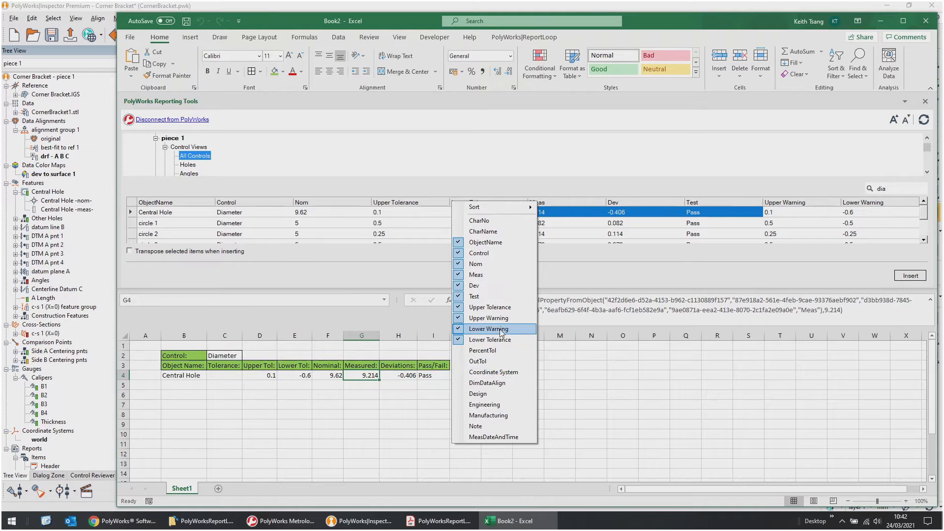
click(501, 319)
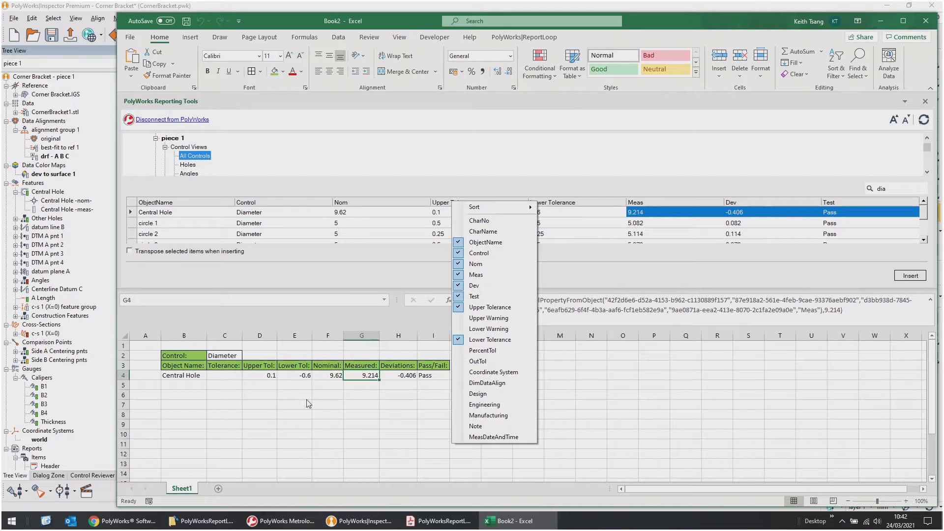
click(221, 378)
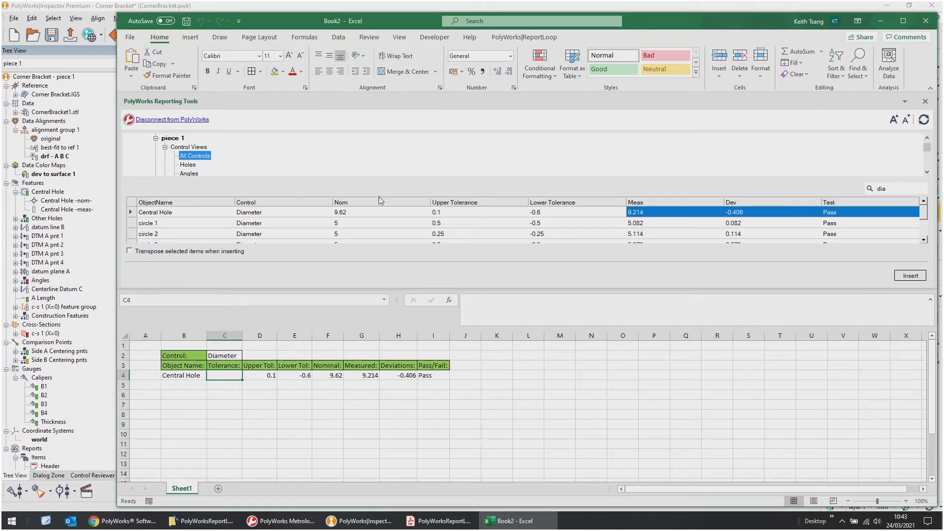
drag(378, 201, 611, 203)
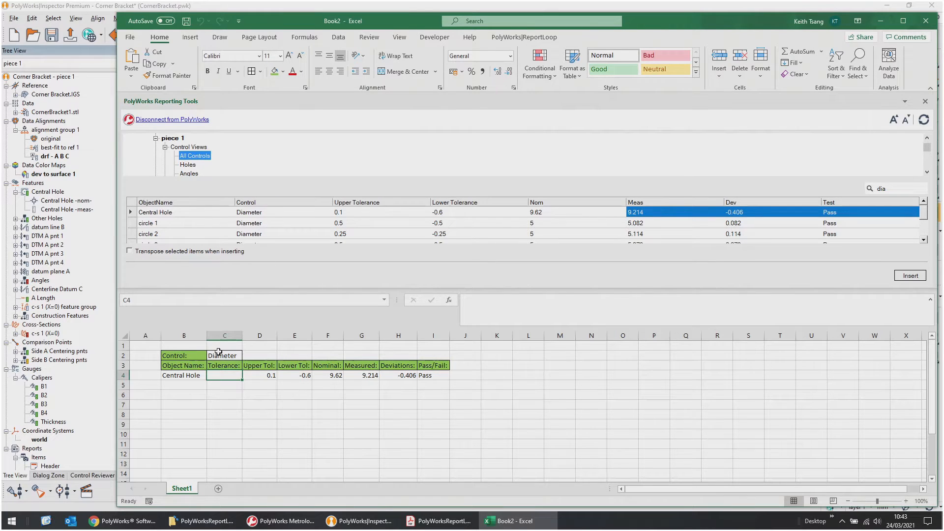
click(209, 225)
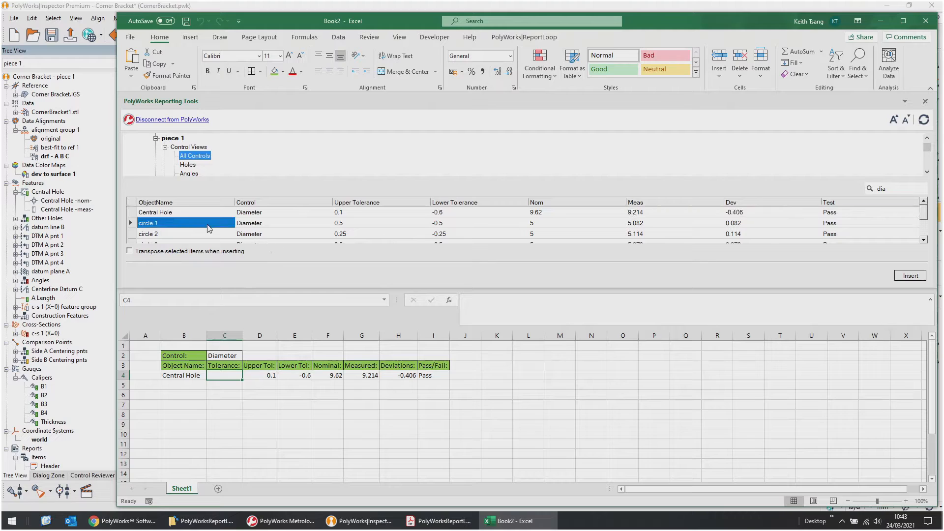
scroll(209, 228, down, 2)
shift+click(207, 235)
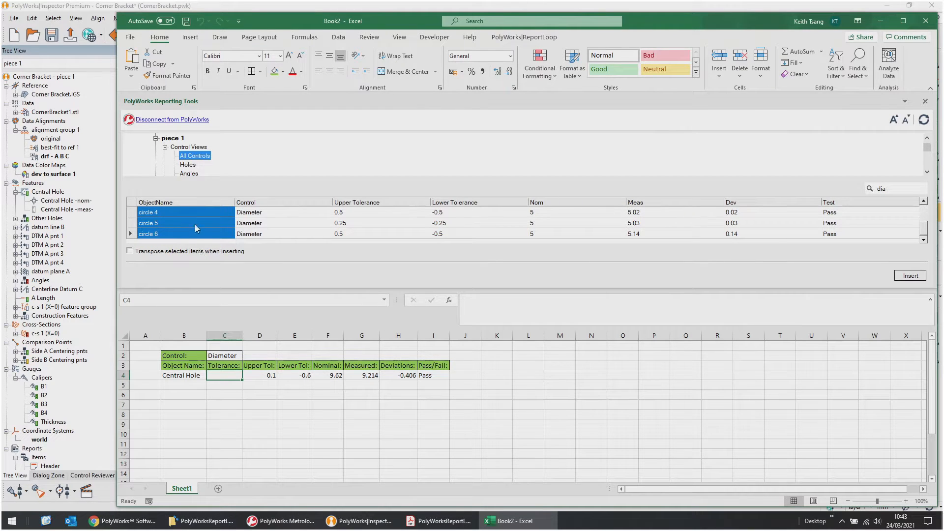
scroll(195, 235, up, 2)
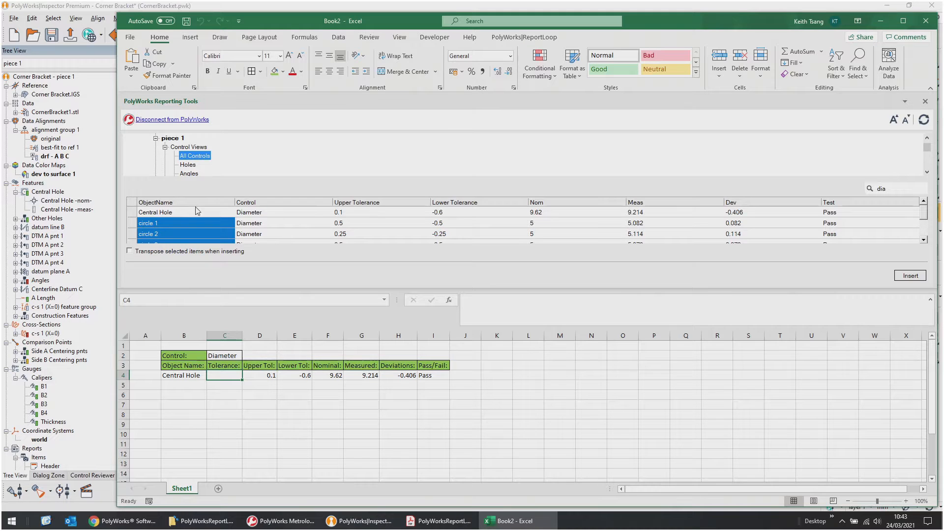
ctrl+click(196, 210)
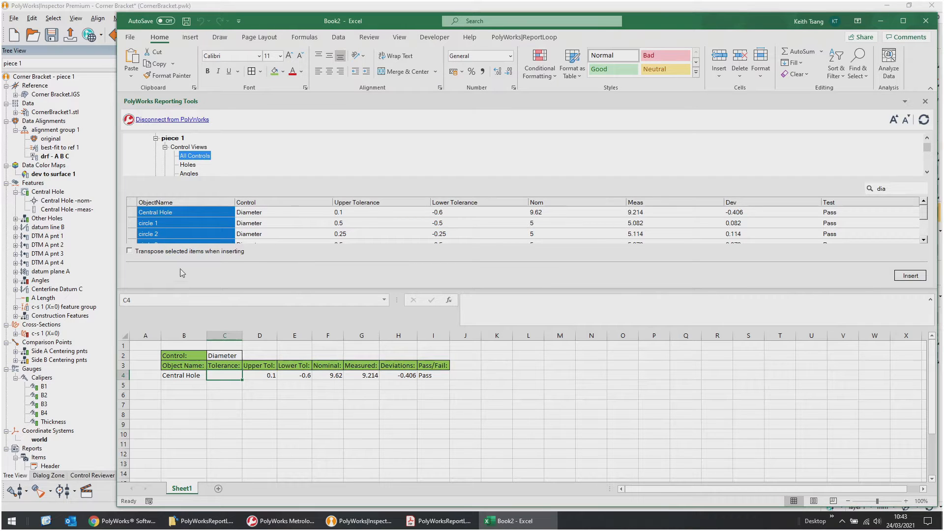
click(131, 223)
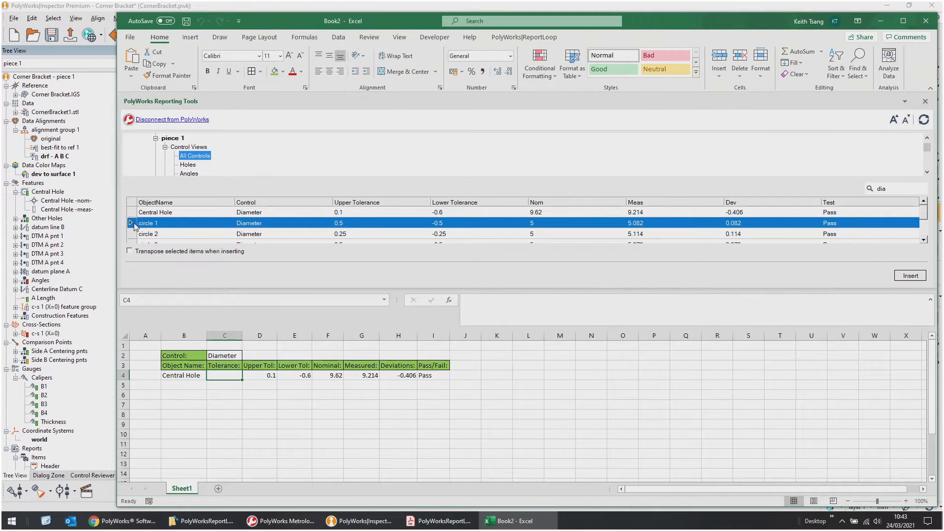
click(123, 375)
click(140, 335)
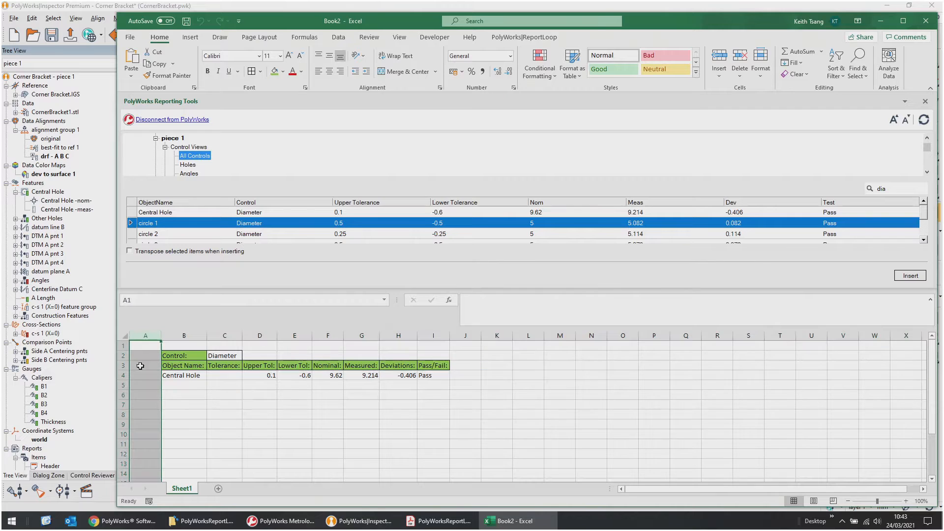
Insert the object names of the circle 1 to circle 6 diameter controls into the worksheet starting at B5
click(187, 227)
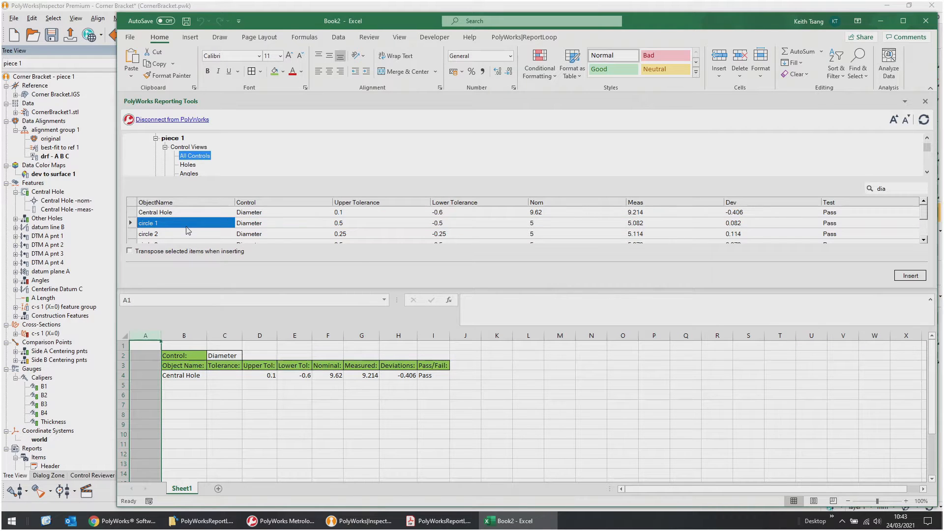
scroll(188, 231, down, 2)
shift+click(186, 233)
scroll(186, 234, up, 2)
scroll(186, 234, down, 2)
click(190, 386)
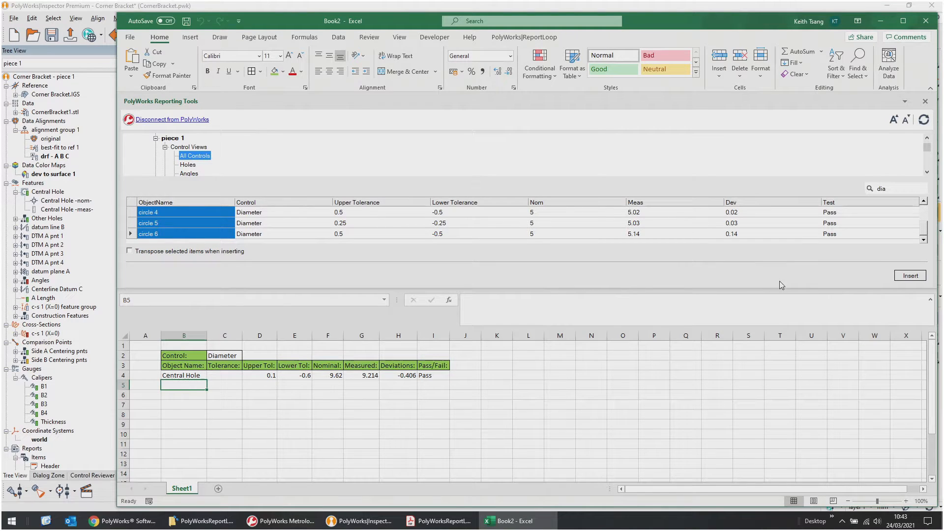
click(919, 276)
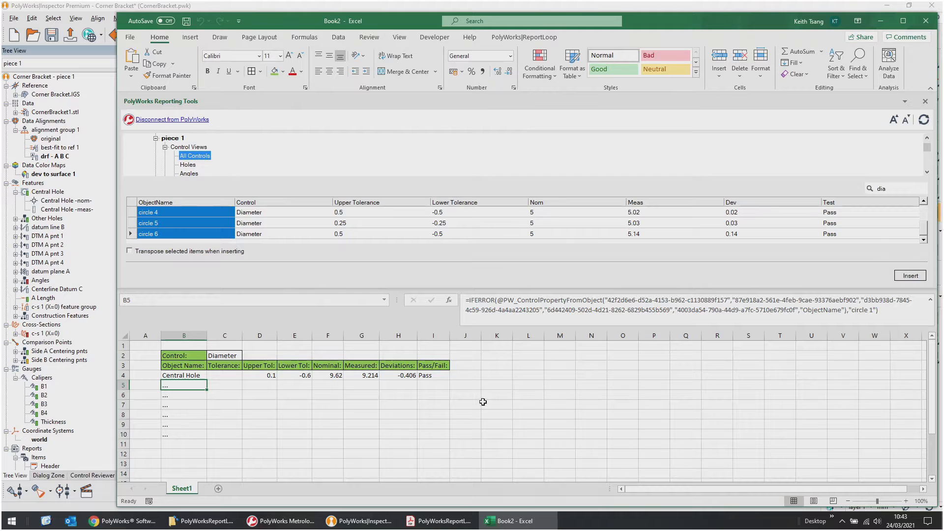
Insert the tolerances, nominals, measured values, deviations and test results of circle 1 to circle 6 together, starting at D5
click(273, 387)
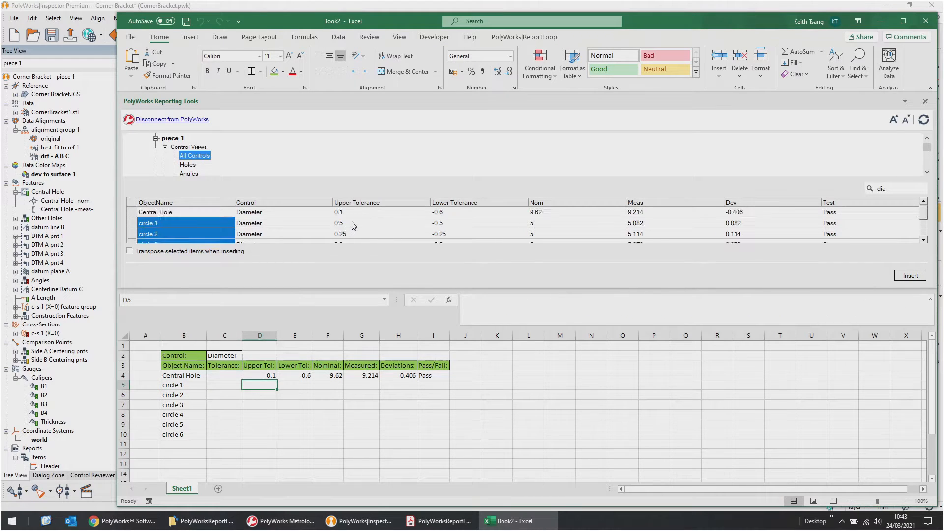
click(357, 224)
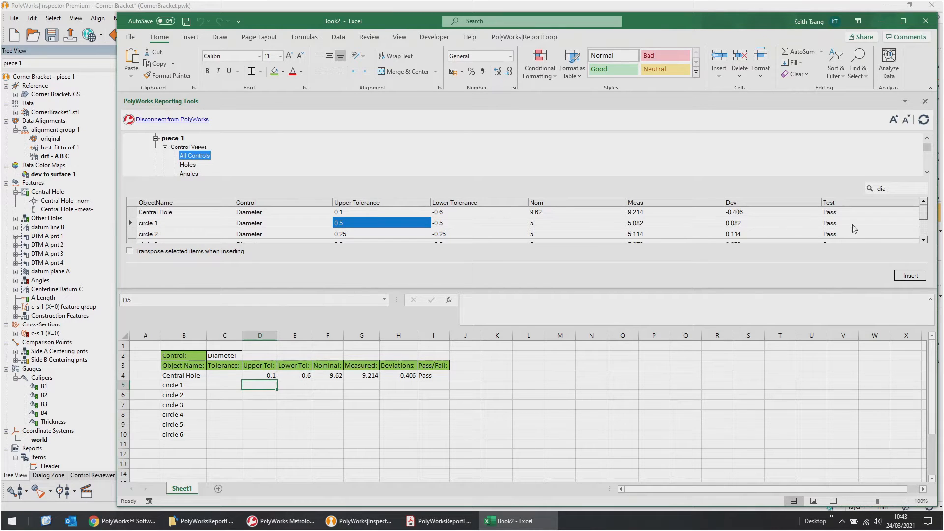
scroll(855, 226, down, 2)
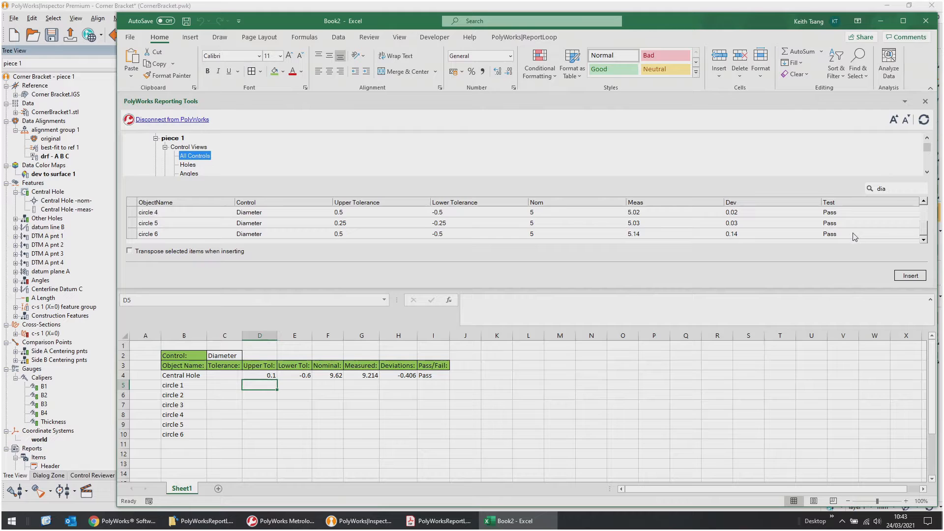
shift+click(855, 237)
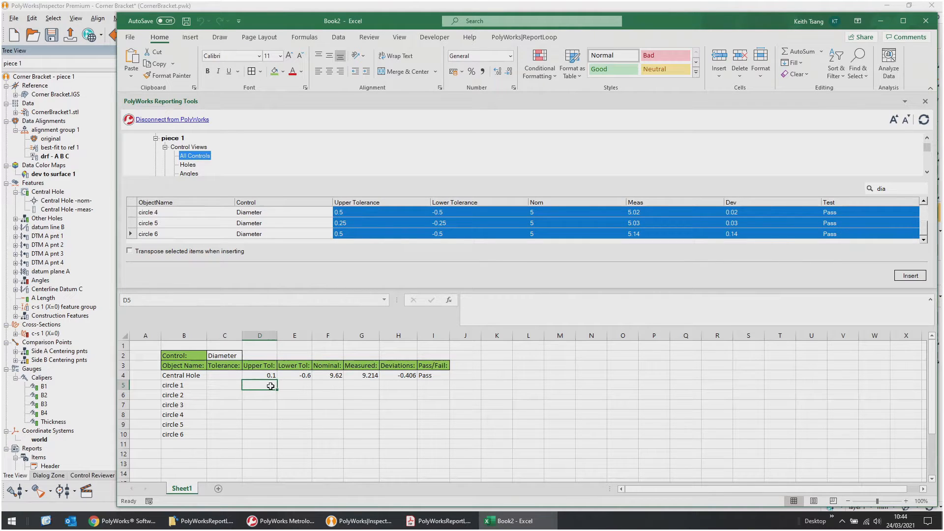
click(907, 275)
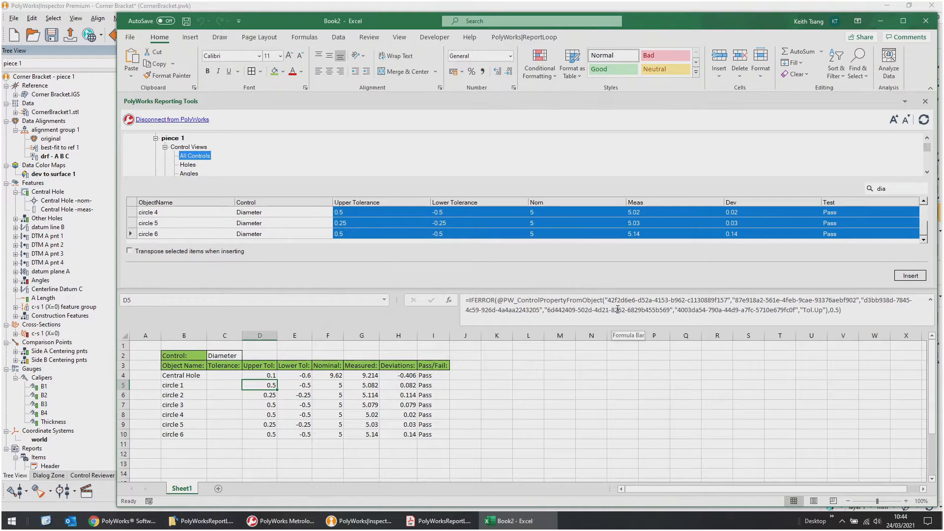
Enter the formula =IF(D4="","",D4-E4) in C4 to calculate the Central Hole's total tolerance
click(220, 375)
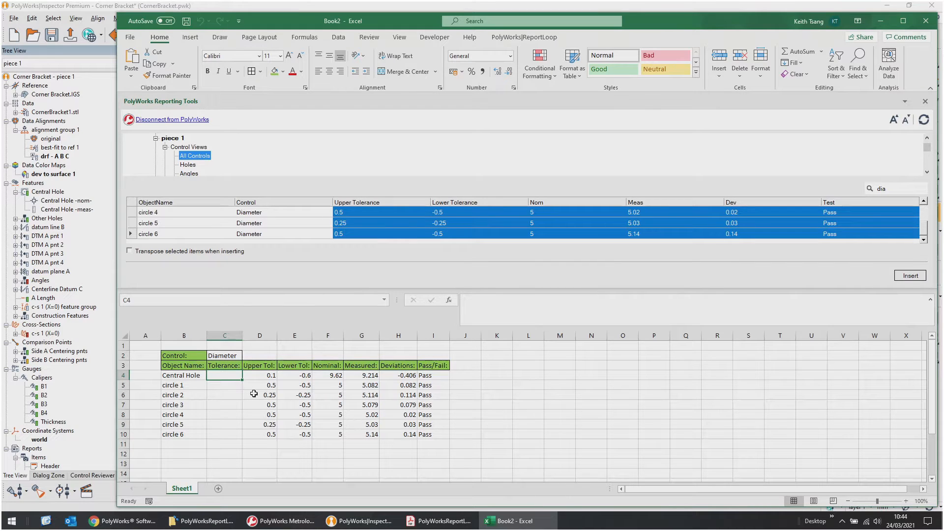
text(=IF)
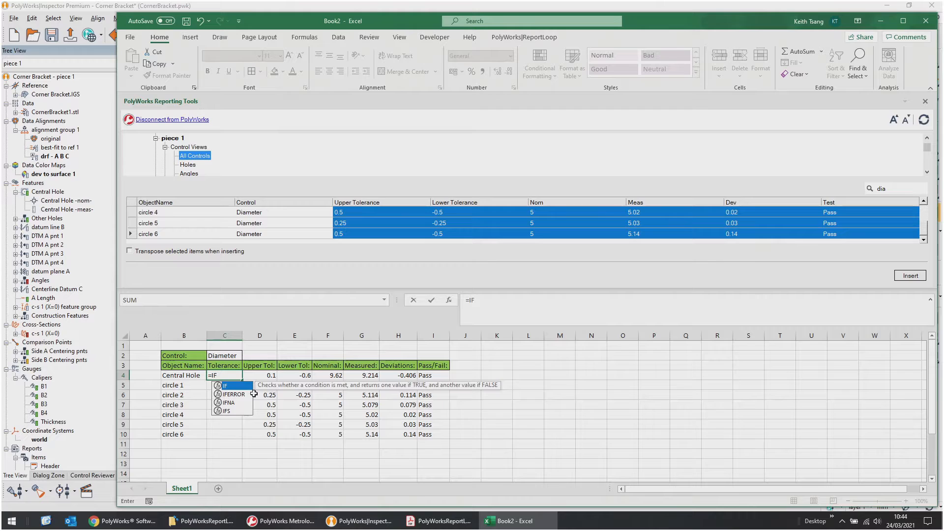
text(()
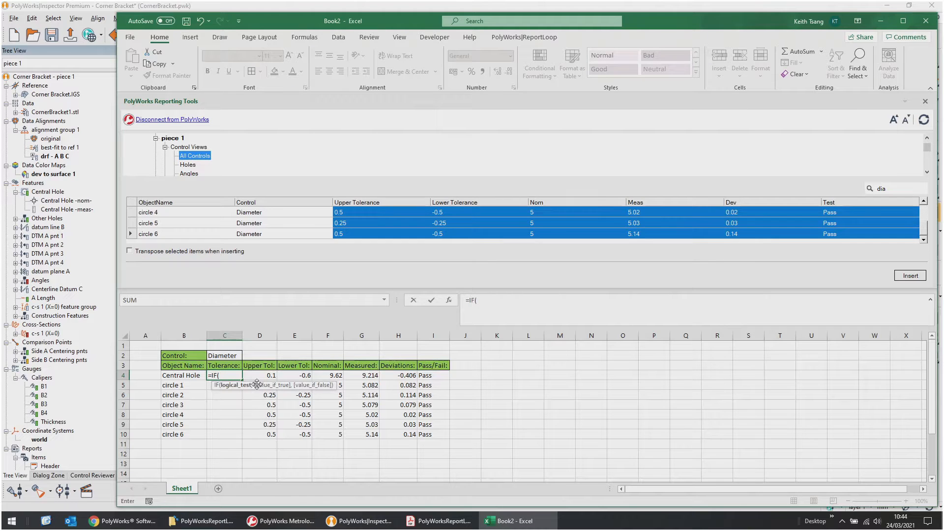
click(259, 376)
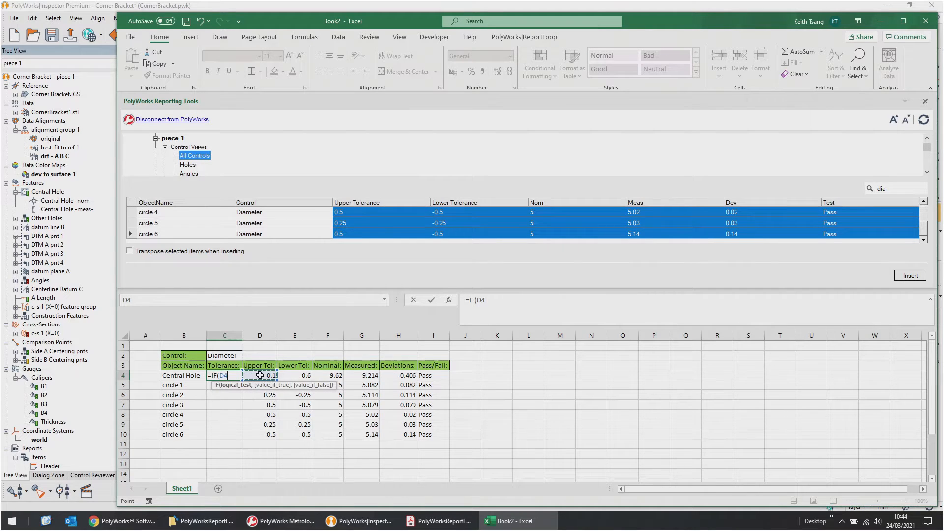
text(="","")
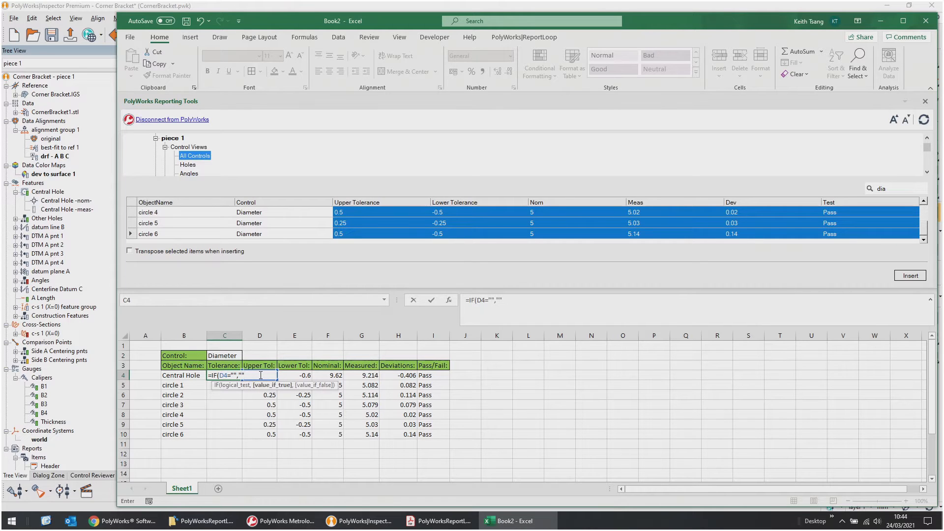
text(,D)
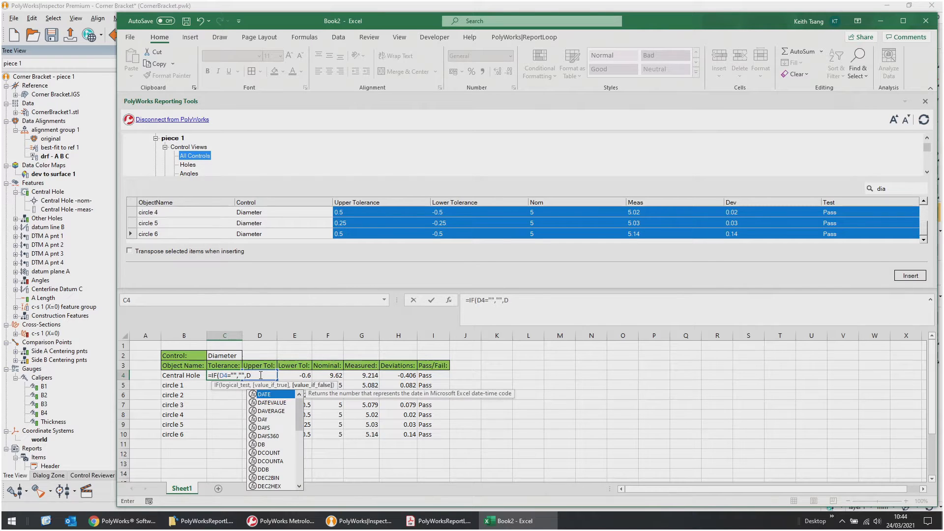
text(4)
text(-E)
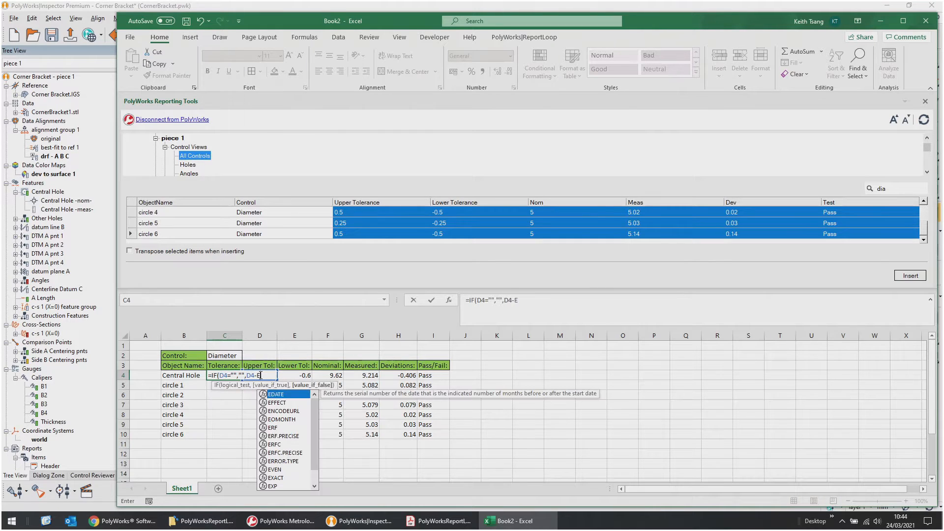
text(4))
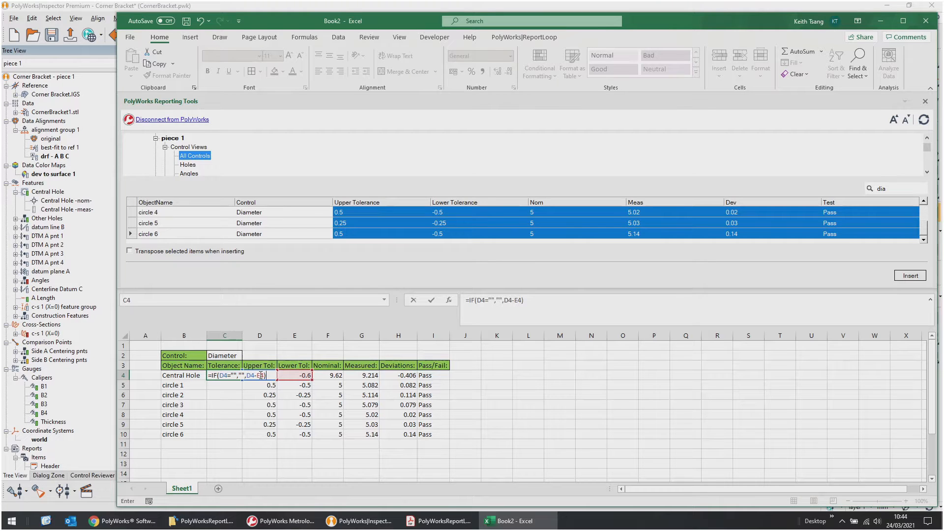
key(Return)
Fill the tolerance formula from C4 down to C10 and check the copied formulas in the circle rows
click(225, 376)
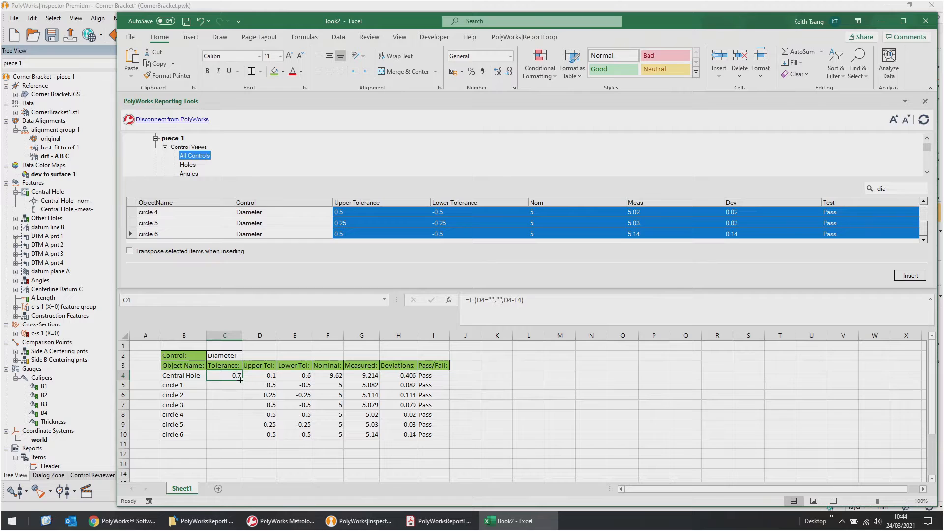
double_click(241, 380)
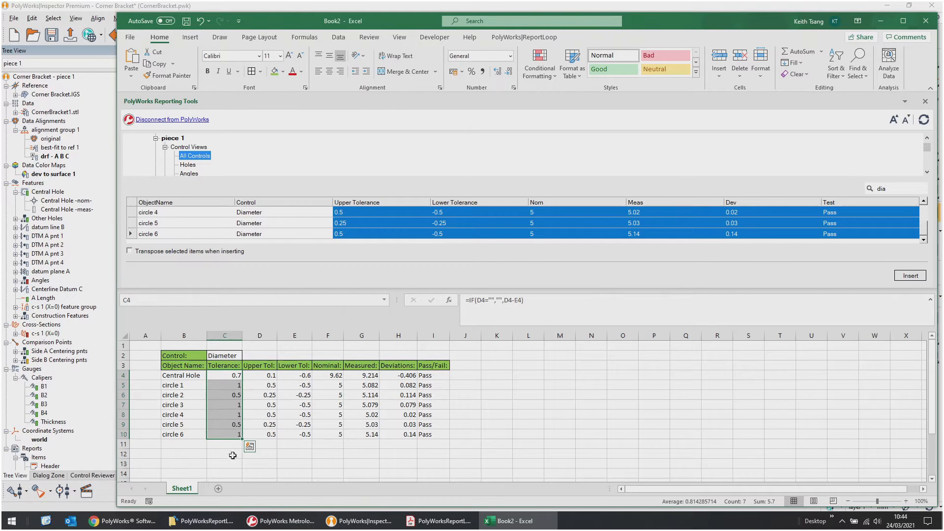
click(218, 383)
key(Down)
key(Down)
key(Down)
key(Down)
key(Down)
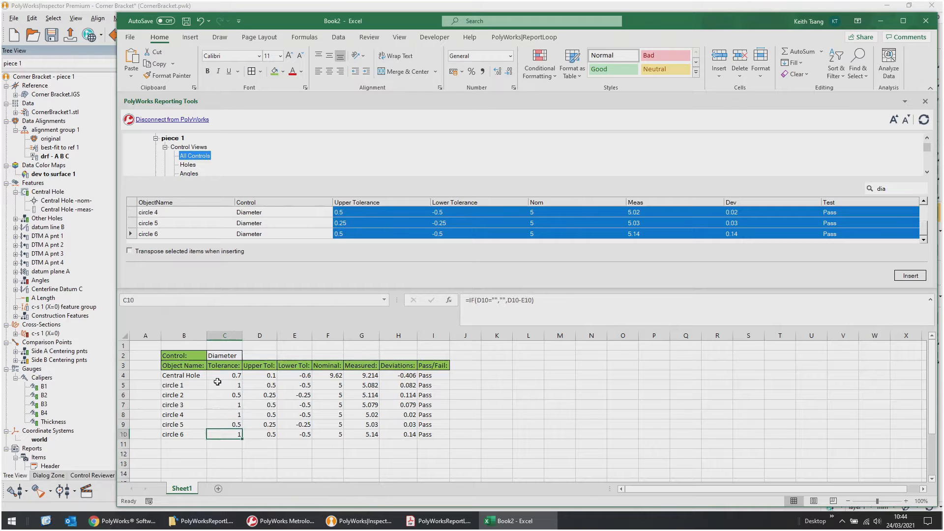
Dock the PolyWorks reporting tools beside the worksheet and select cell B12 below the diameter table
click(548, 378)
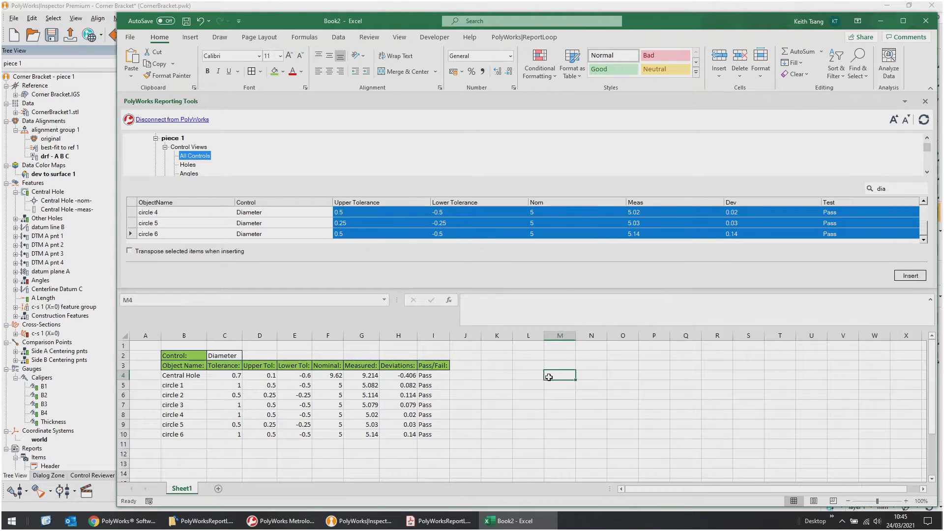
scroll(291, 430, down, 3)
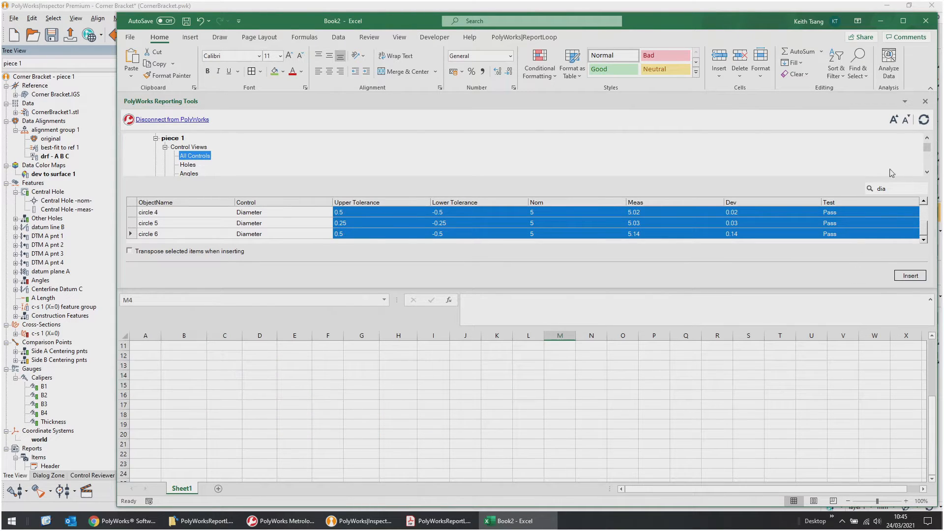
drag(552, 240, 125, 277)
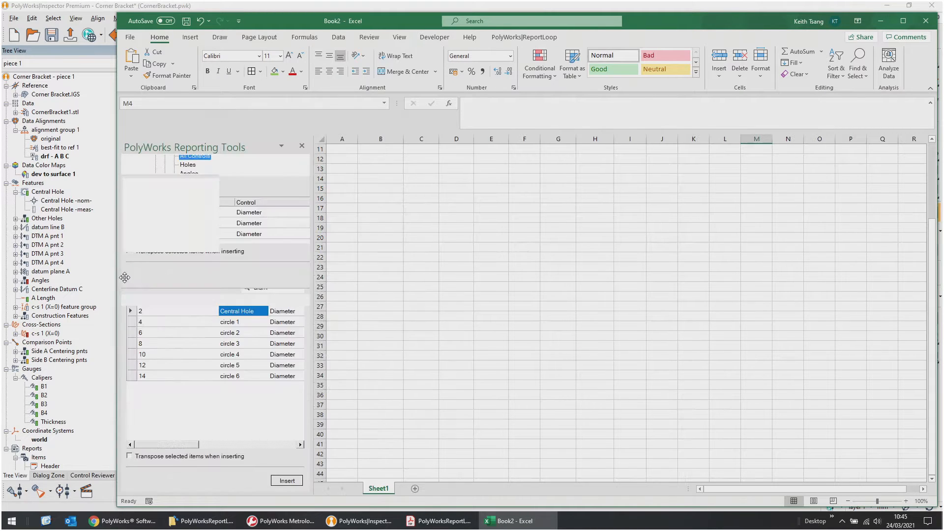
scroll(503, 276, up, 3)
click(393, 255)
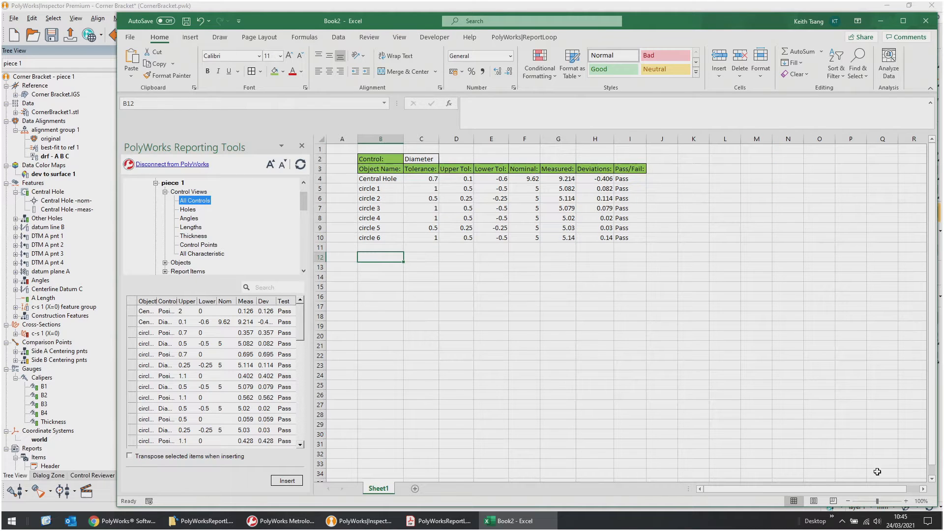
Apply borders to every cell in B4:I10 and an outside border around the empty range B12:P34
drag(379, 175, 644, 241)
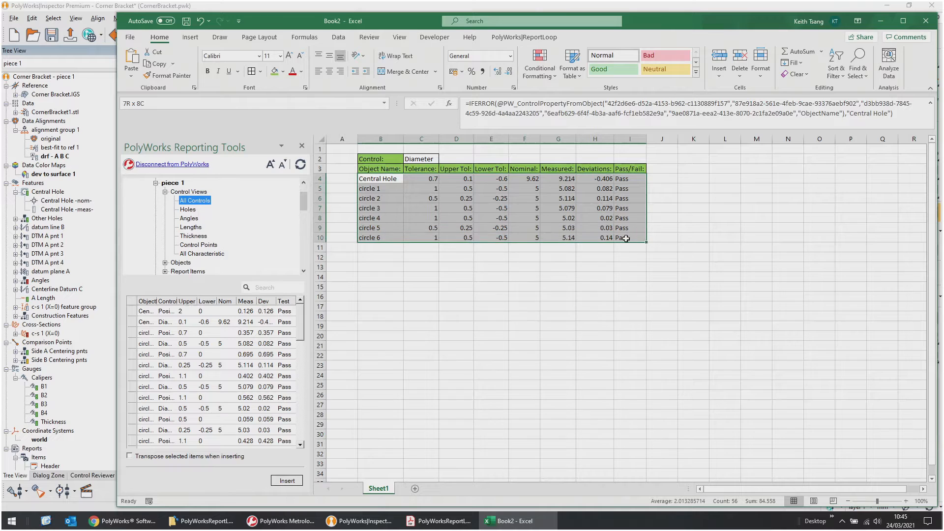
click(251, 71)
click(384, 256)
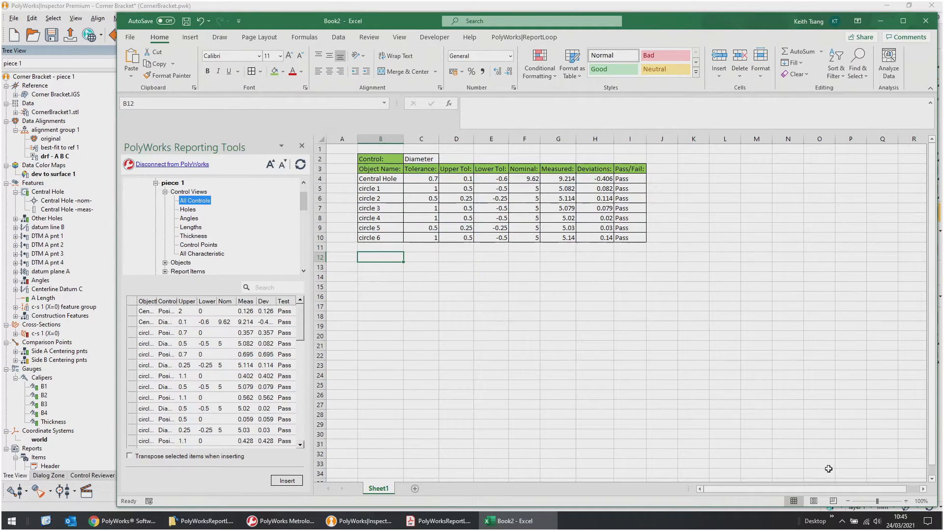
shift+click(856, 472)
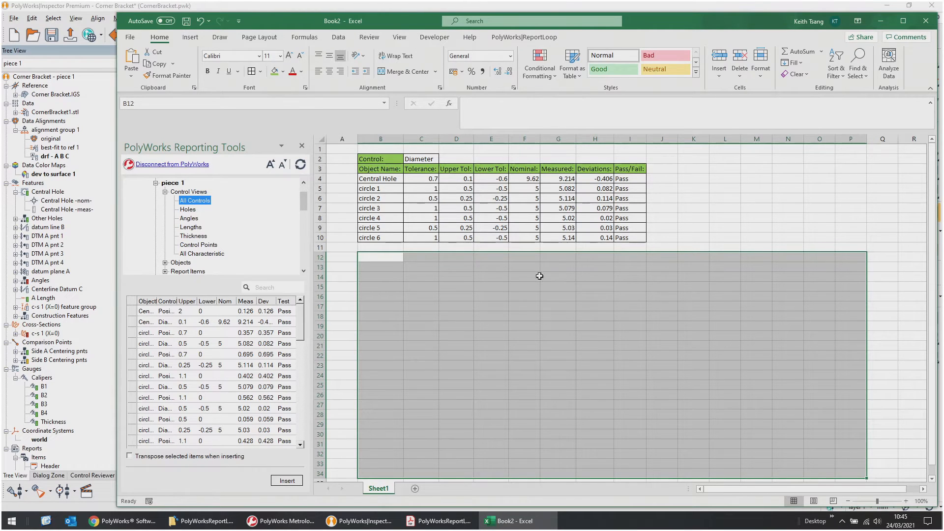
click(261, 71)
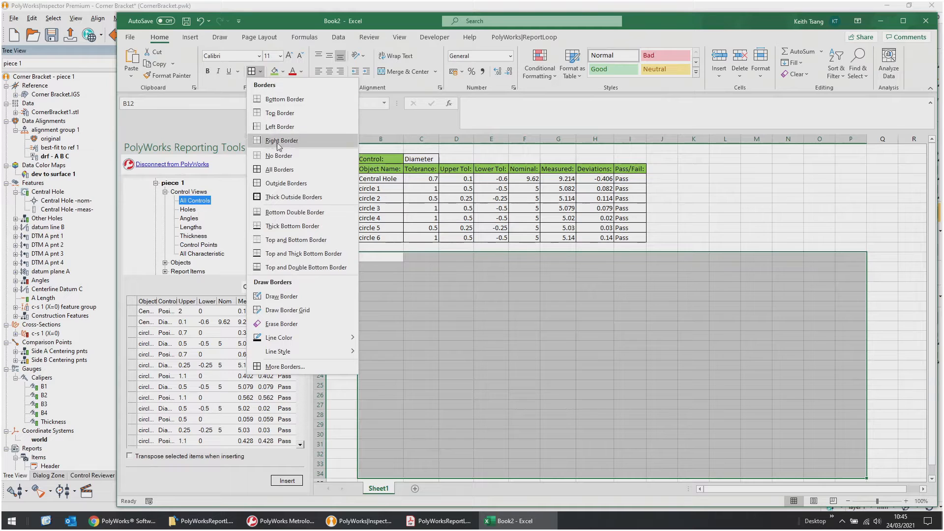
click(286, 183)
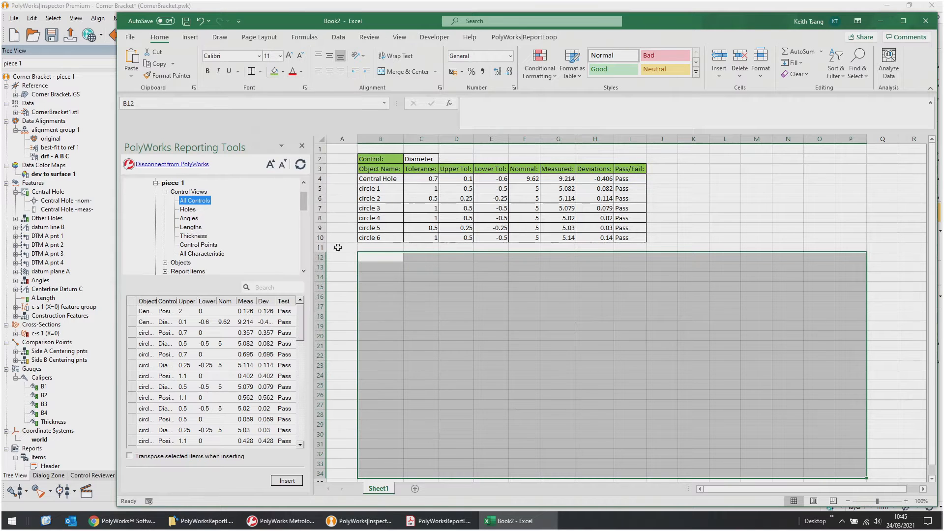
Insert the Holes Snapshot report item of piece 1 into the worksheet at B12
click(380, 256)
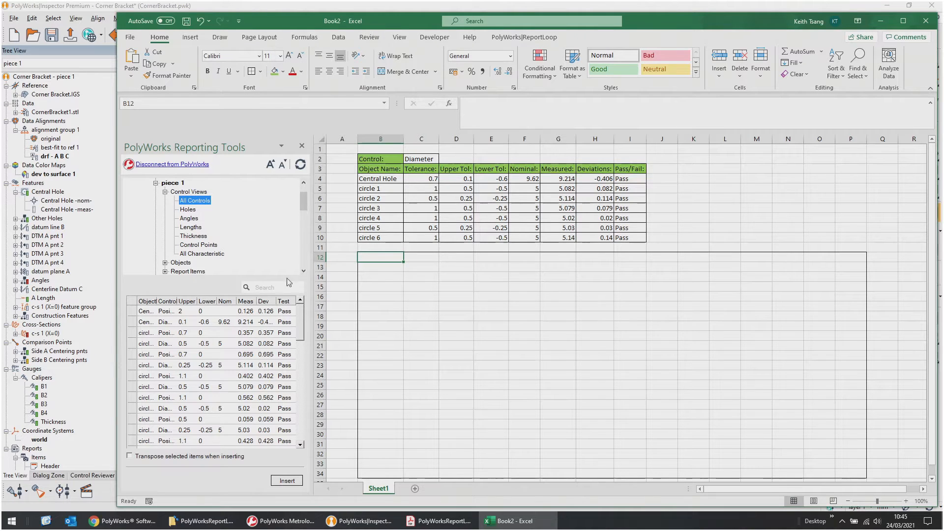
scroll(254, 266, down, 3)
click(165, 191)
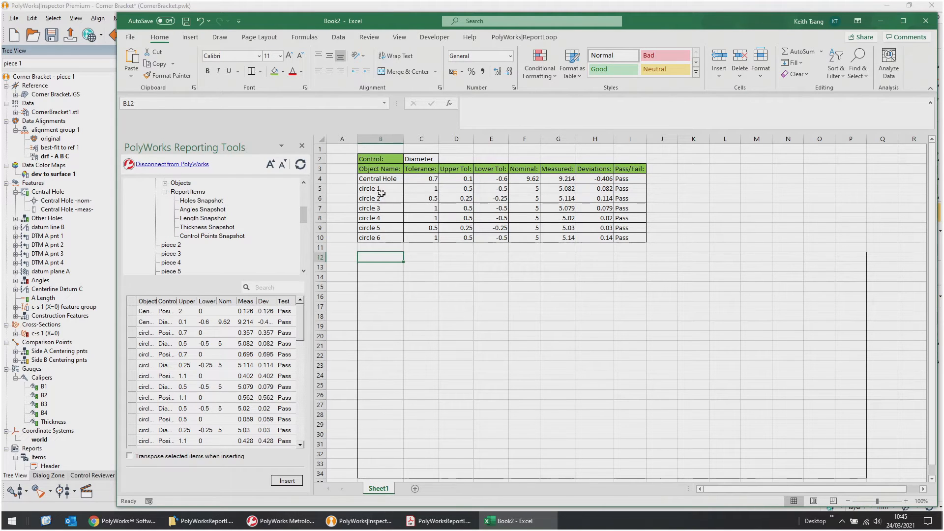
click(199, 201)
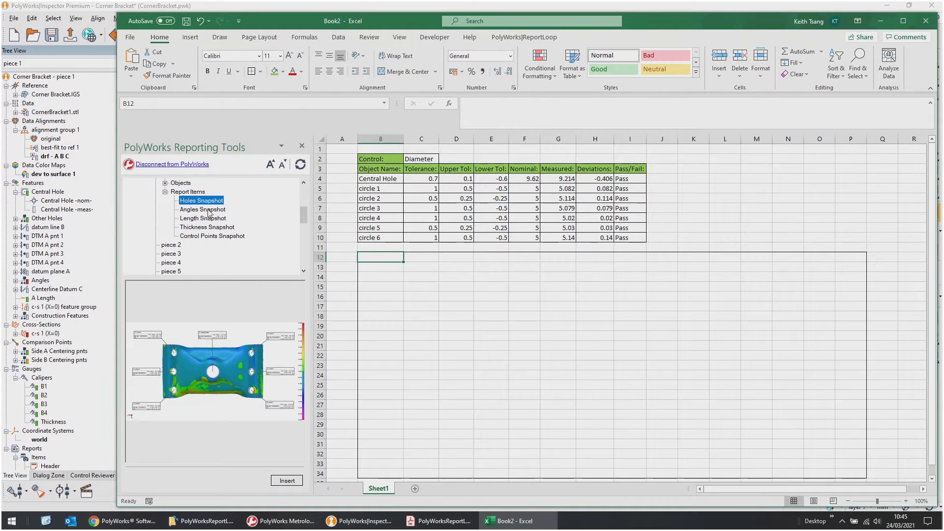
click(285, 480)
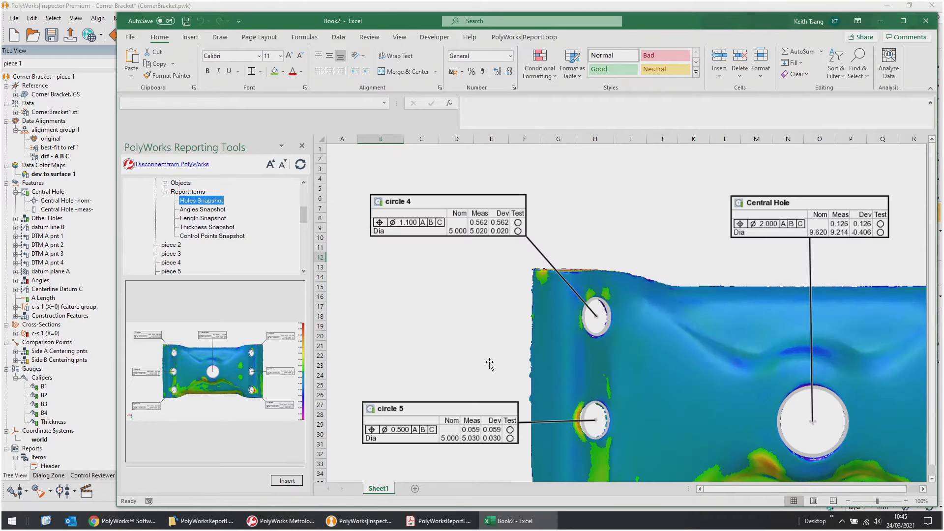
Move the holes snapshot below the diameter table and shrink it to fit the height of the bordered area, rows 12 to 34
ctrl+scroll(517, 356, down, 4)
click(516, 354)
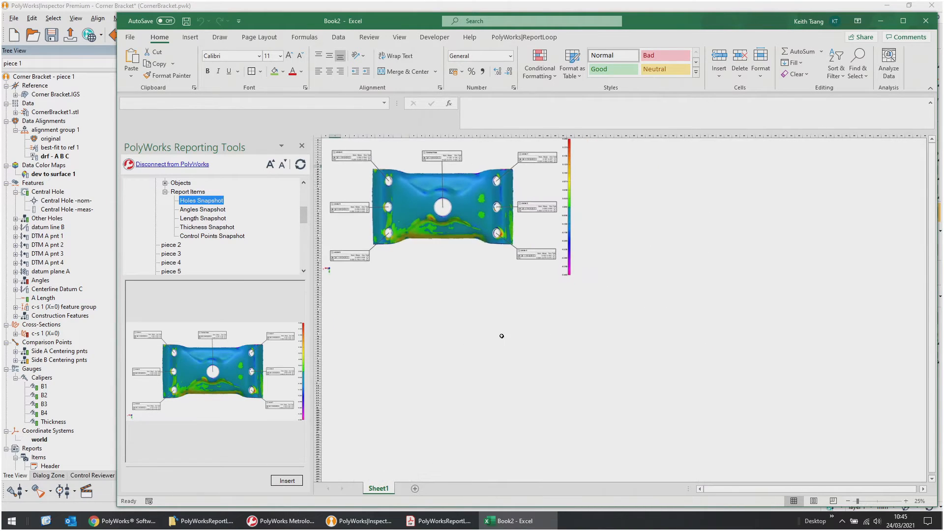
drag(457, 208, 475, 254)
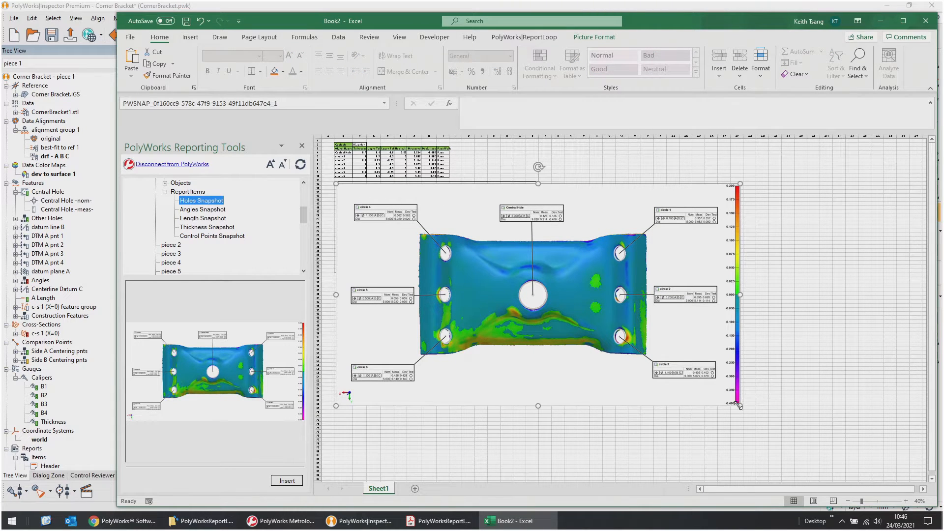
drag(740, 406, 496, 254)
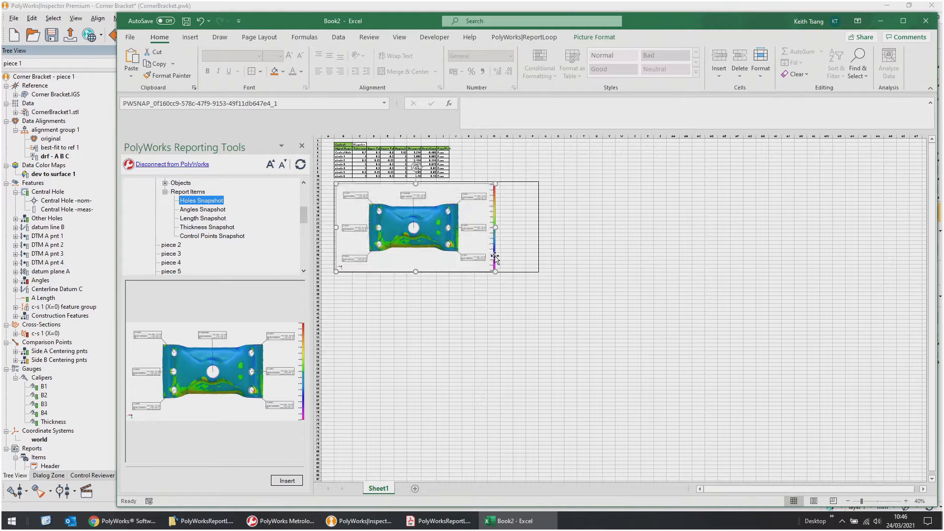
ctrl+scroll(480, 261, up, 3)
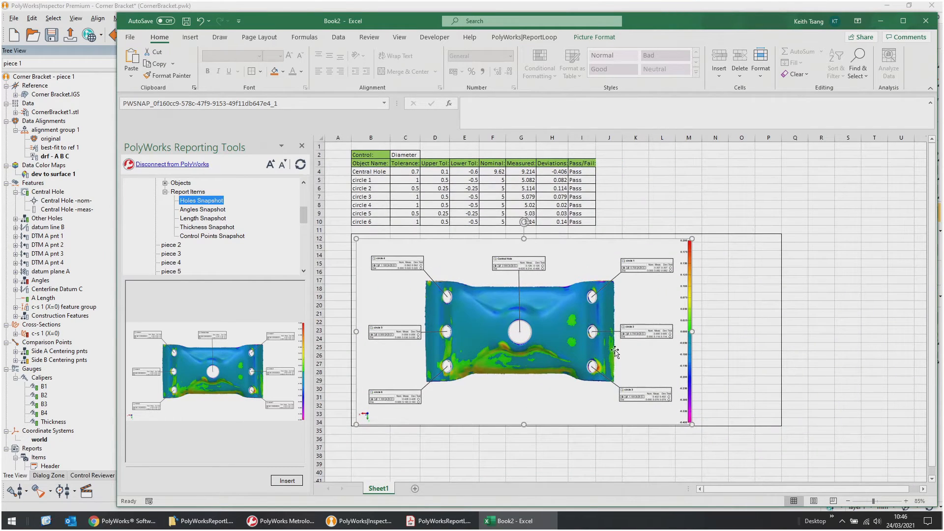
key(Up)
key(Up)
key(Up)
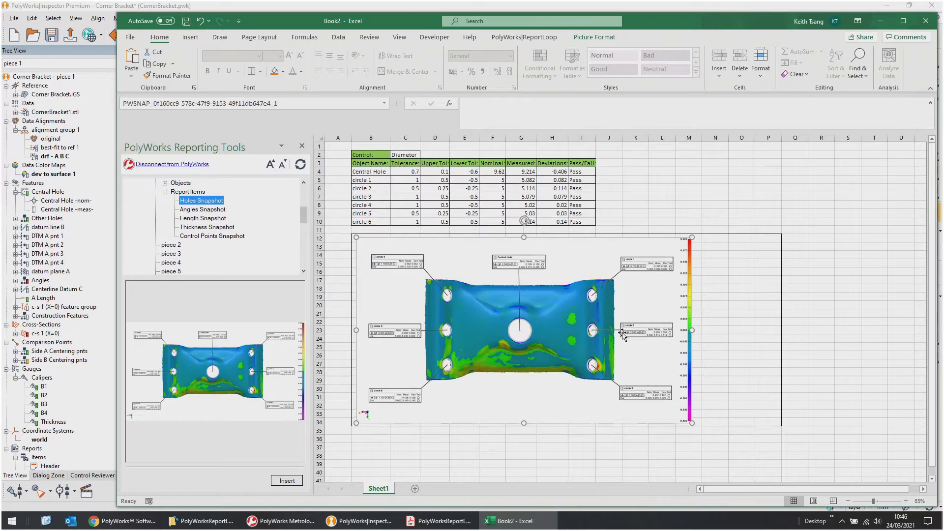
Narrow the frame around the snapshot by giving N12:P34 a left border and removing its top, right and bottom borders
drag(713, 239, 758, 424)
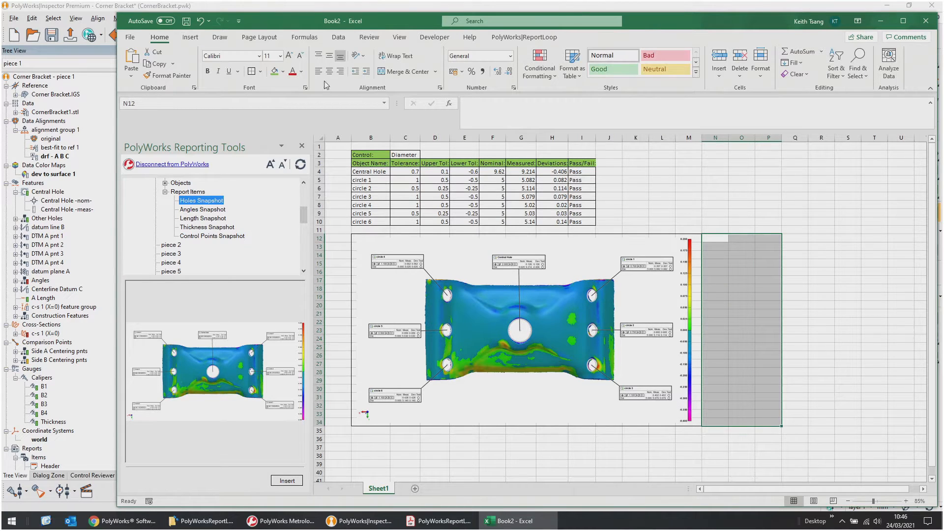
click(260, 72)
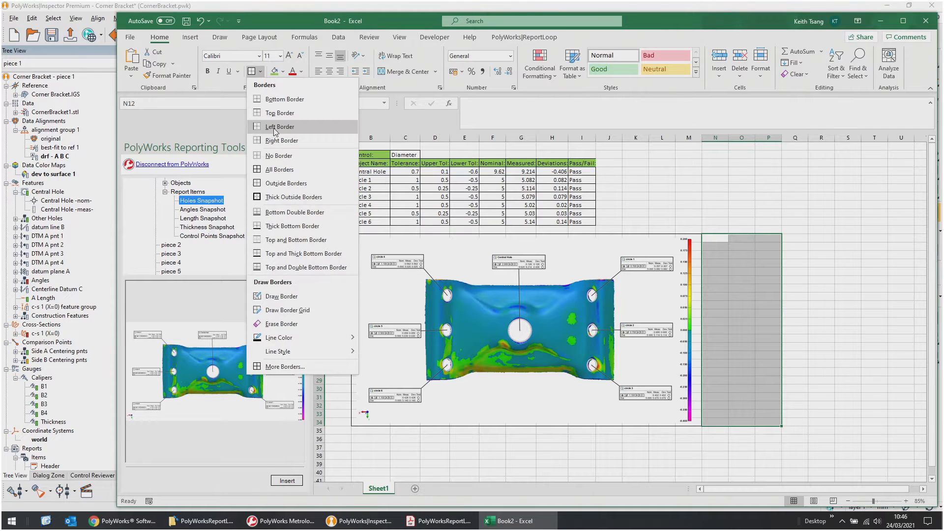
click(273, 127)
click(260, 71)
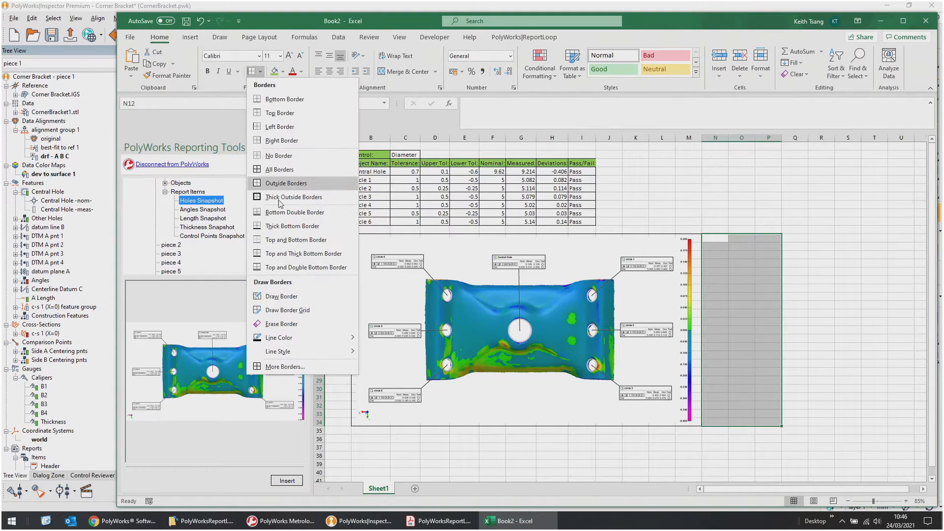
click(290, 368)
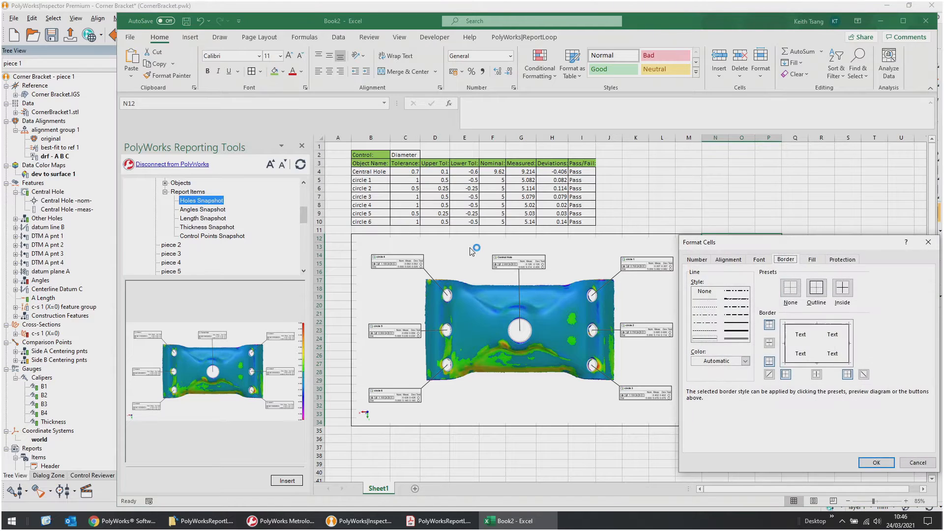
click(770, 325)
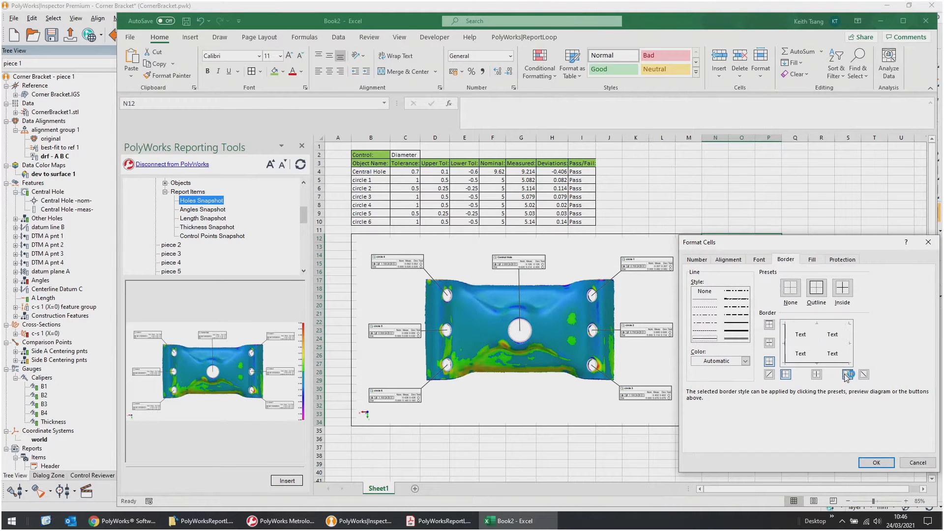
click(770, 361)
click(877, 463)
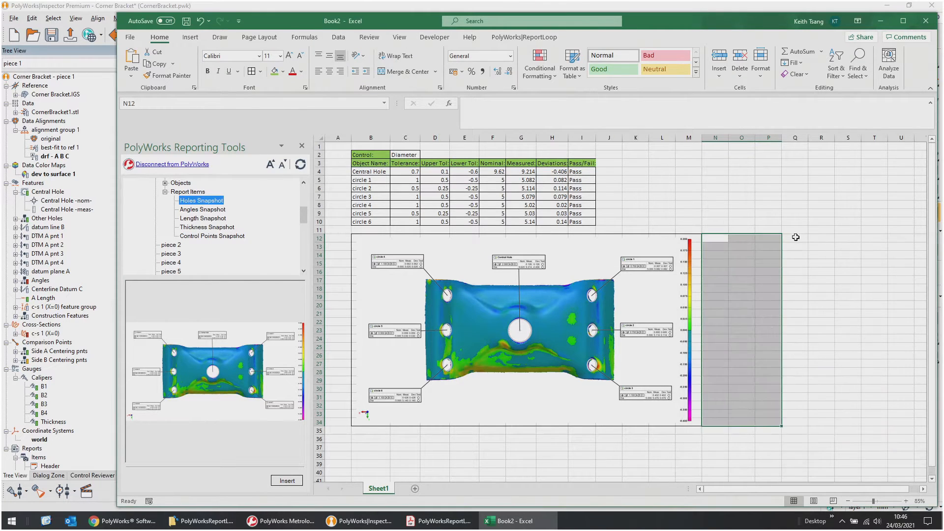
click(795, 238)
click(626, 329)
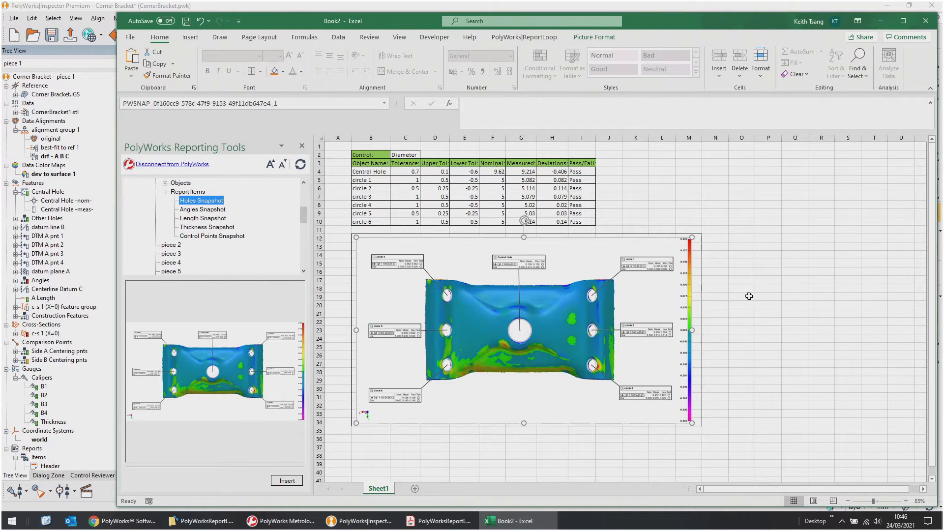
click(801, 254)
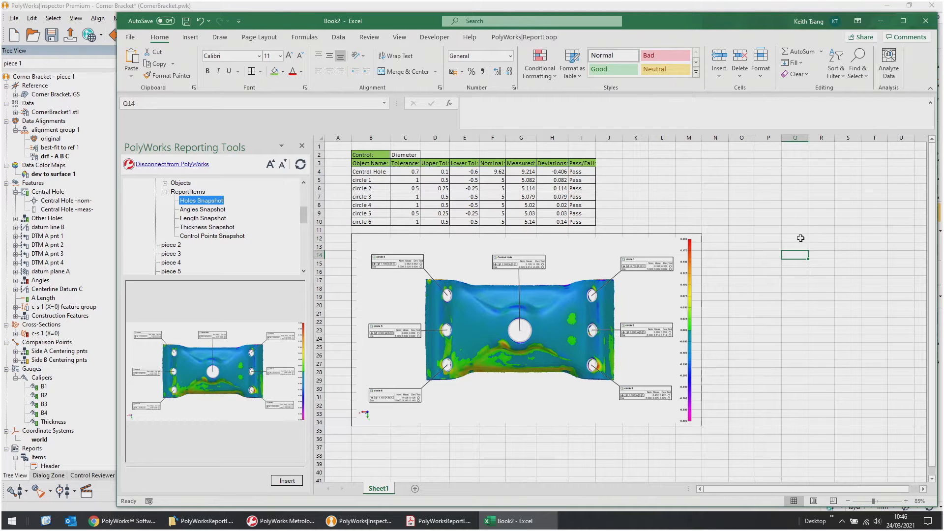
Rename the worksheet as Piece 1
right_click(385, 492)
click(414, 383)
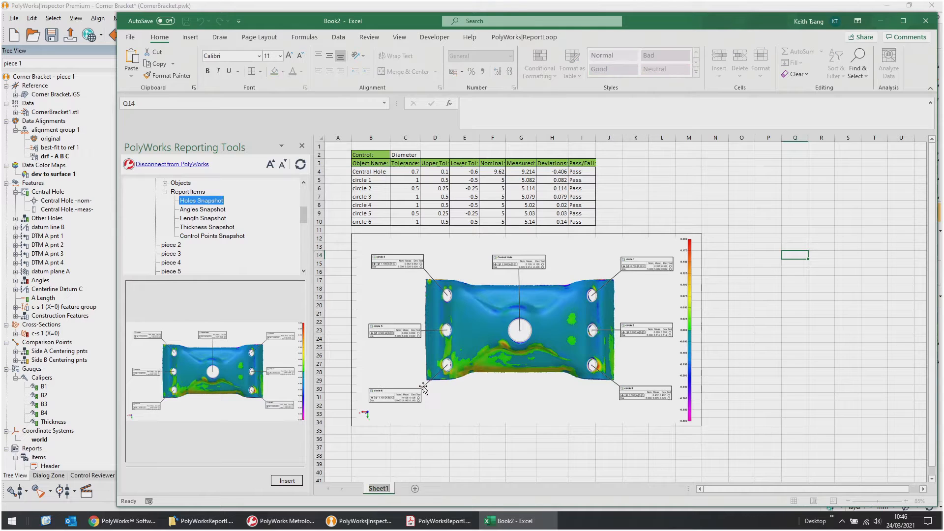
text(Piece 1)
key(Return)
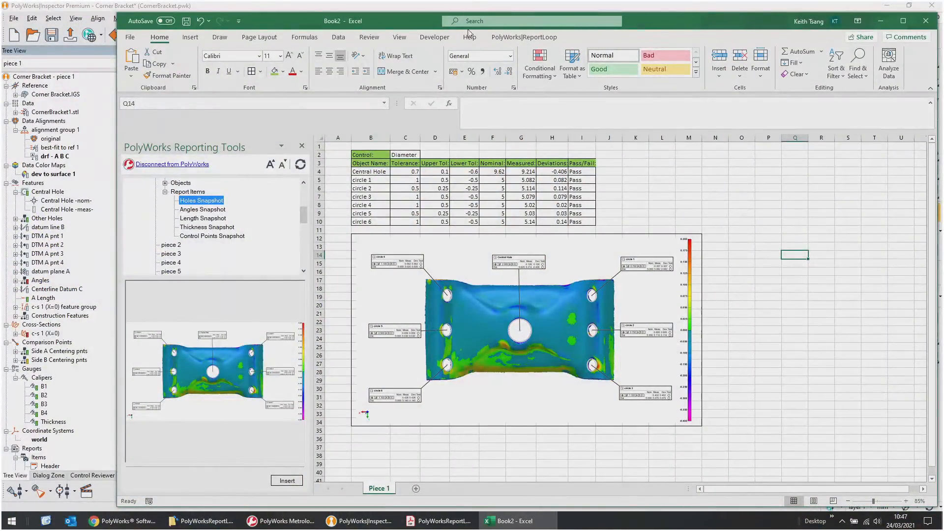
Try to add the other pieces to the report with one sheet per piece
click(518, 39)
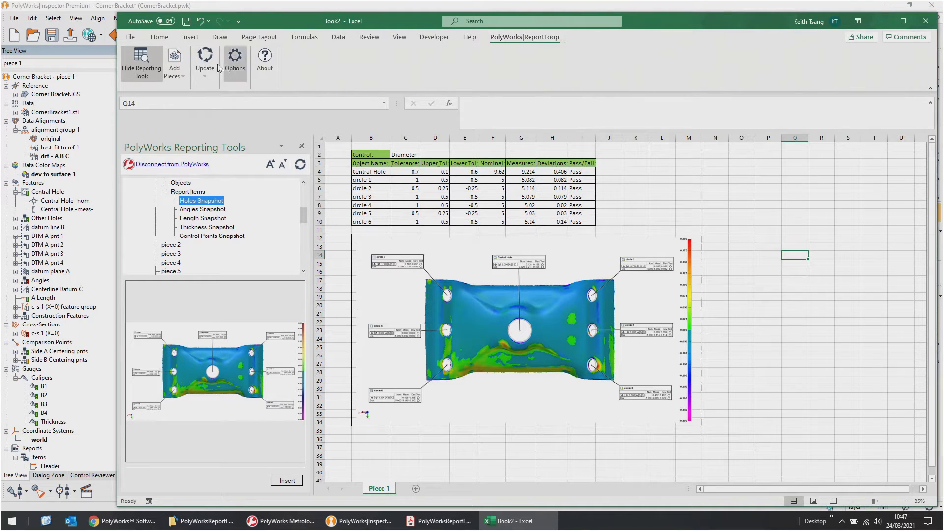
click(177, 57)
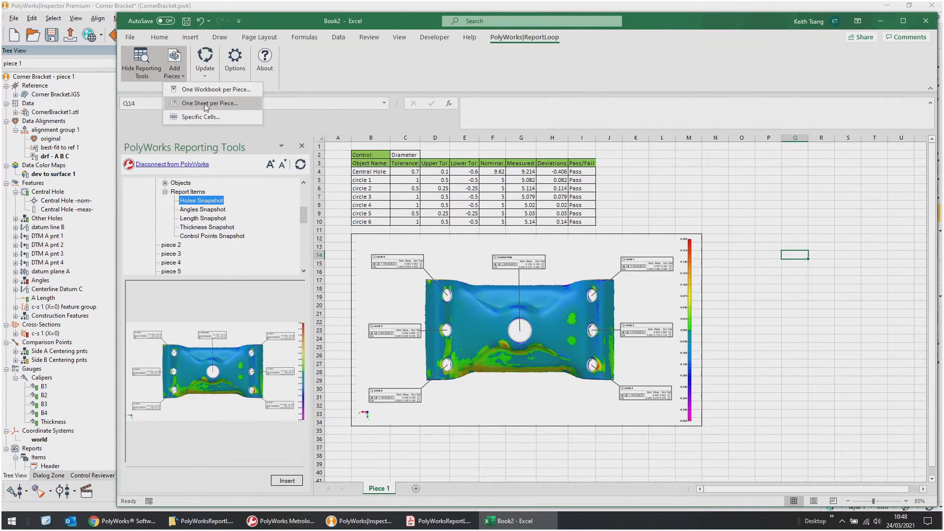
click(204, 103)
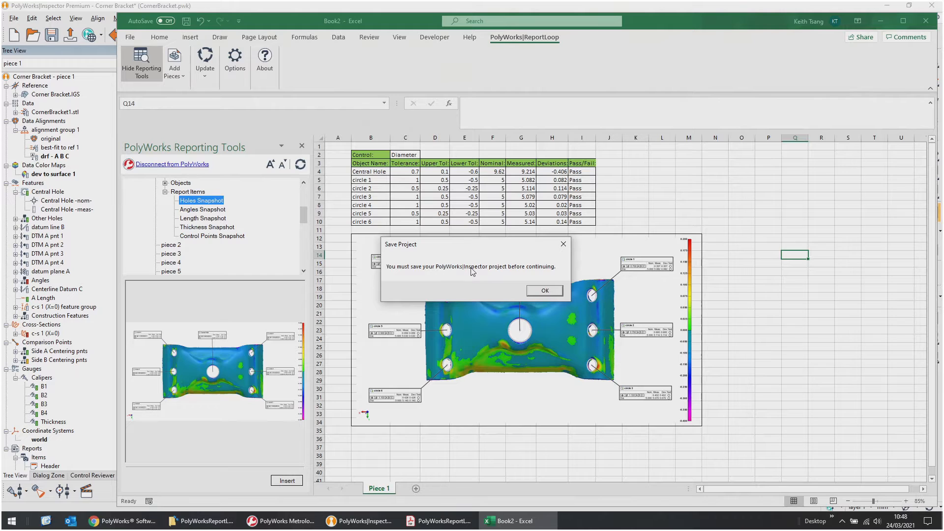
click(531, 292)
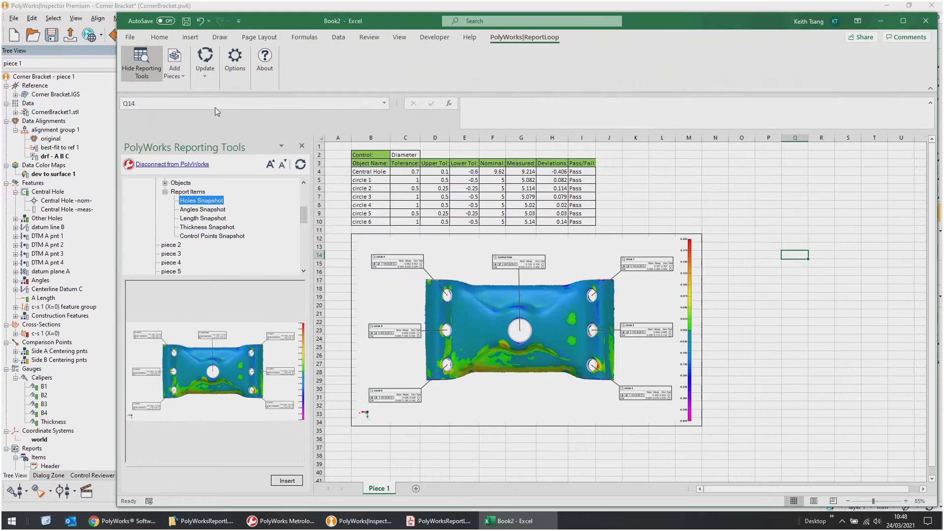
Switch to PolyWorks|Inspector, save the Corner Bracket project, and return to Excel, acknowledging the updated data notice
click(98, 7)
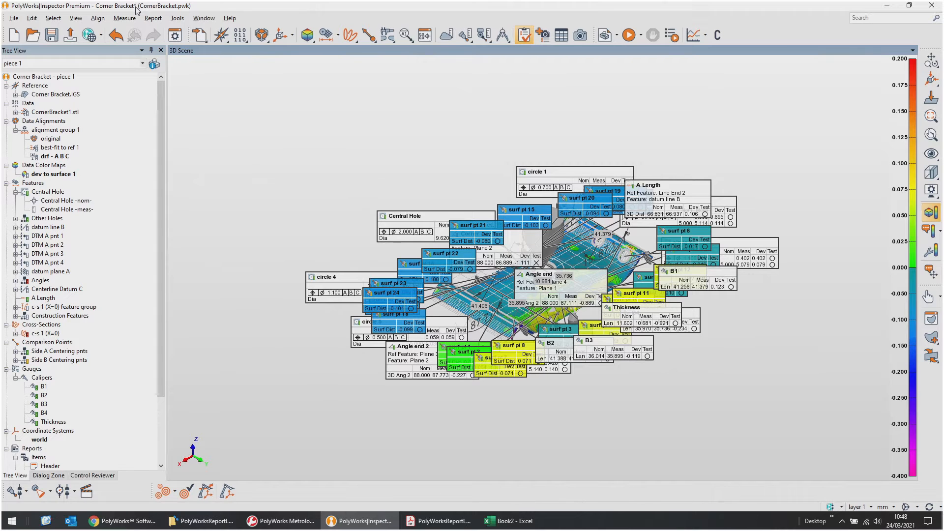
click(51, 35)
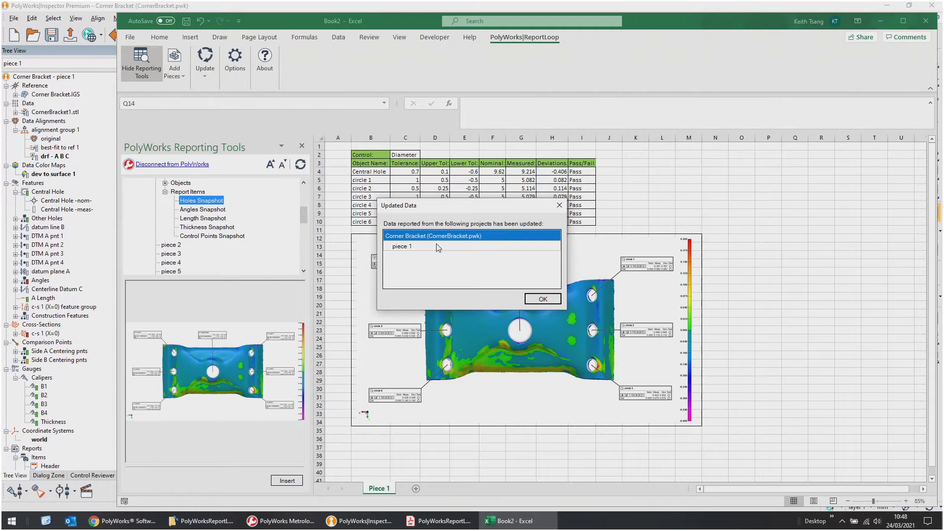
click(534, 302)
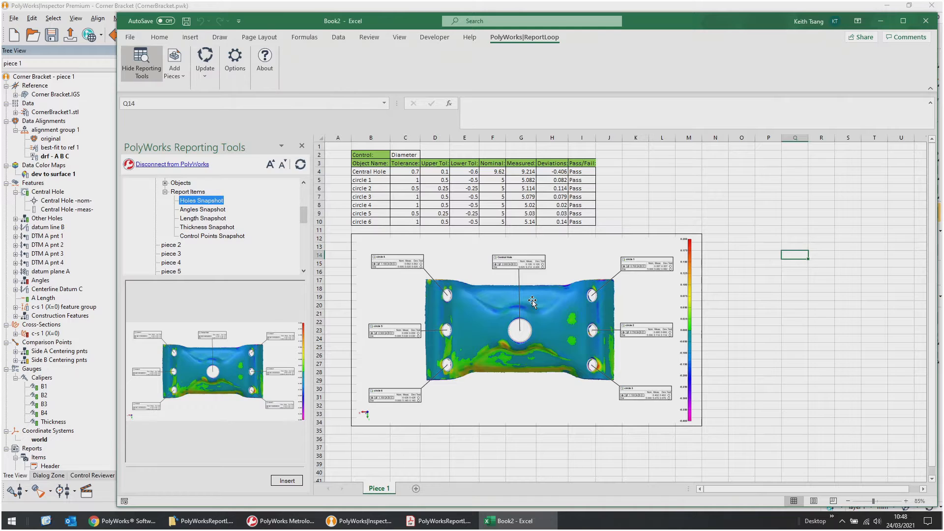
Set up adding one sheet per piece to the report, with Piece 1 as the source sheet
click(176, 75)
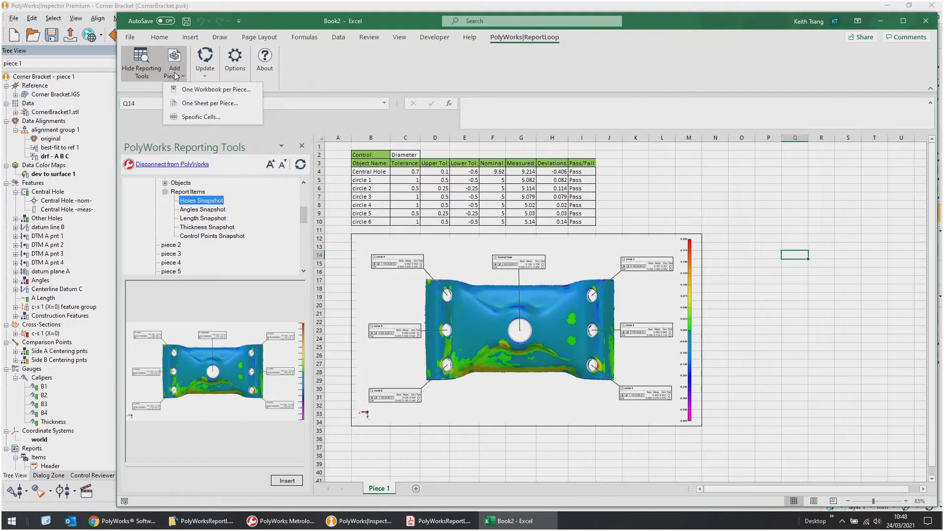
click(197, 104)
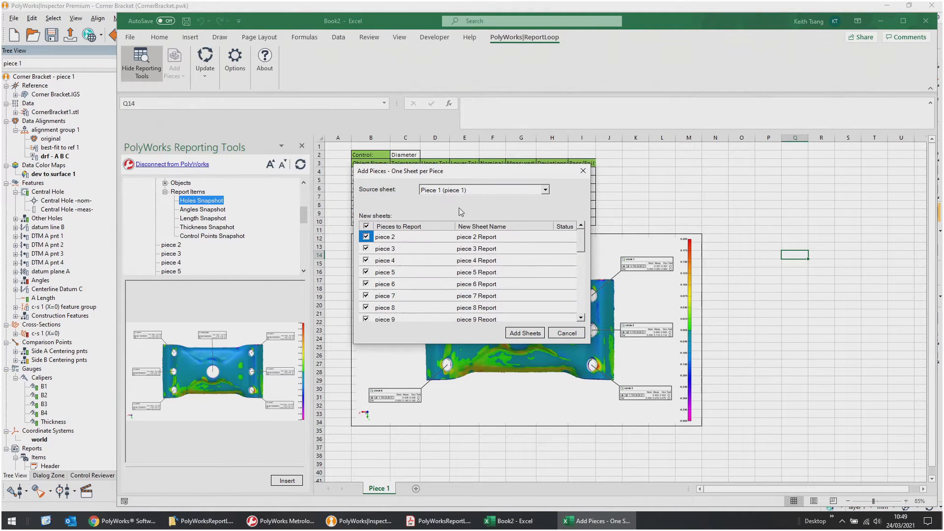
click(485, 191)
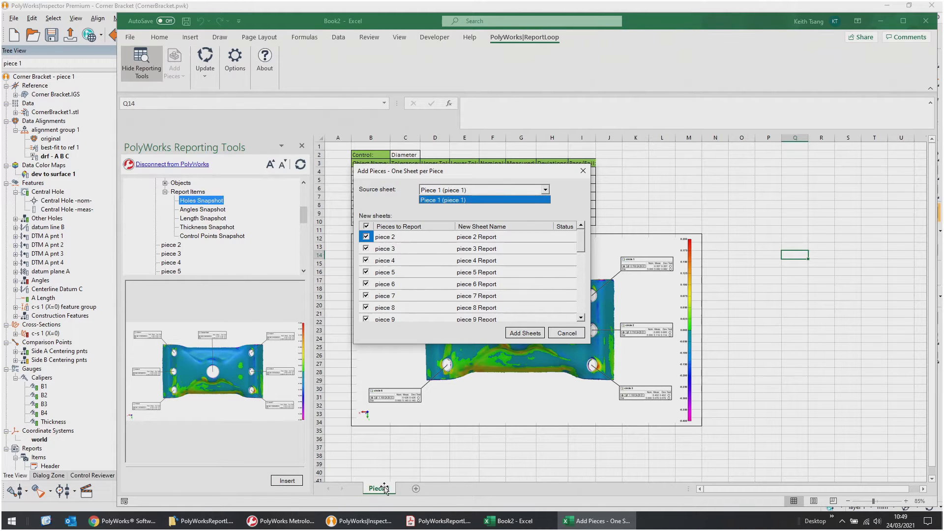
click(392, 199)
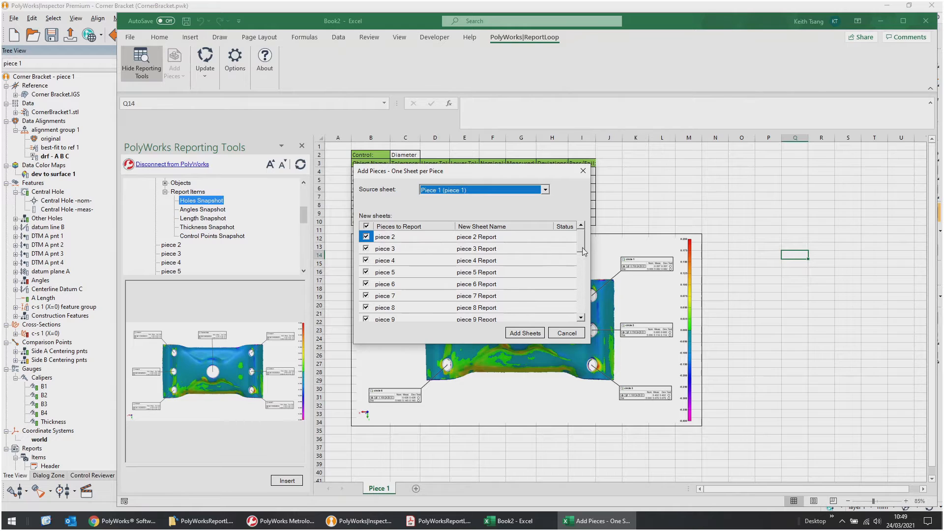
Check the proposed new sheet names for the pieces in the one-sheet-per-piece setup
mouse_move(584, 238)
mouse_down()
mouse_move(580, 266)
mouse_move(580, 238)
mouse_up()
double_click(494, 240)
click(496, 248)
click(491, 261)
click(489, 272)
click(490, 260)
click(492, 249)
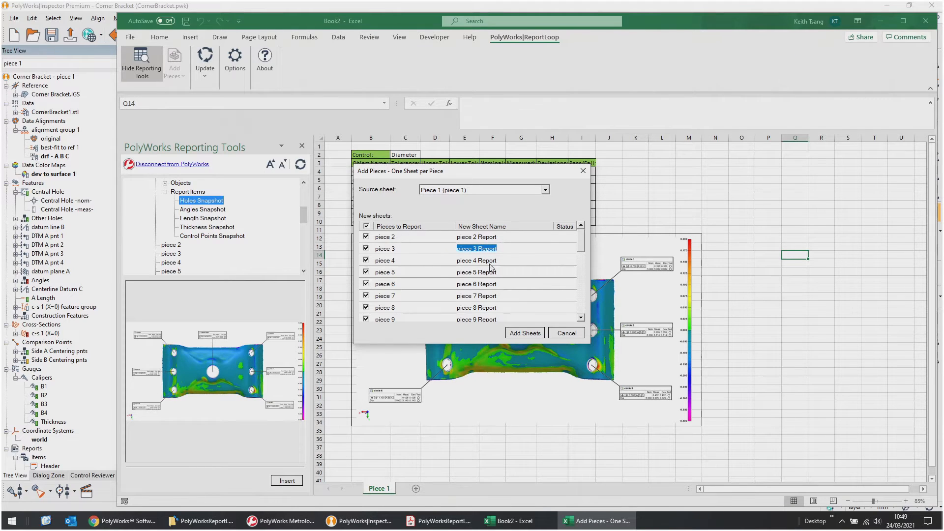
Limit the pieces to report to pieces 2 through 10 and add their sheets to the workbook
click(367, 226)
click(366, 236)
click(367, 249)
click(366, 261)
click(366, 272)
click(366, 283)
click(366, 296)
click(366, 307)
click(366, 319)
click(582, 319)
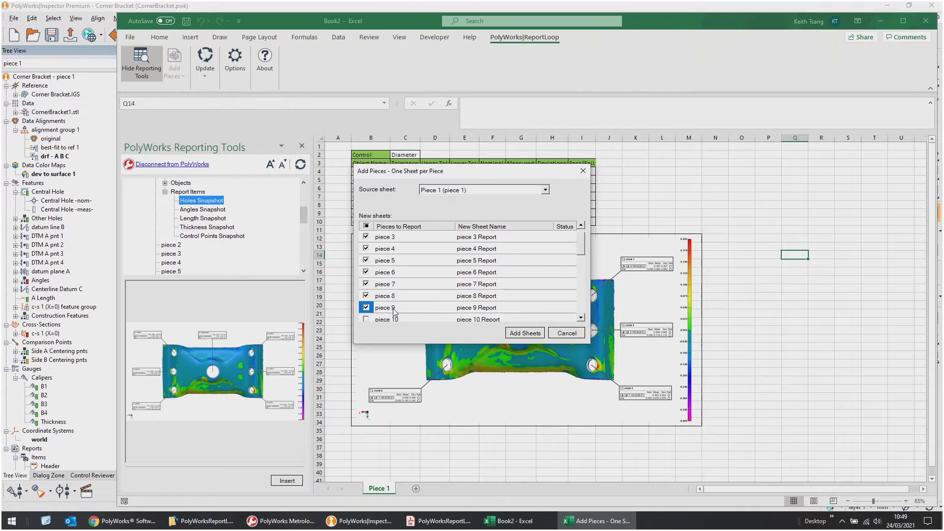
click(366, 319)
click(521, 336)
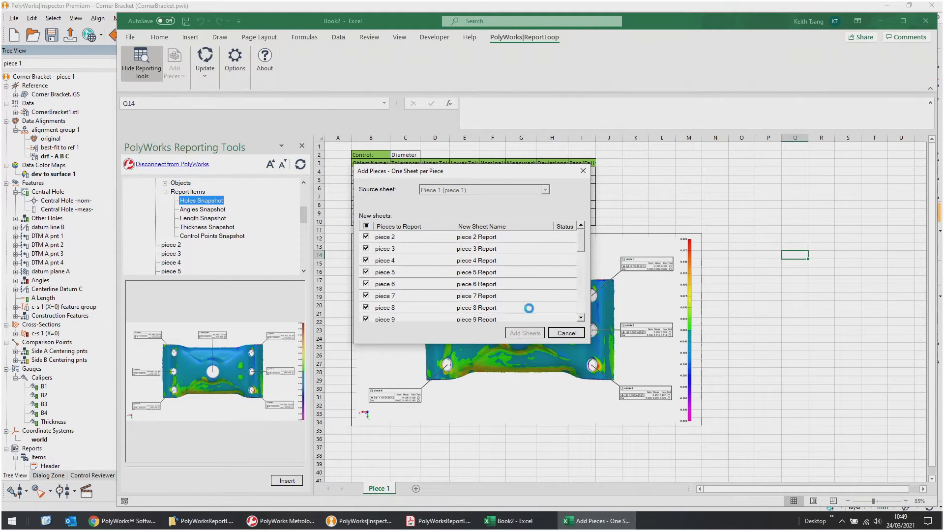
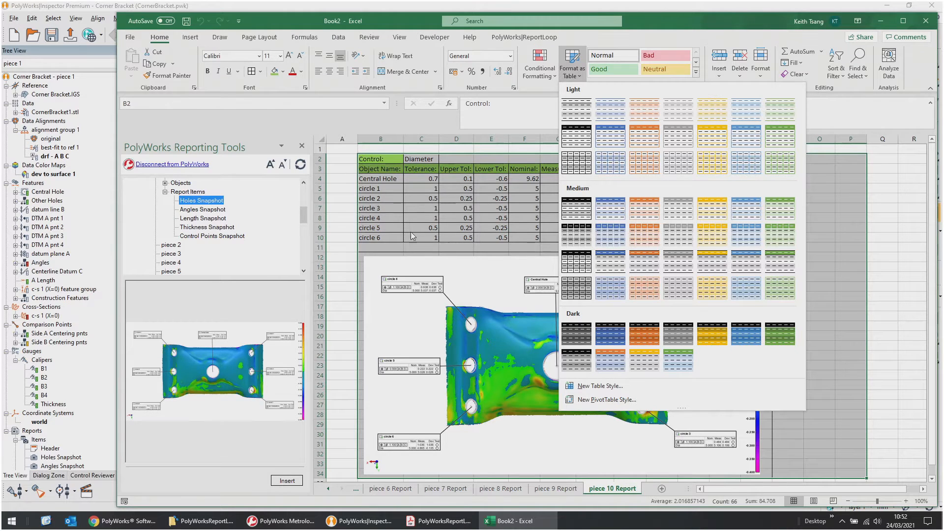
Review the generated report sheets one after another, from piece 10 back to Piece 1
click(489, 183)
click(545, 489)
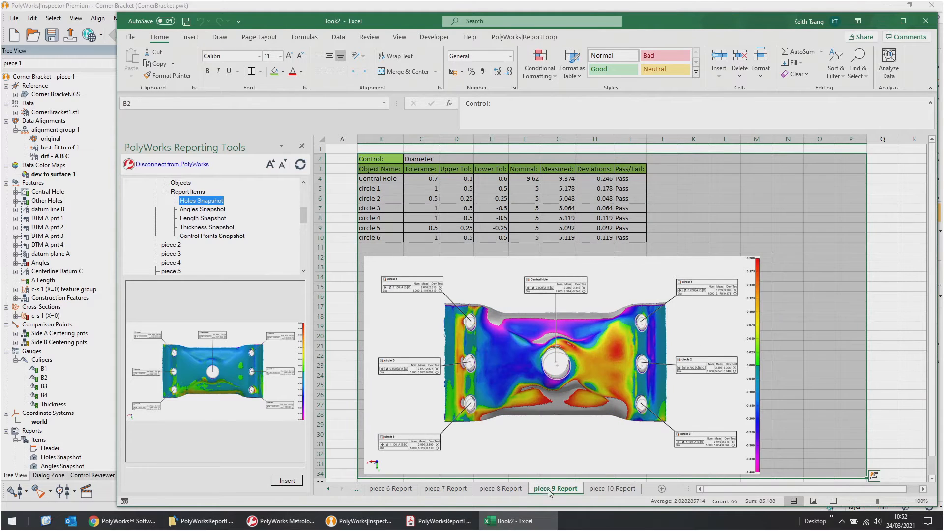
click(499, 490)
click(464, 490)
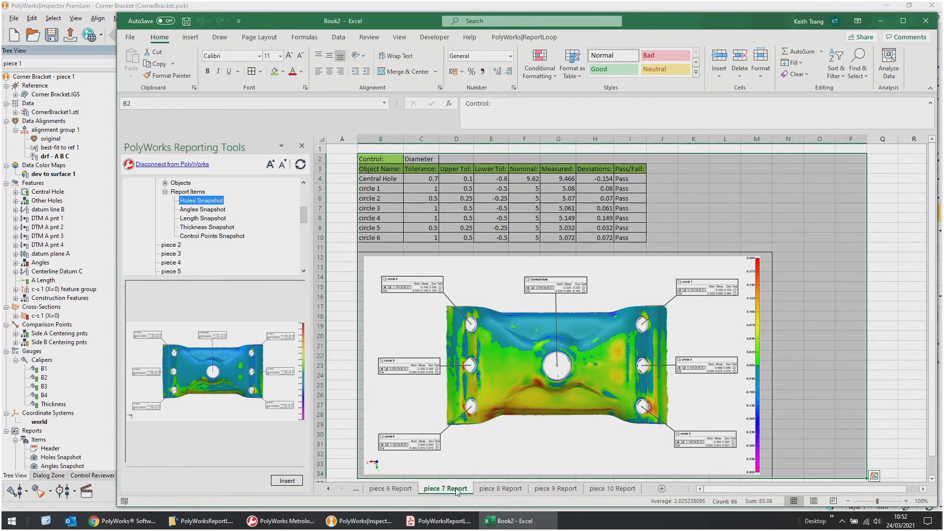
click(410, 490)
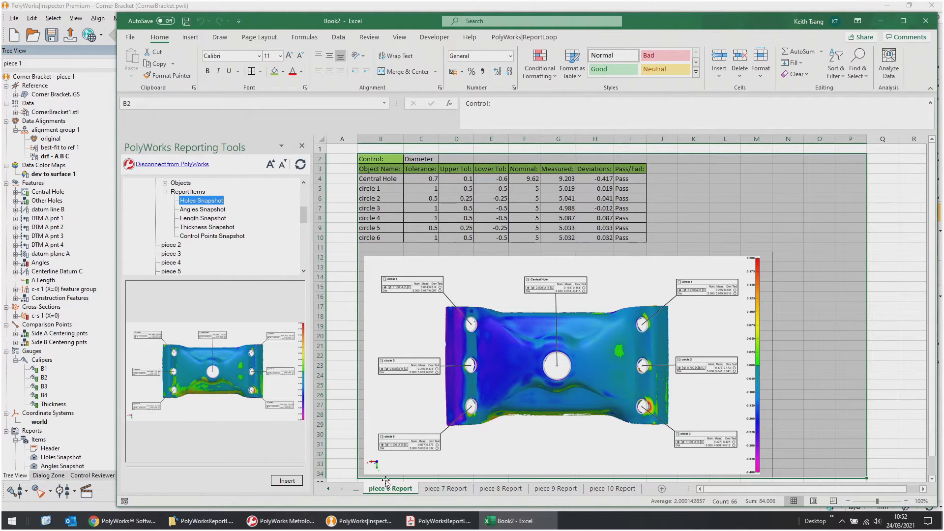
click(329, 489)
click(329, 488)
click(329, 489)
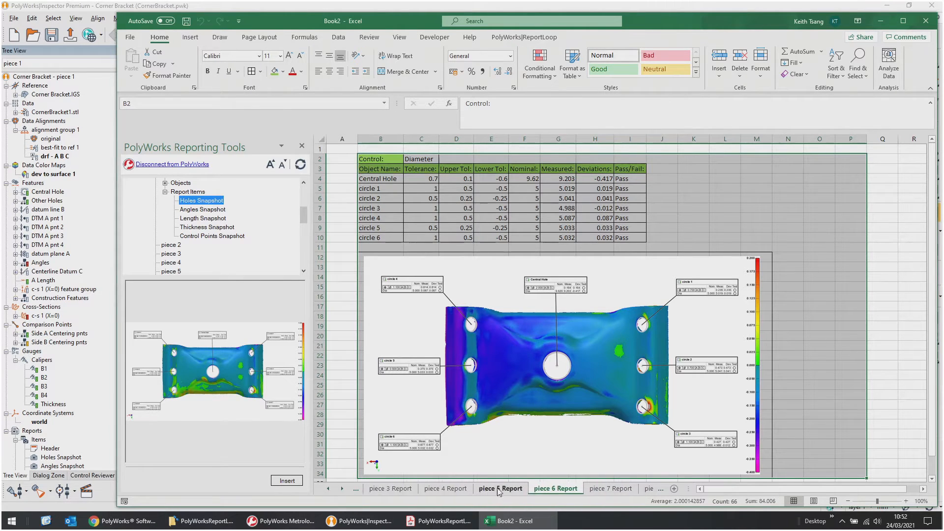
click(499, 489)
click(454, 489)
click(392, 489)
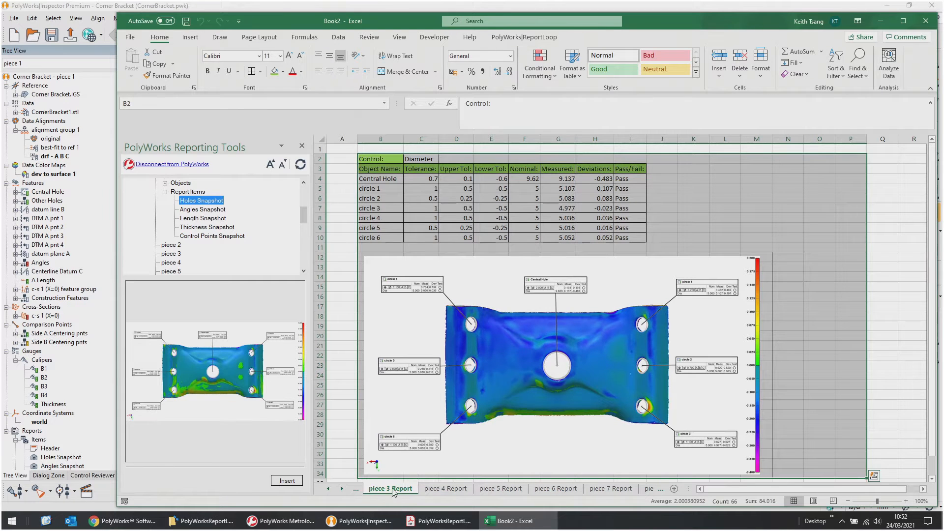
click(329, 488)
click(329, 489)
click(404, 490)
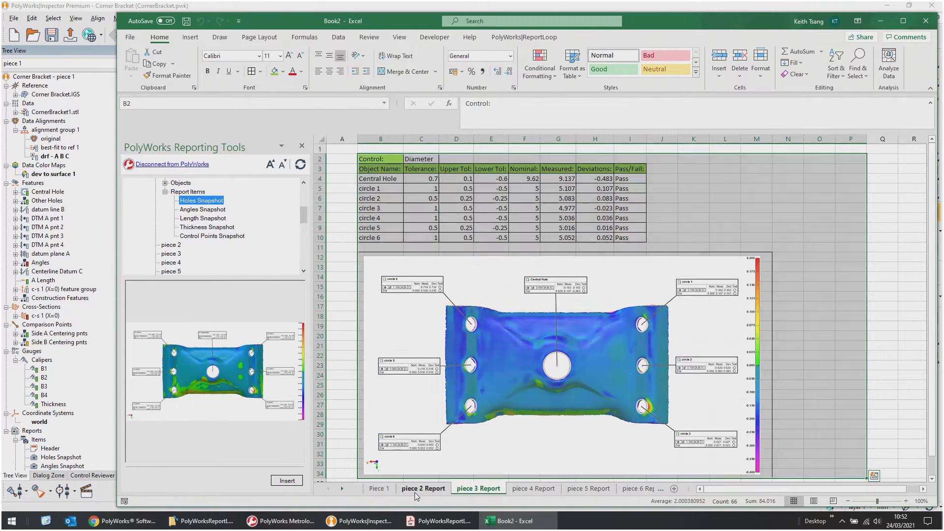
click(388, 490)
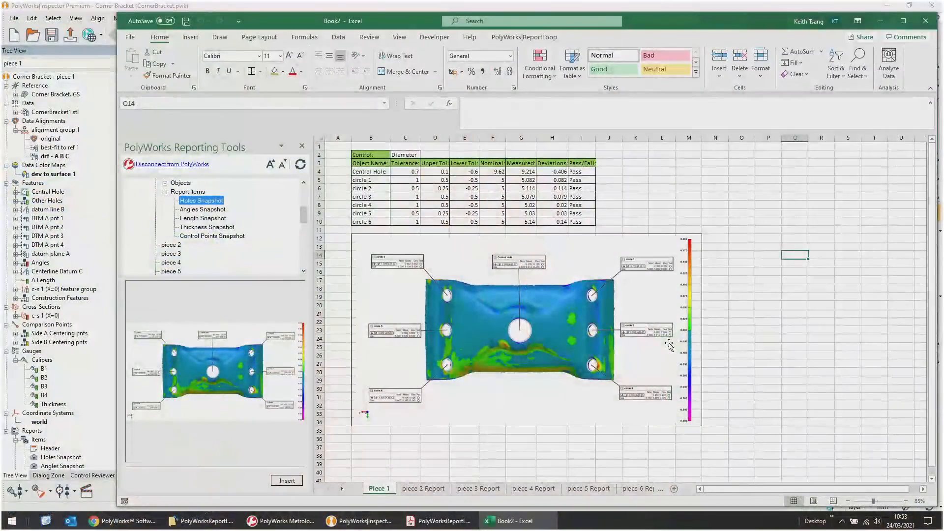
Close the report workbook without saving, switch to File Explorer and go back to the ReportLoop Demo folder
click(925, 22)
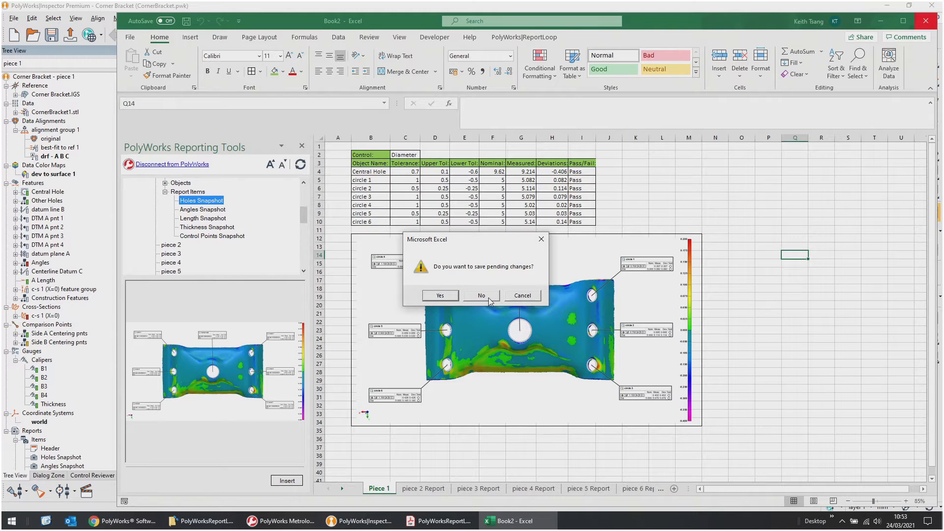
click(489, 298)
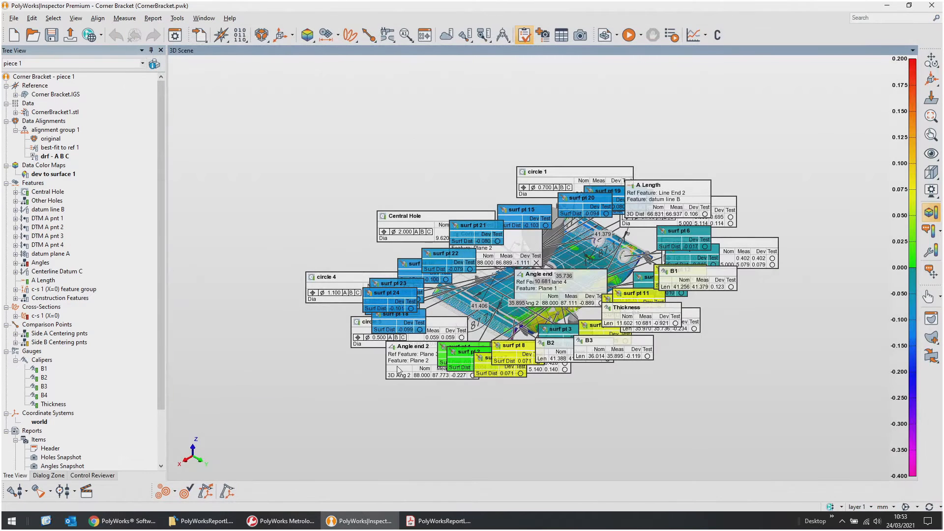
click(202, 520)
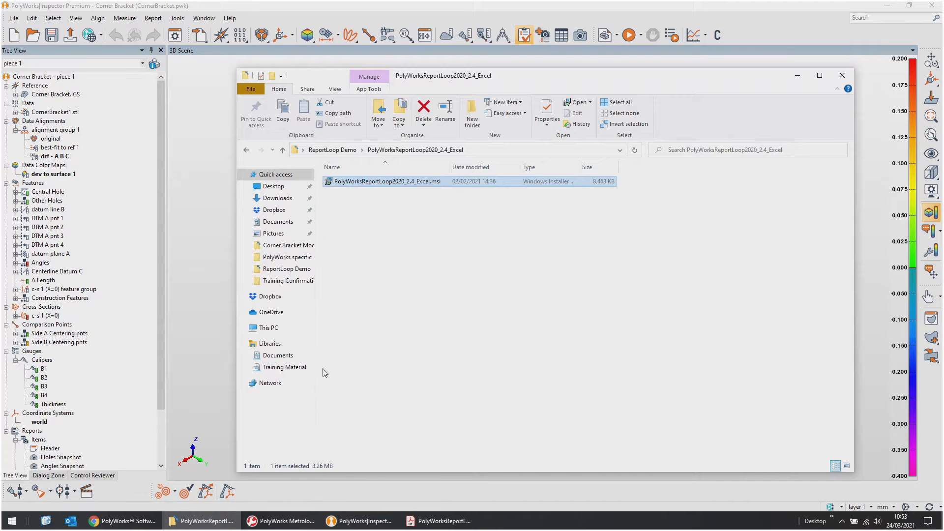
key(alt+Left)
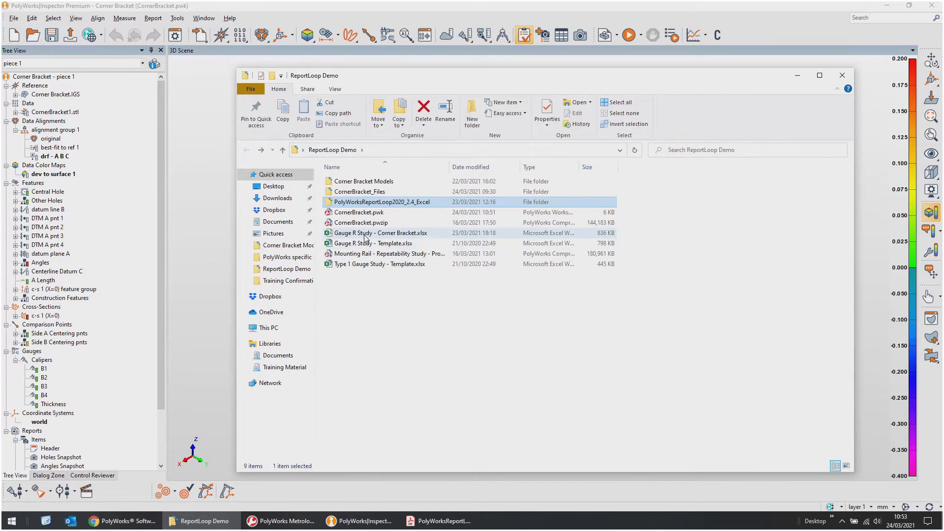
Open the workbook Gauge R Study - Template.xlsx from the ReportLoop Demo folder
click(365, 264)
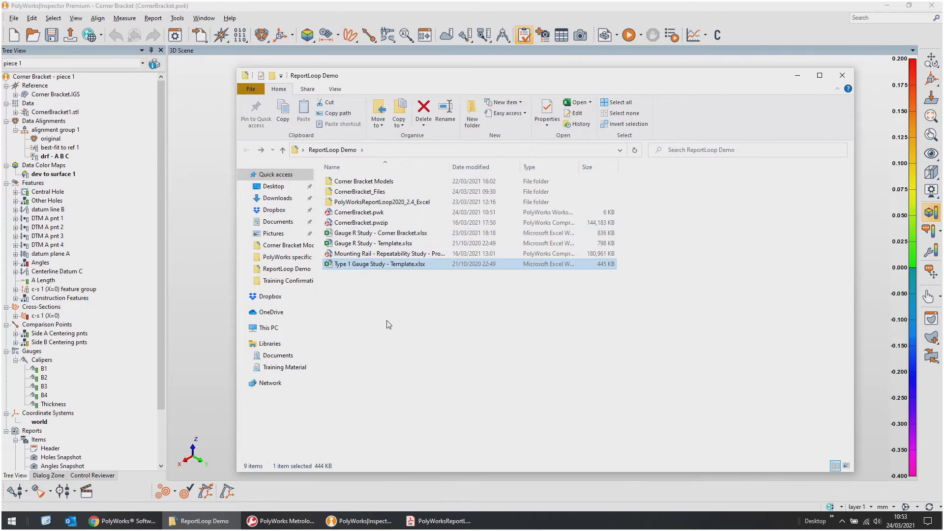
click(363, 244)
click(365, 265)
click(363, 244)
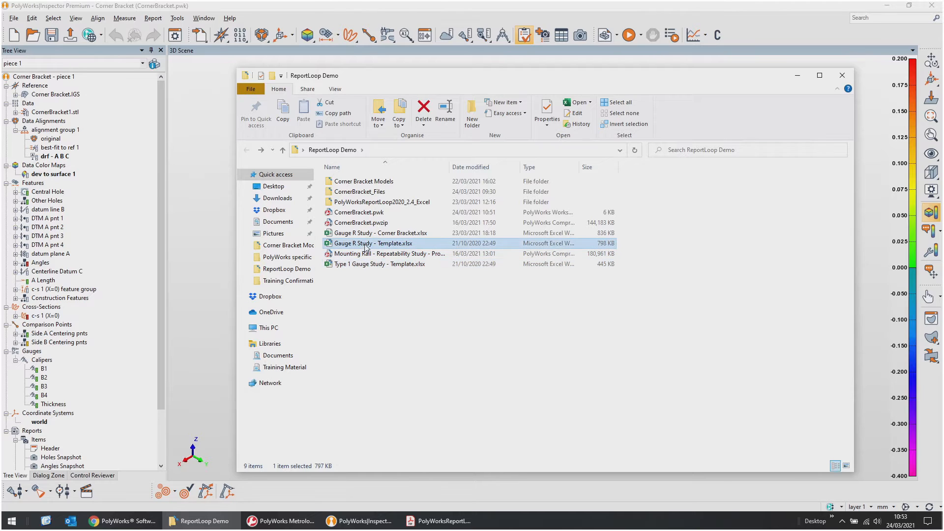
click(365, 265)
click(367, 244)
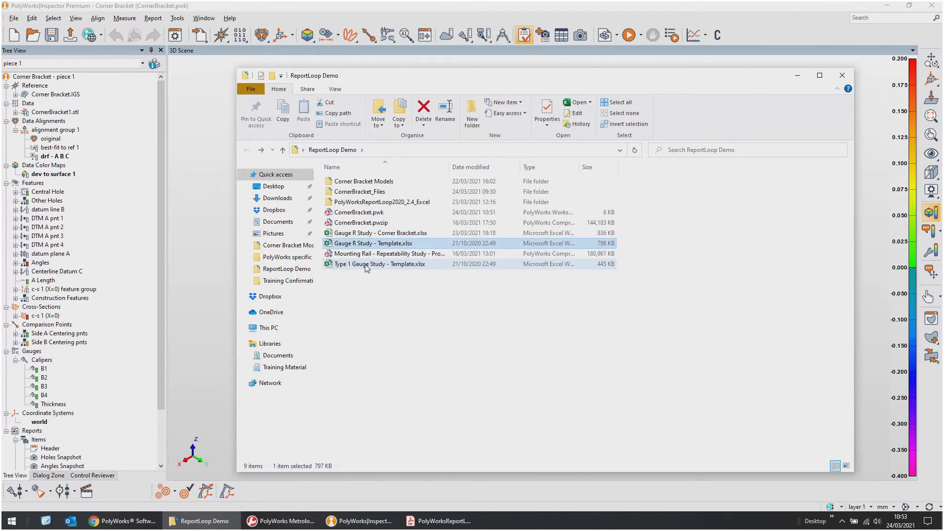
click(366, 265)
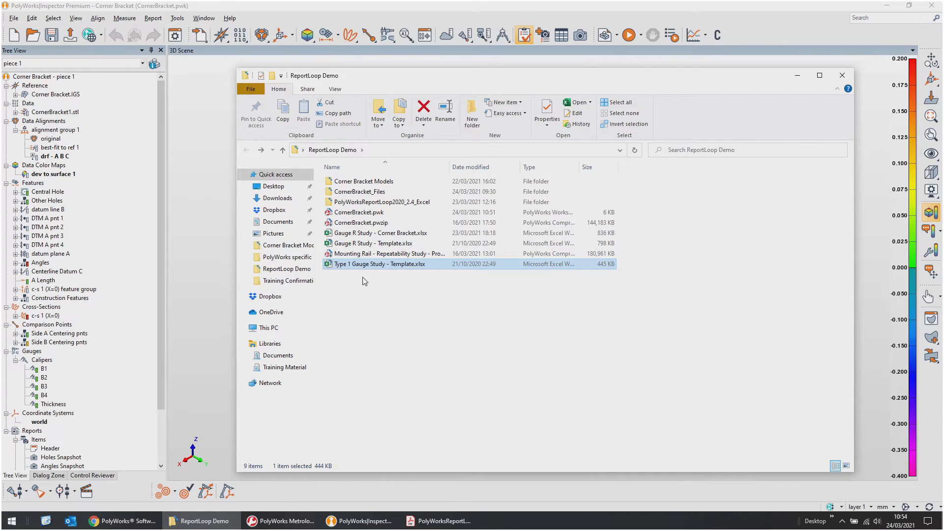
click(370, 244)
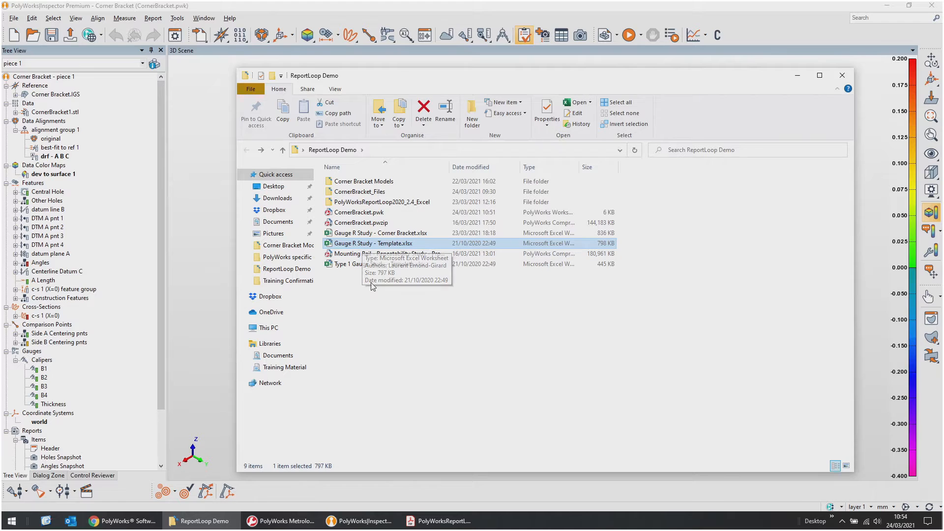
double_click(359, 244)
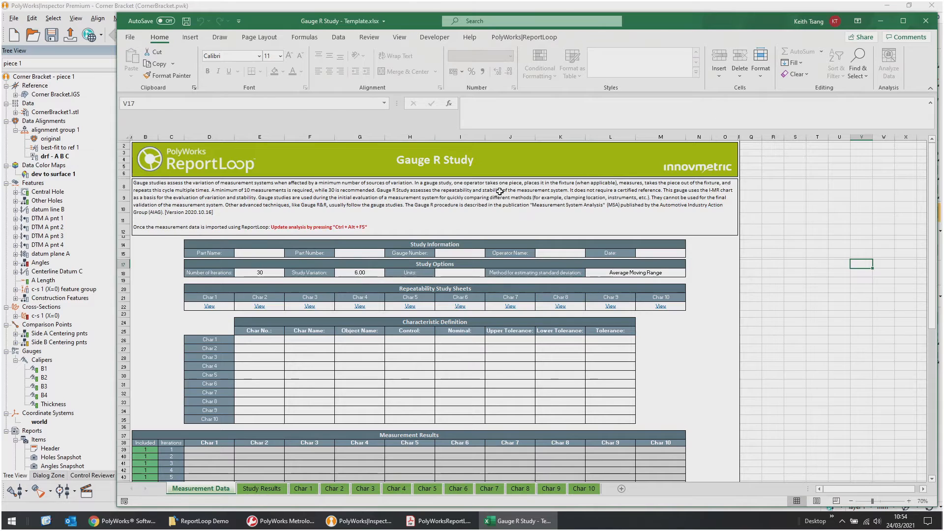
Examine the template's study description and data tables, then its Study Results, Char 1 and Char 2 sheets
click(435, 199)
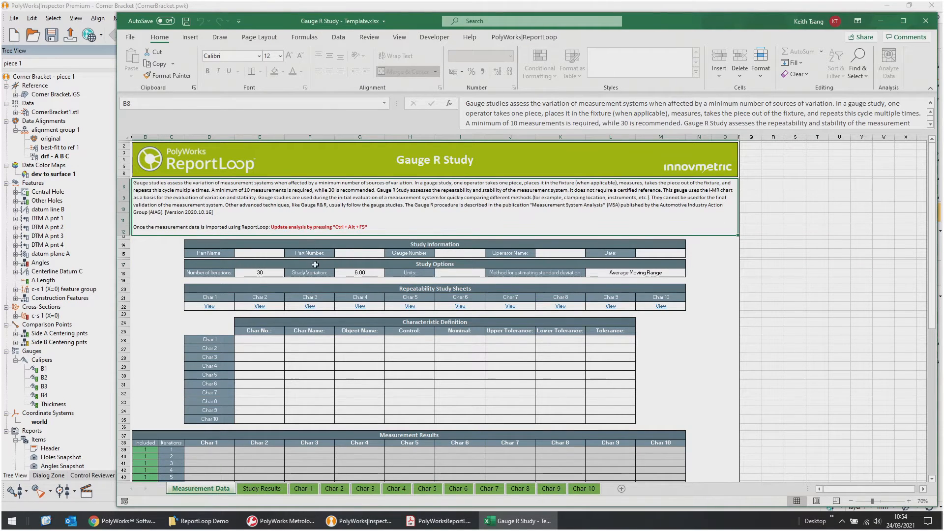
scroll(311, 311, down, 3)
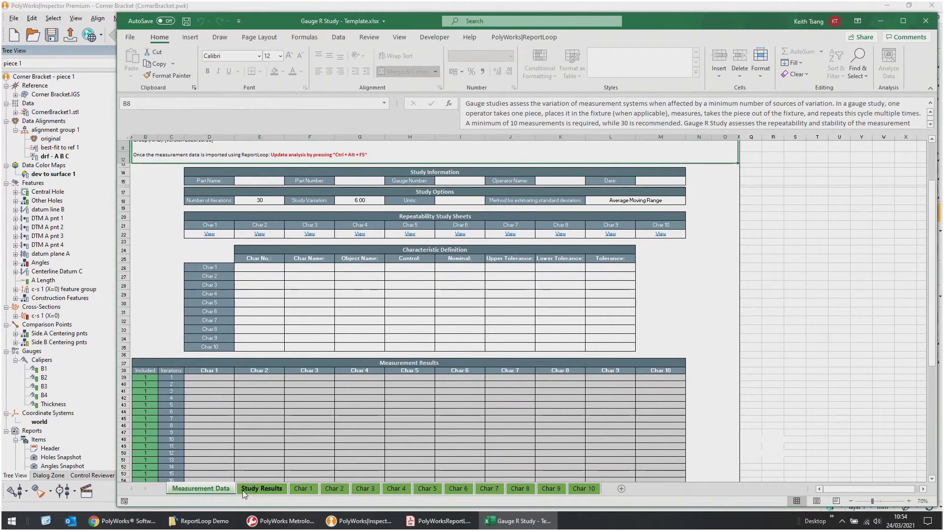
scroll(538, 363, up, 3)
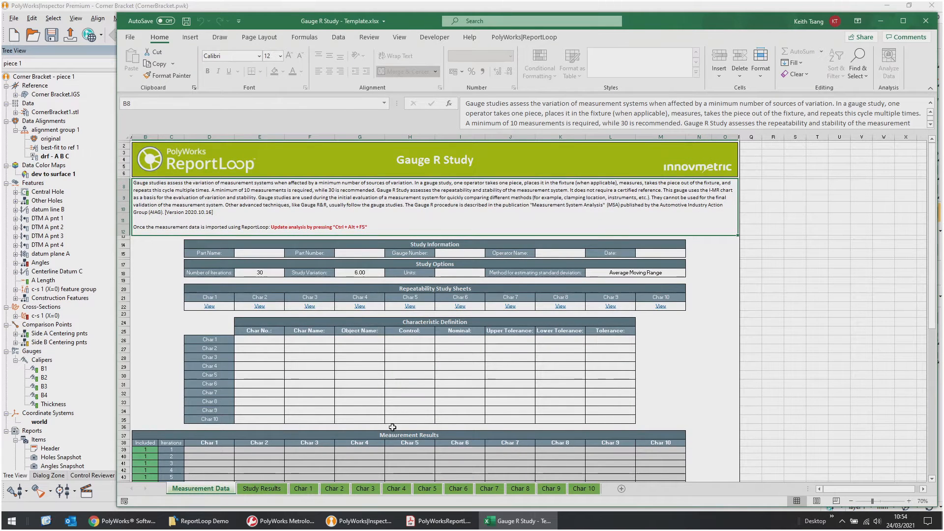
scroll(439, 367, down, 3)
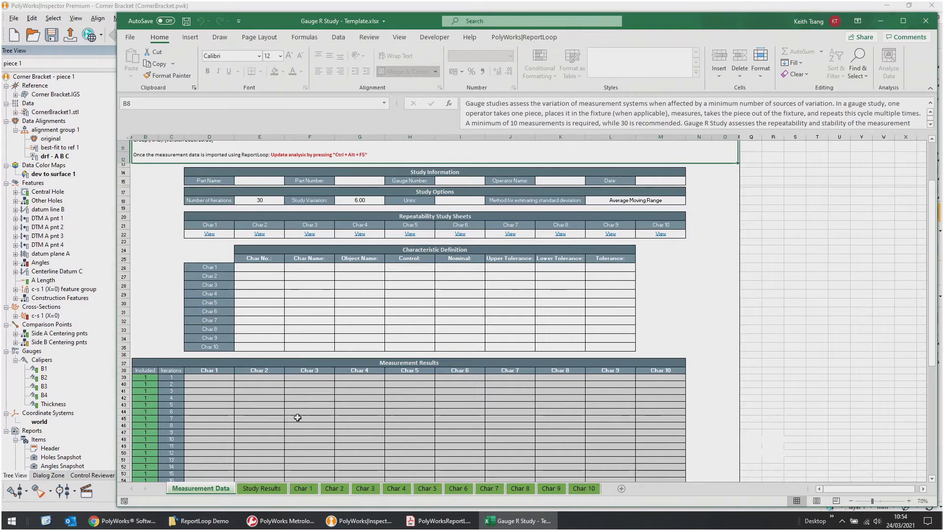
click(264, 492)
scroll(382, 331, down, 3)
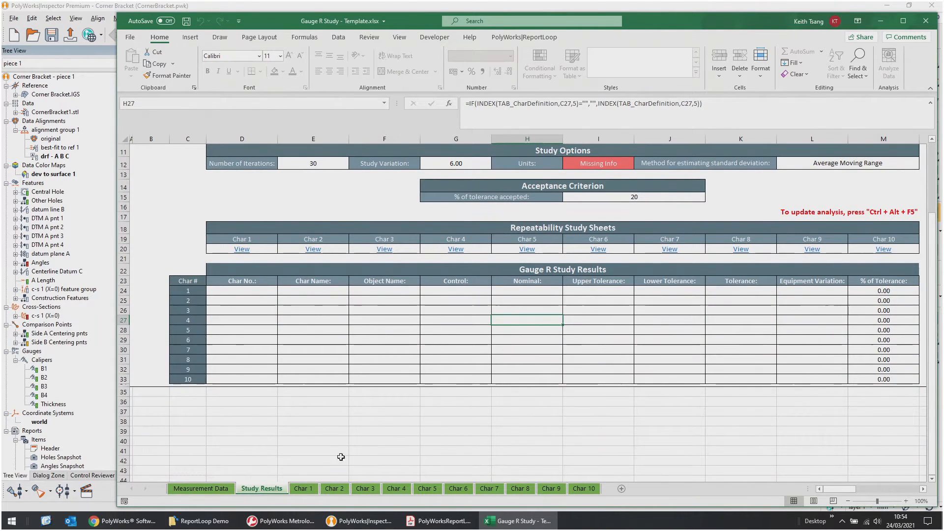
click(304, 489)
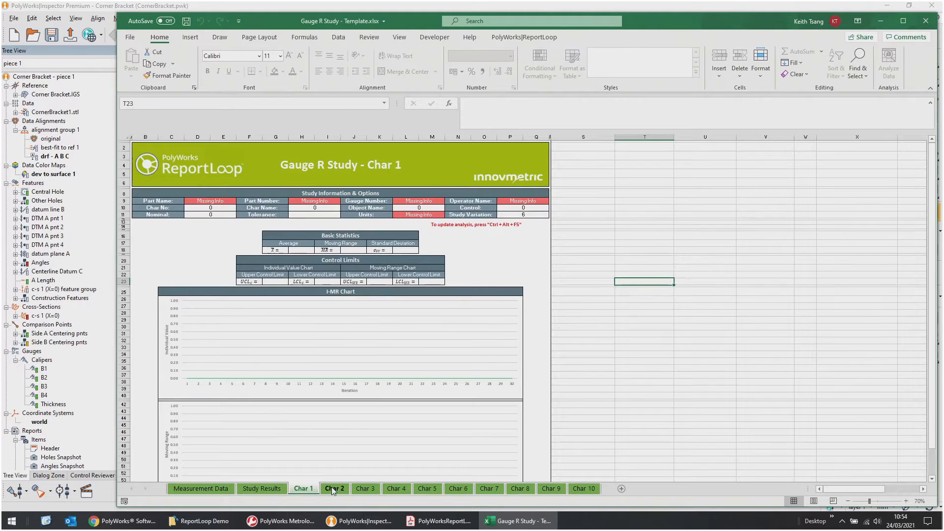
click(332, 491)
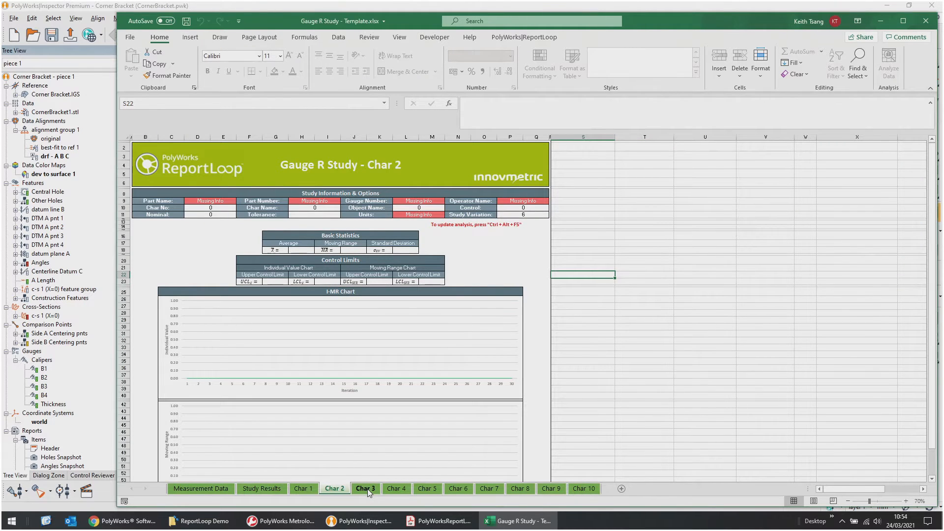
click(310, 491)
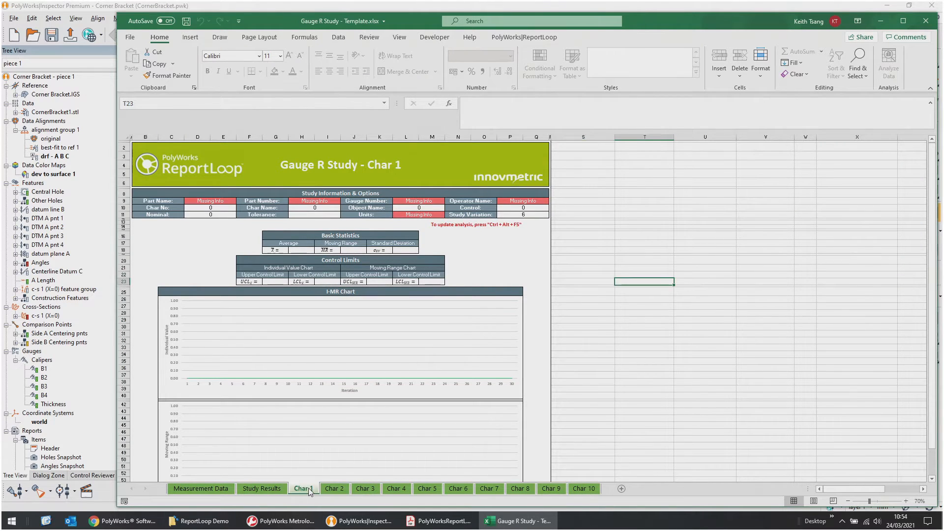
Return to the Measurement Data sheet, show the PolyWorks reporting tools and connect them to the open Inspector project
click(209, 490)
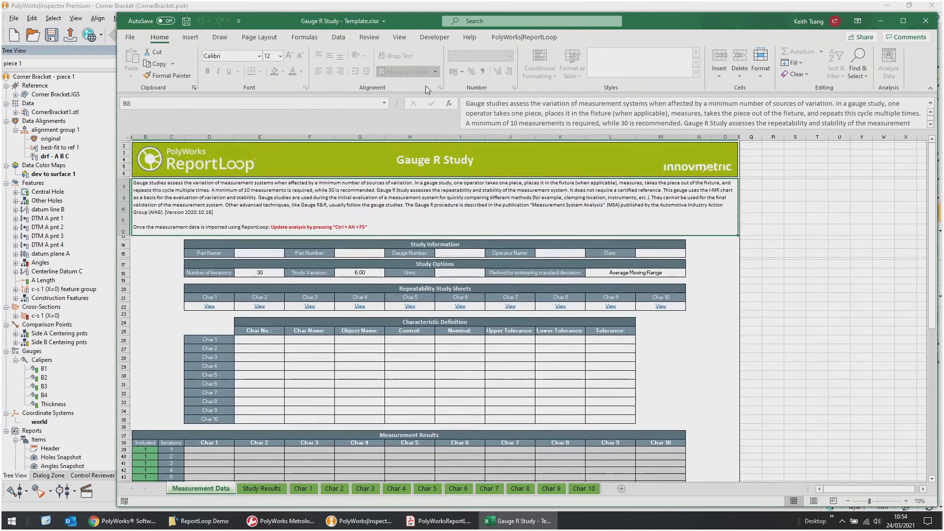
click(508, 39)
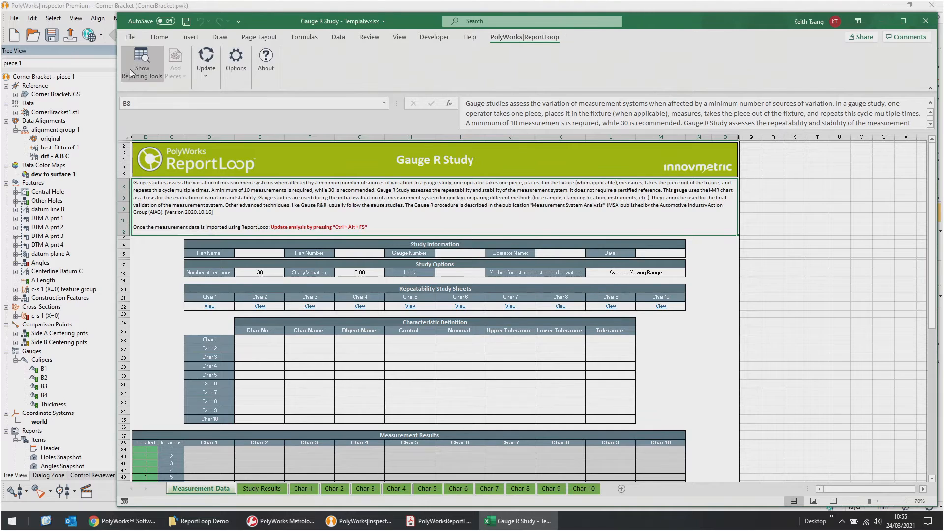
click(131, 70)
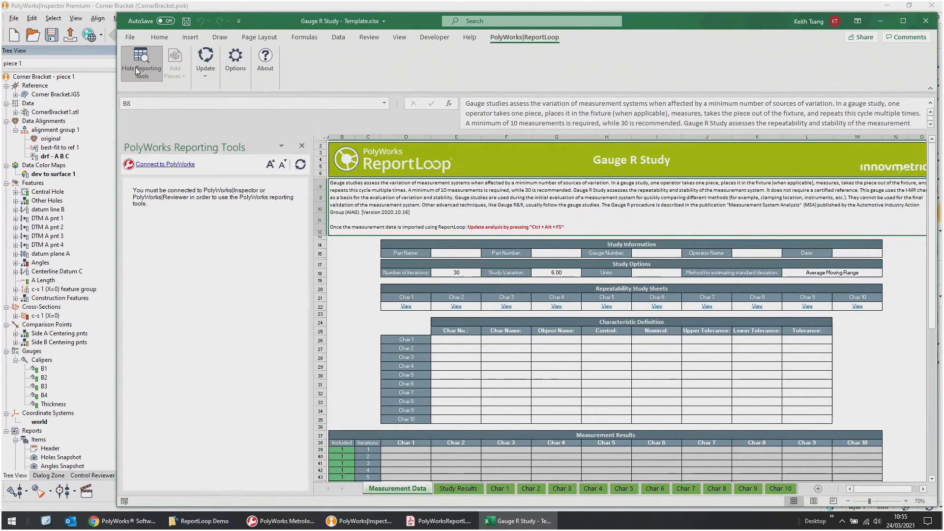
click(165, 166)
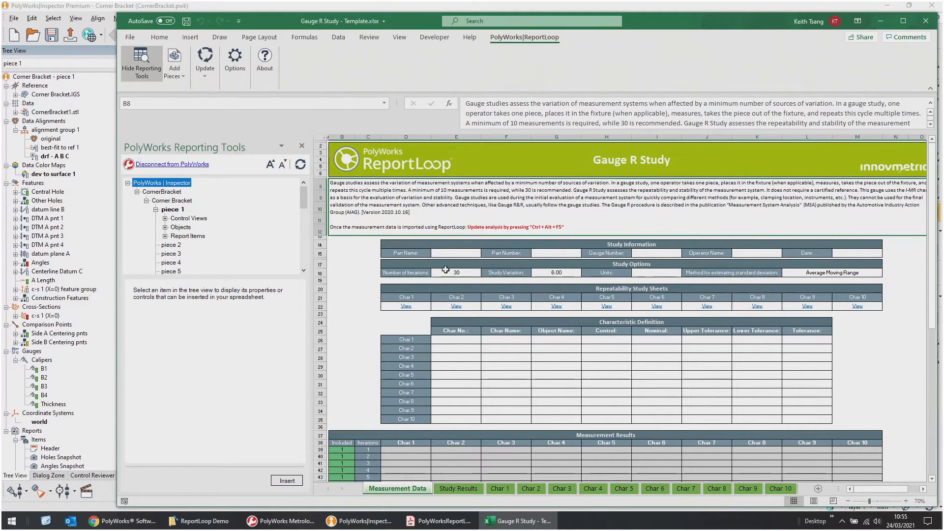
Insert the Corner Bracket project's Part Name and Part Number properties into the matching Study Information cells
click(437, 253)
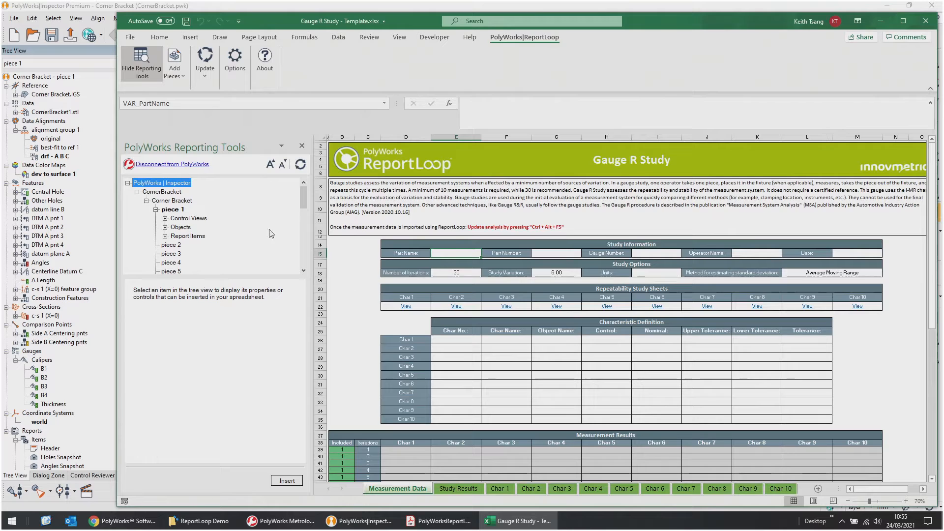
click(186, 203)
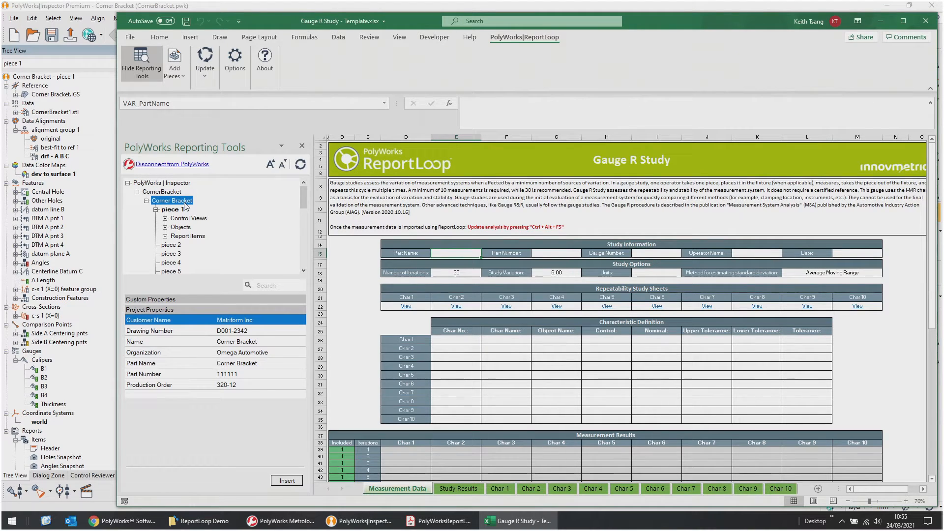
double_click(240, 366)
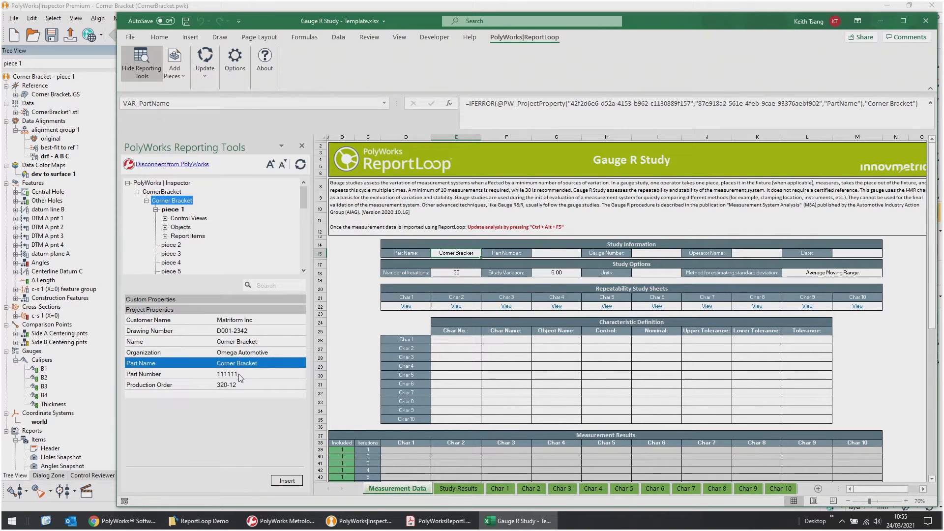
click(563, 253)
double_click(231, 374)
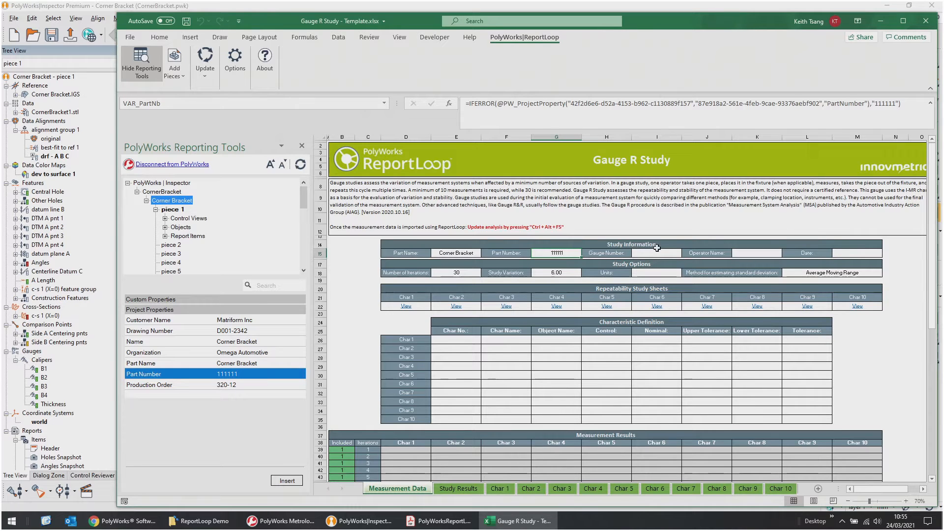
Insert piece 1's Operator and Date Time properties into the Operator Name and Date cells of the Study Information
click(753, 254)
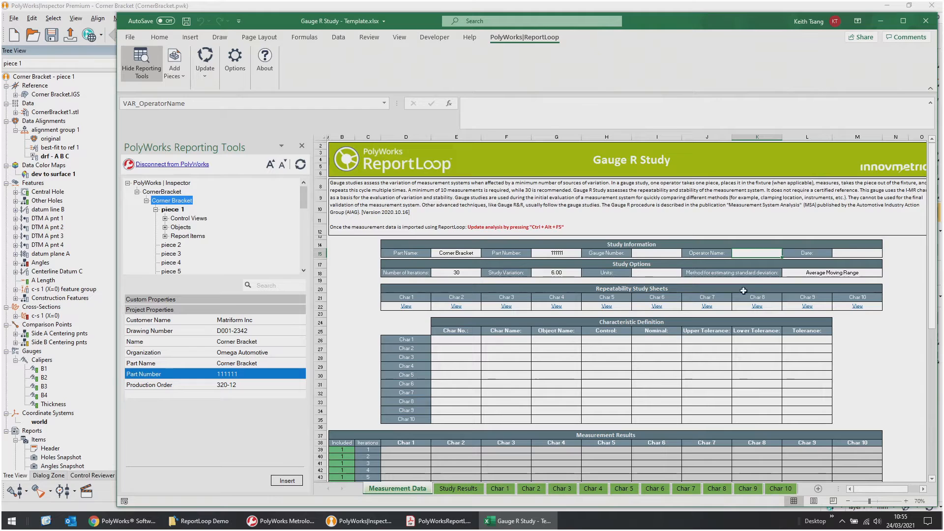
click(174, 210)
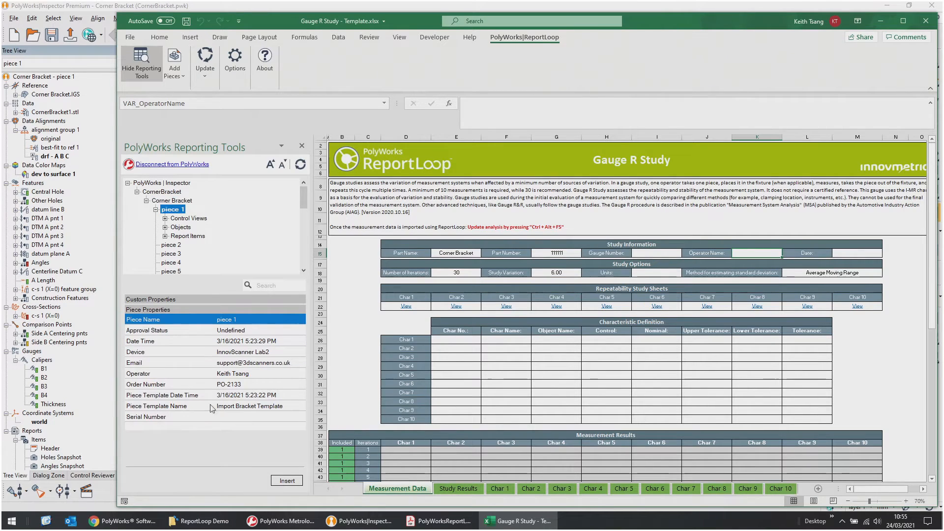
double_click(252, 377)
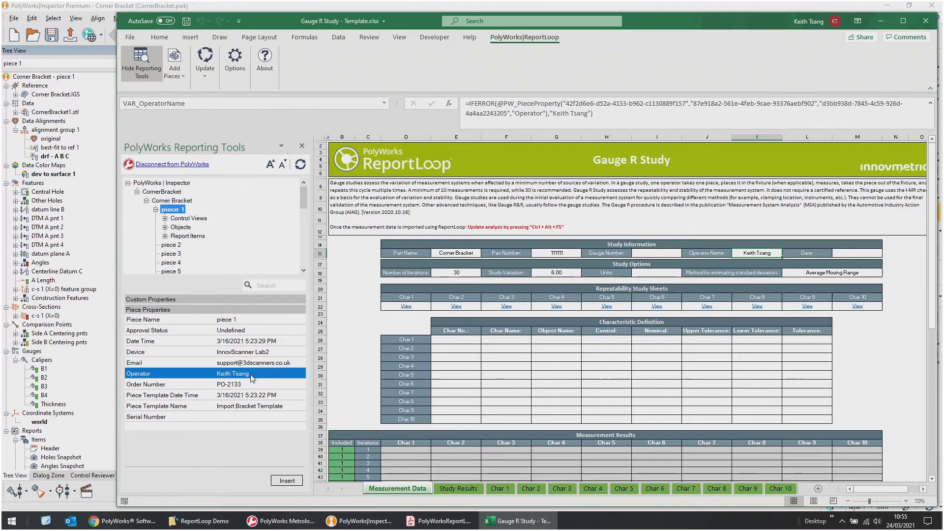
click(856, 253)
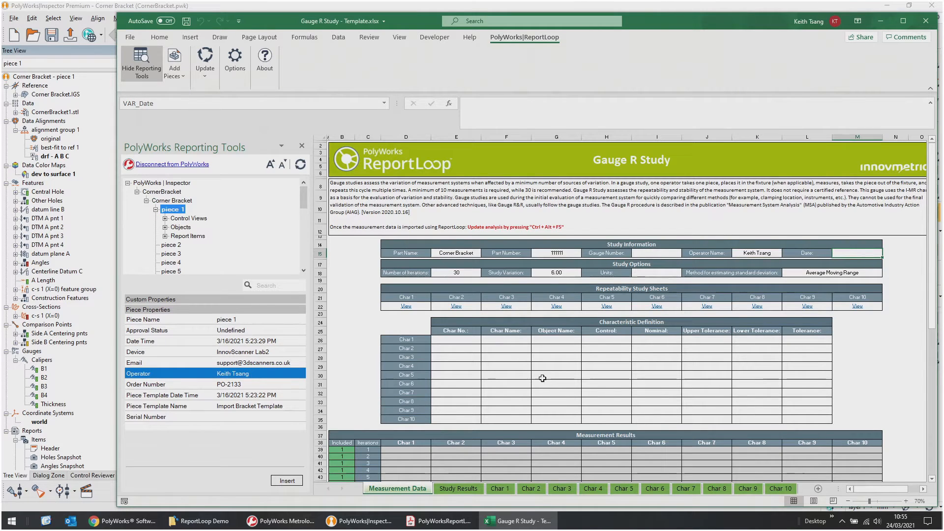
double_click(233, 342)
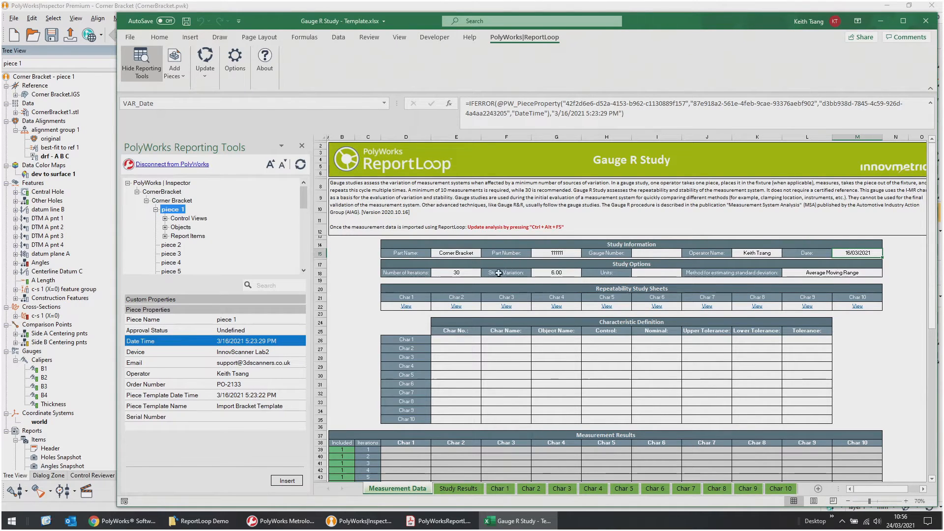
In the Study Options, set the units to mm and choose Average Moving Range as the standard deviation estimating method
click(411, 274)
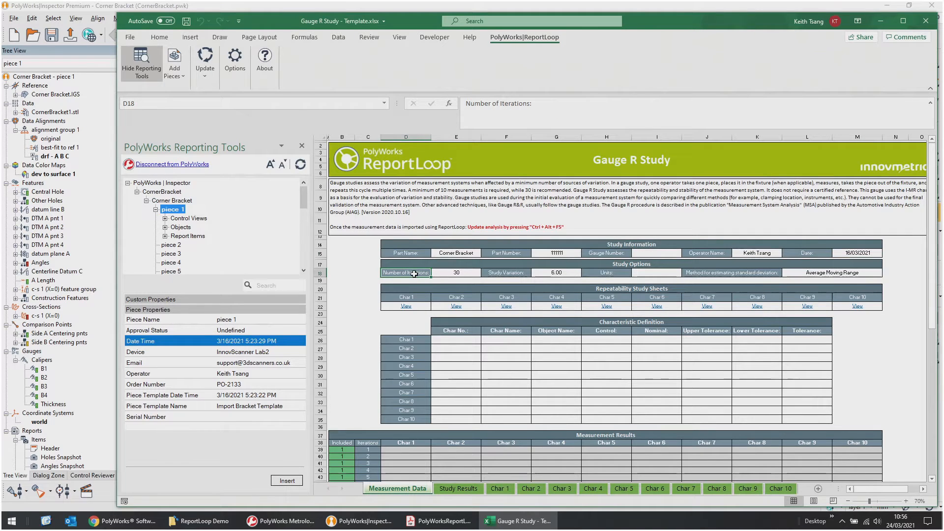
click(456, 273)
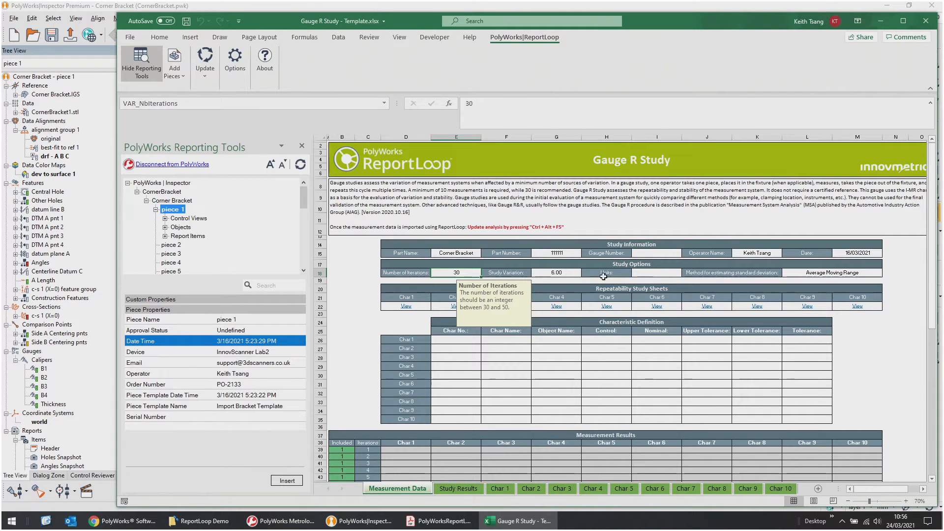
click(639, 274)
text(mm)
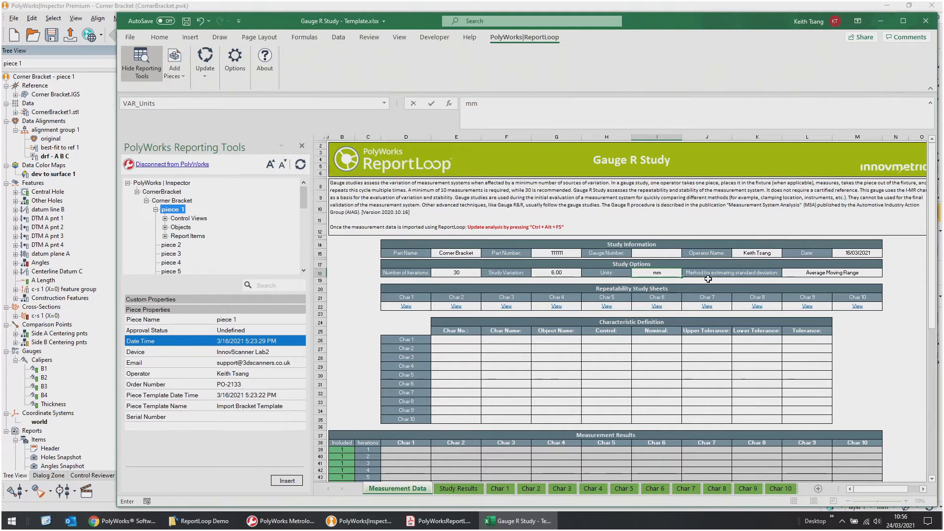
click(869, 275)
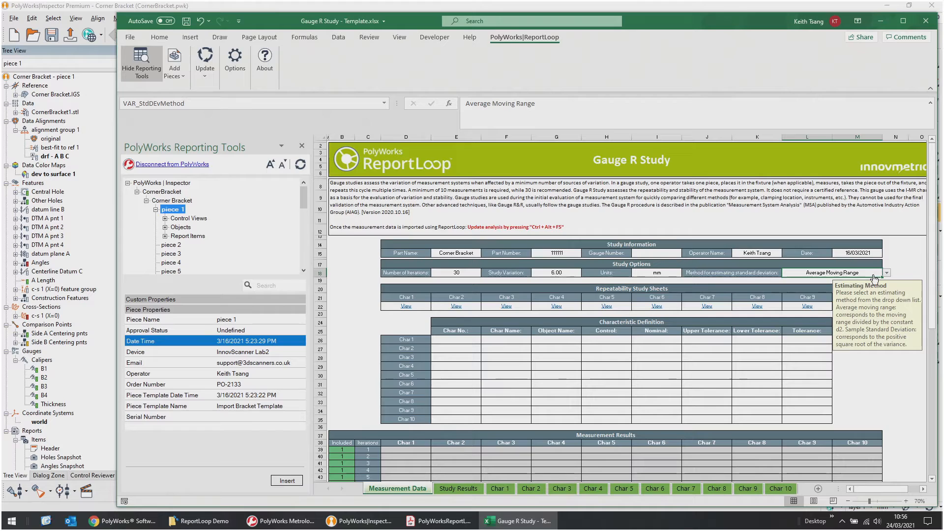
key(alt+Down)
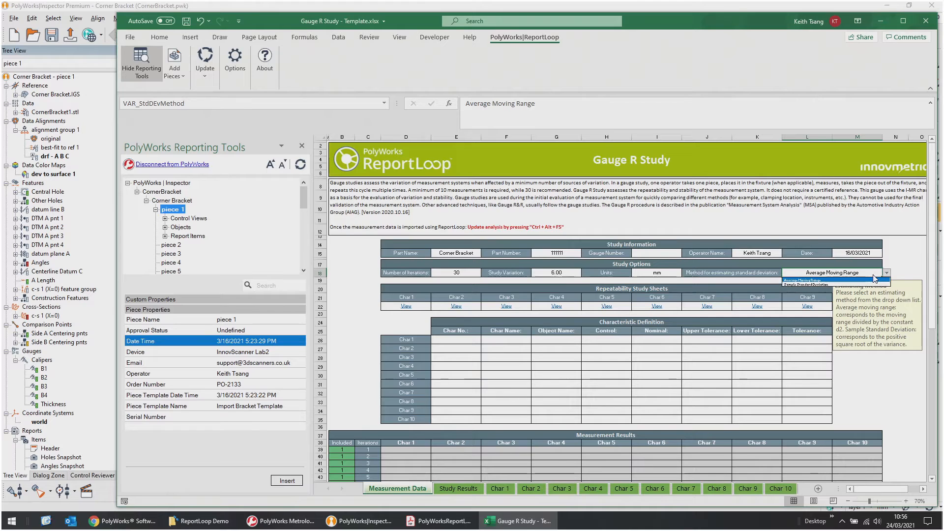
click(811, 280)
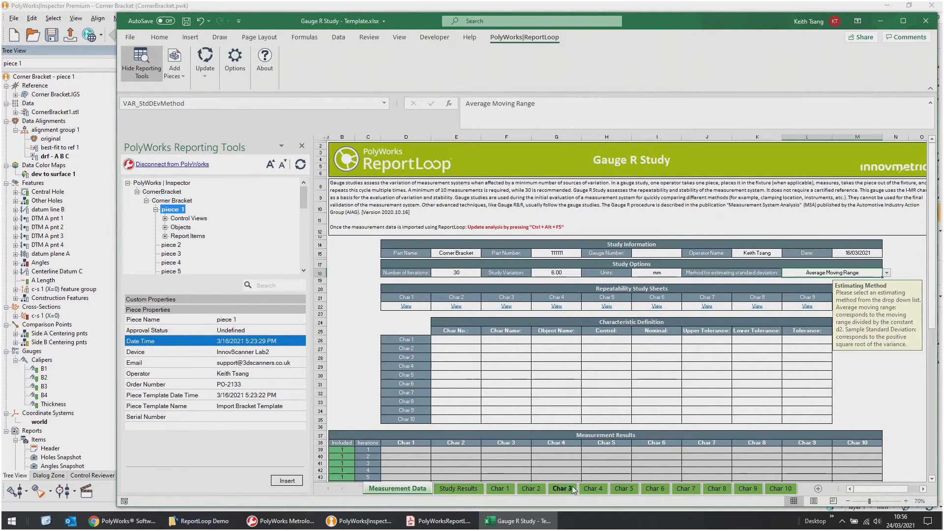
Follow the Char 1 View link to check its study sheet, then return to the Measurement Data sheet
click(407, 309)
click(408, 309)
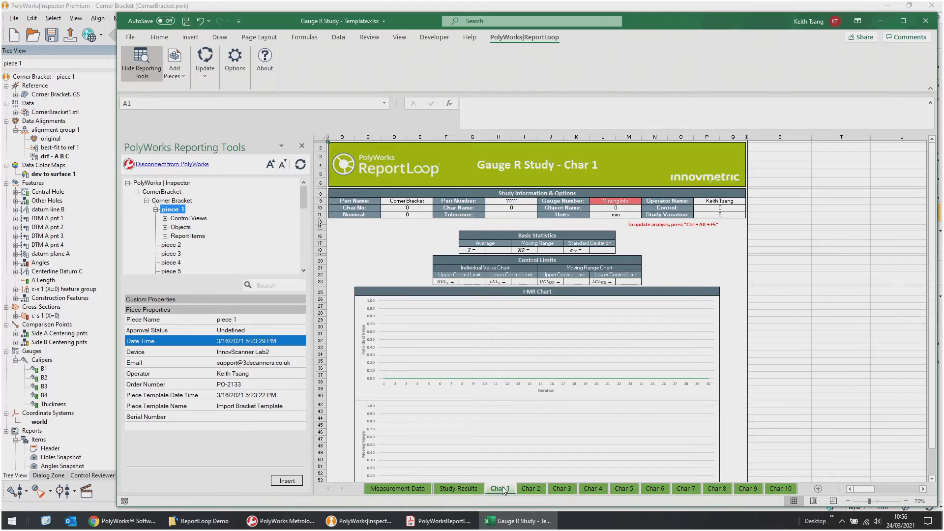
click(395, 489)
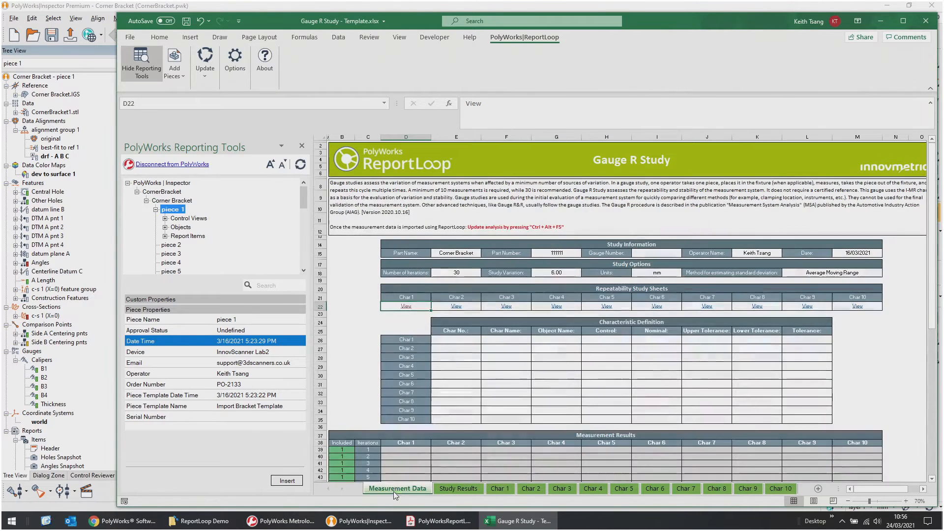
List piece 1's All Controls view, adding the CharNo and CharName columns and removing Meas, Dev and Test
drag(451, 367, 466, 345)
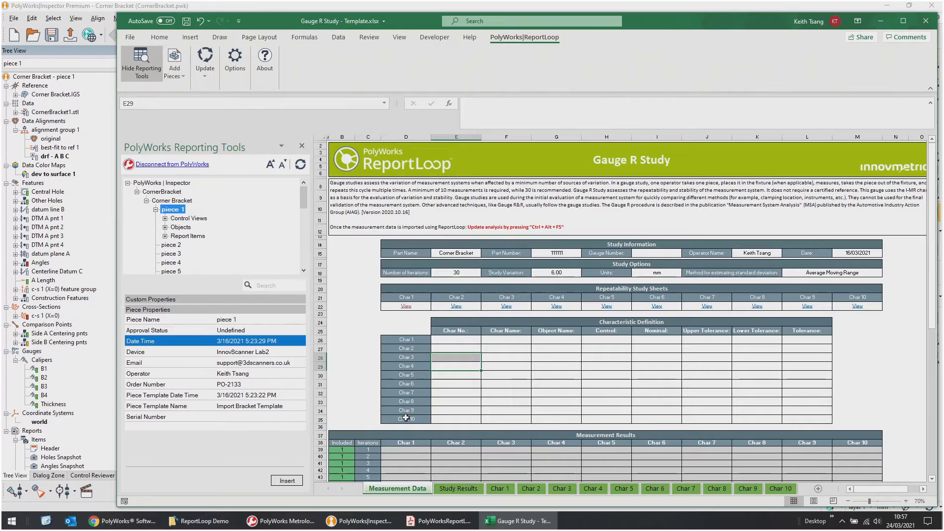
double_click(180, 220)
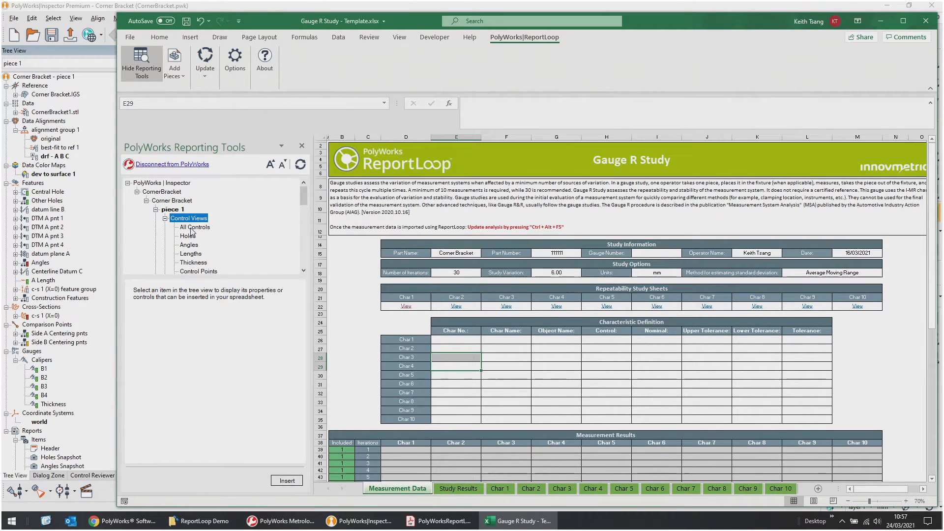
click(193, 227)
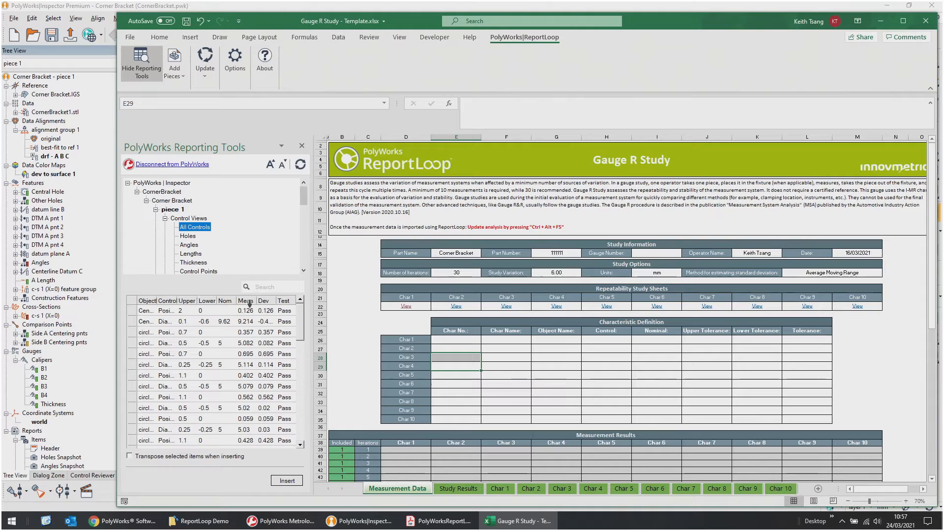
right_click(193, 301)
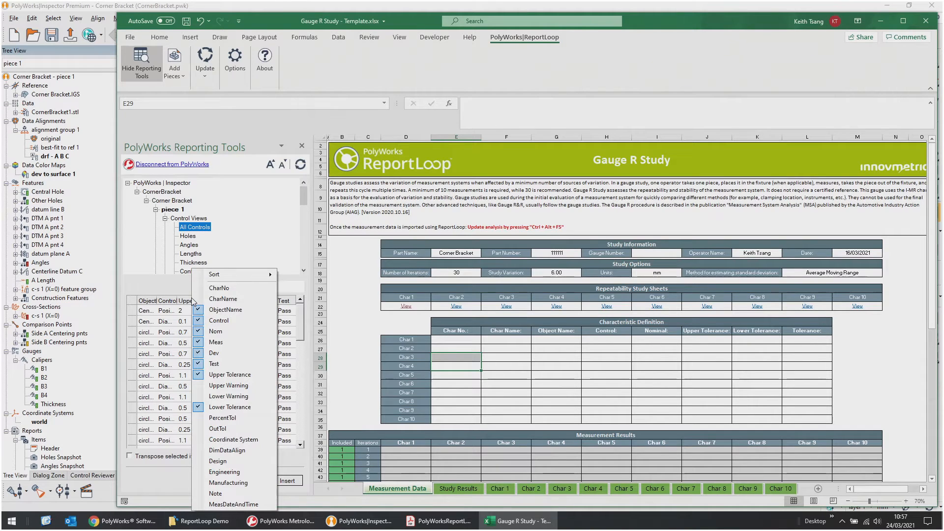
click(219, 288)
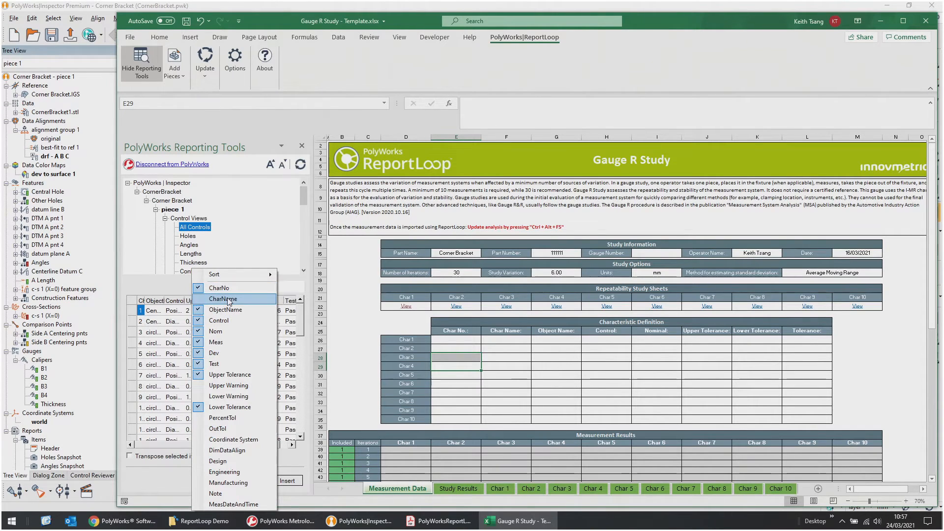
click(229, 300)
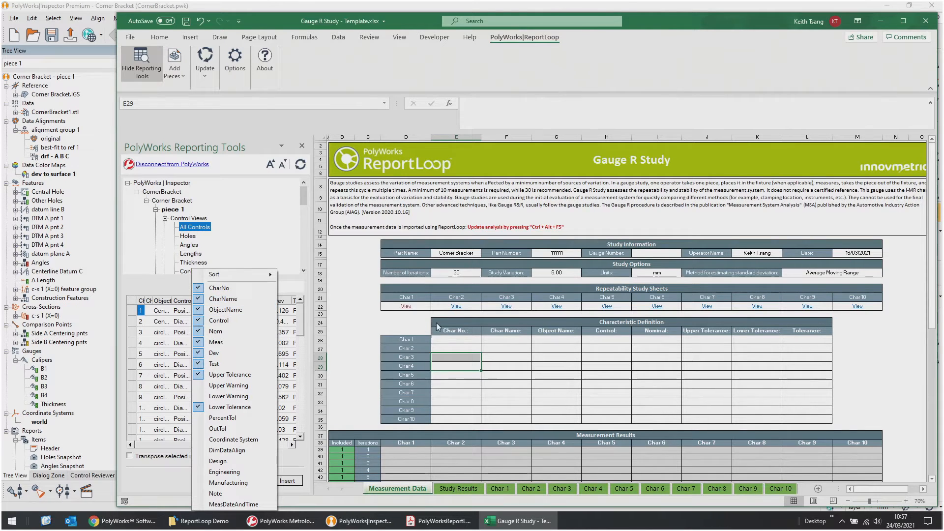
click(216, 343)
click(234, 354)
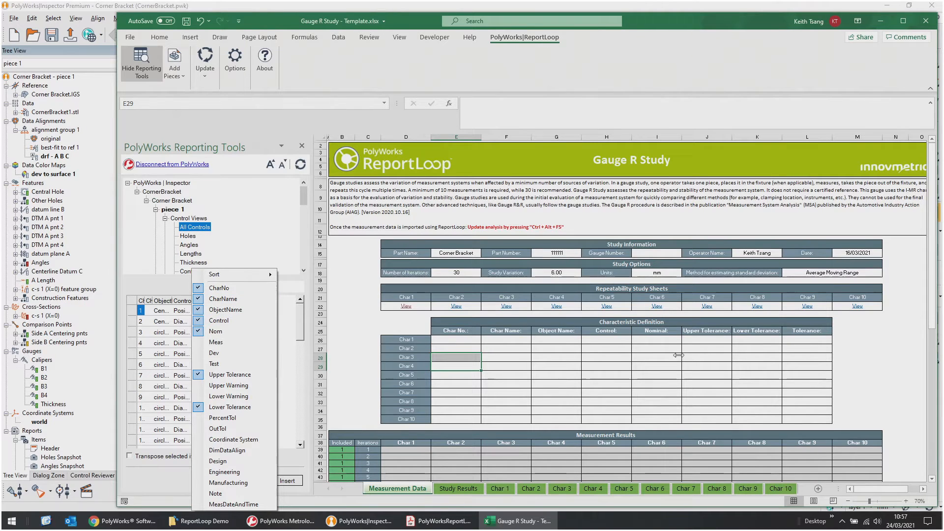
click(279, 239)
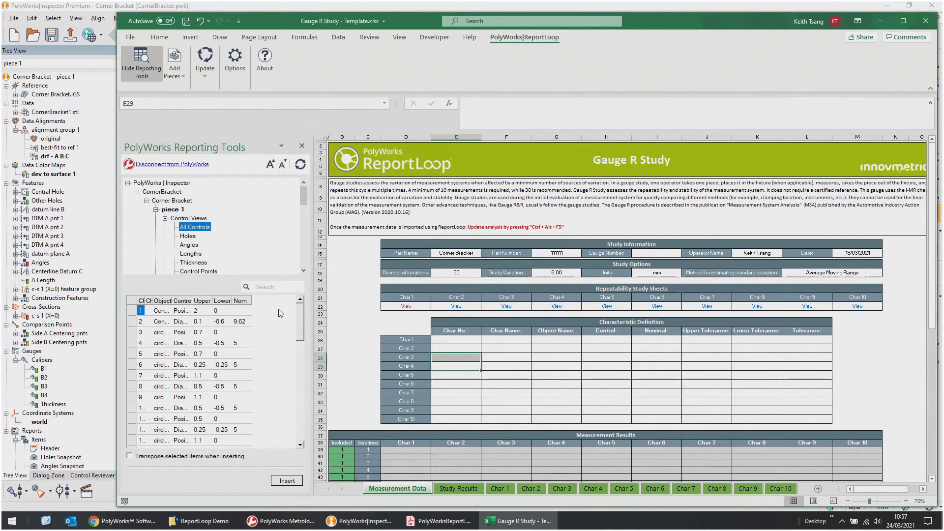
Adjust the CharNo, CharName, ObjectName and Control column widths in the controls list so their contents are readable
double_click(144, 300)
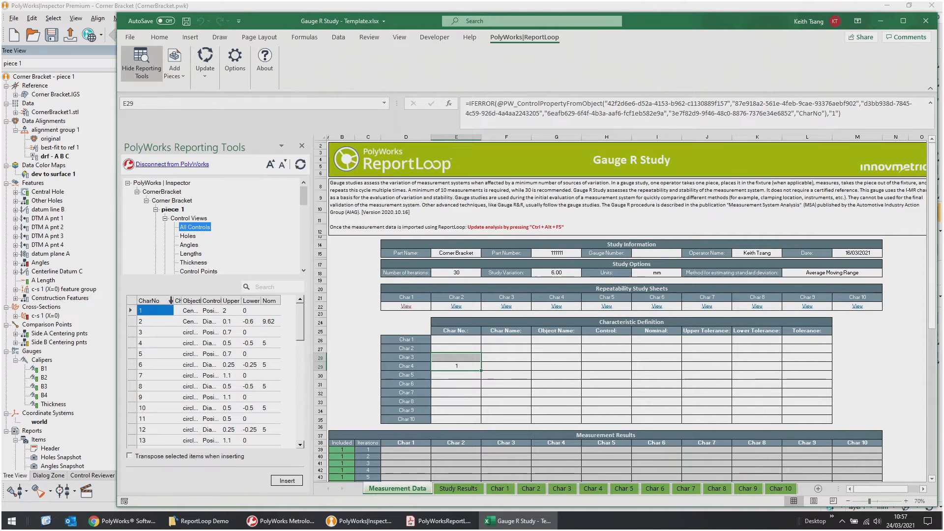
mouse_move(175, 300)
mouse_down()
mouse_move(158, 300)
mouse_move(199, 300)
mouse_move(175, 301)
mouse_up()
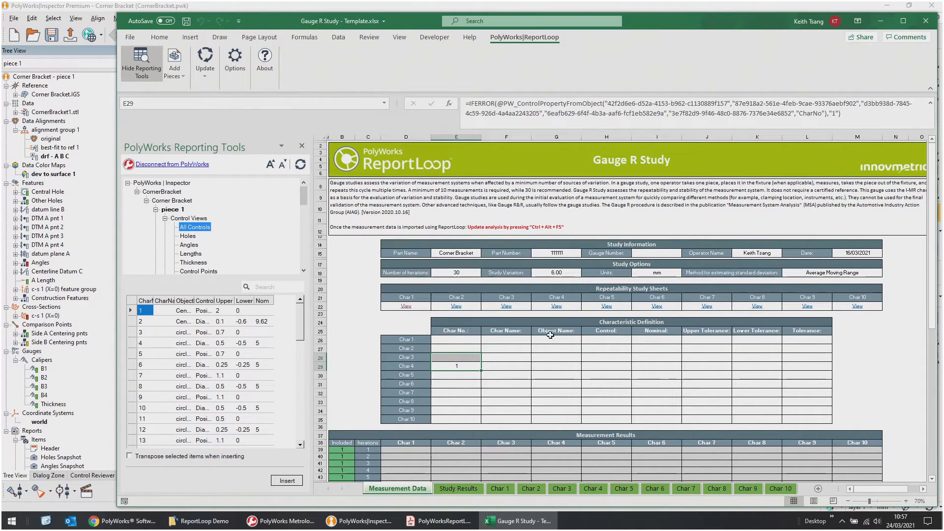
drag(195, 301, 200, 299)
double_click(199, 299)
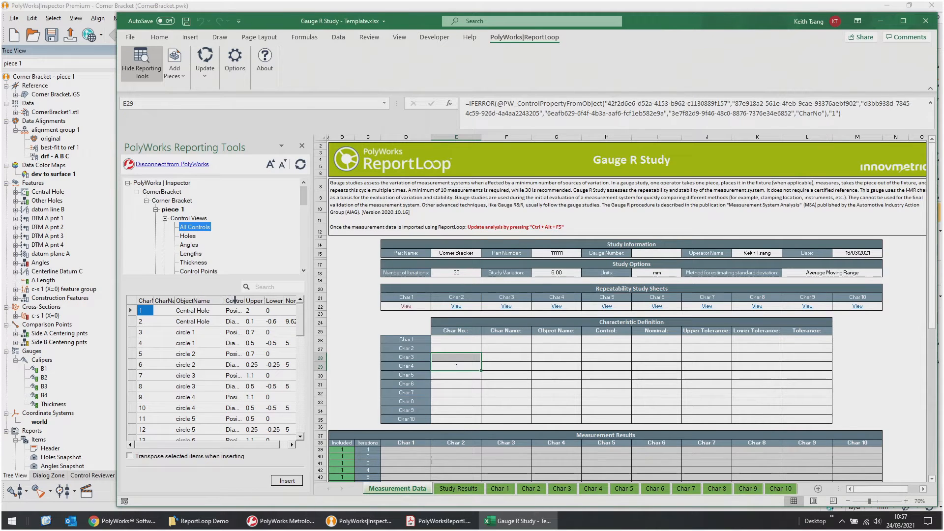
double_click(244, 299)
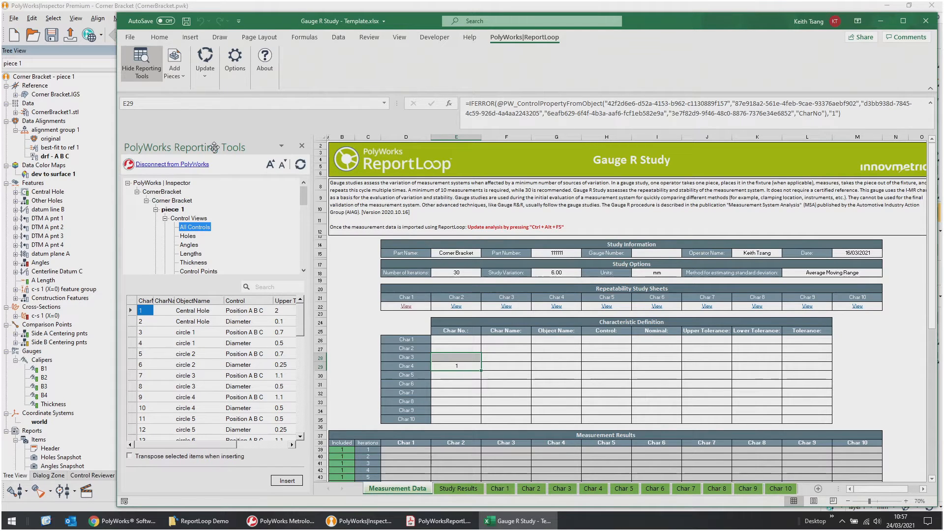
Dock the reporting tools horizontally above the worksheet and widen the Lower Tolerance and Nom columns of the controls list
drag(214, 148, 524, 95)
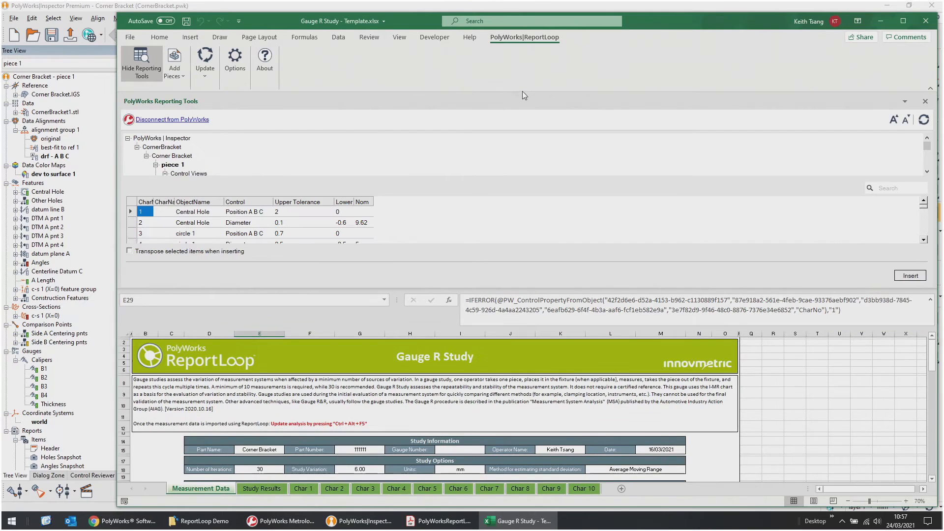
double_click(353, 199)
drag(414, 201, 424, 202)
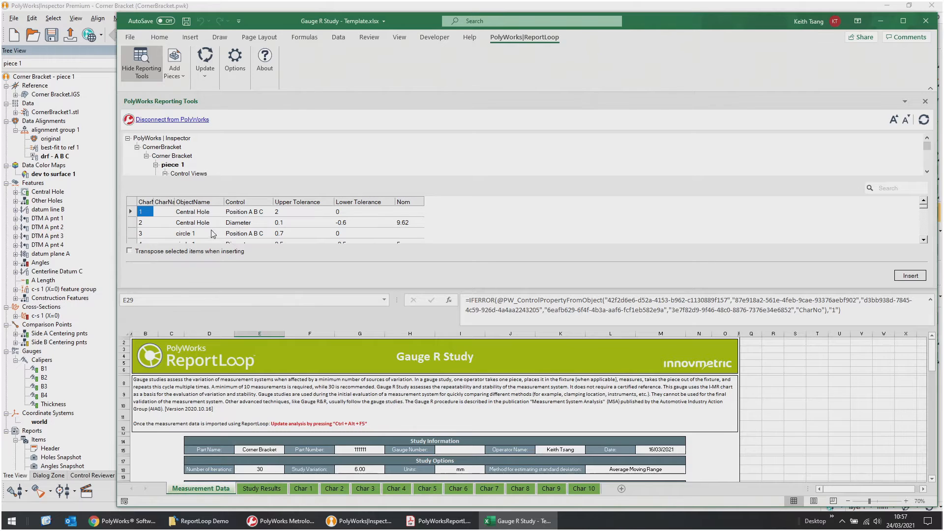
Move the Nom column ahead of Upper Tolerance in the controls list and check the Tolerance formula for Char 1
scroll(400, 413, down, 6)
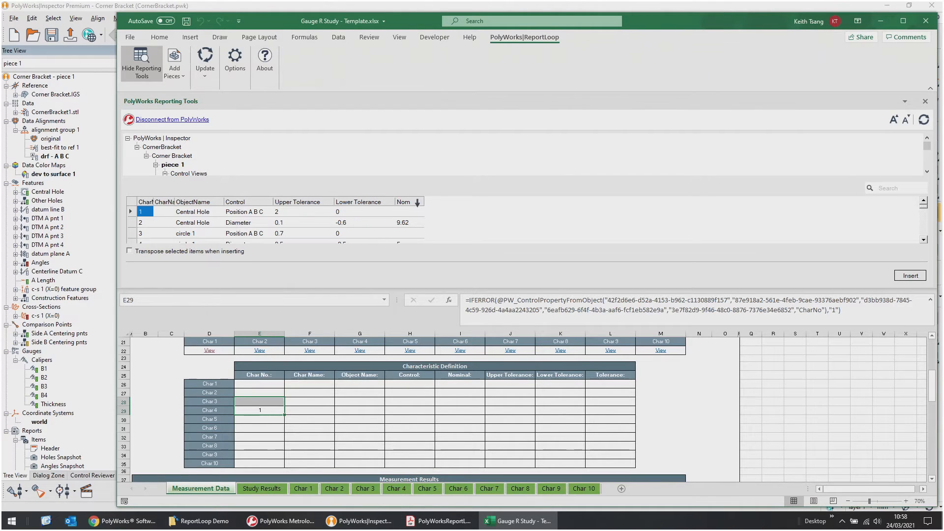
drag(413, 200, 282, 198)
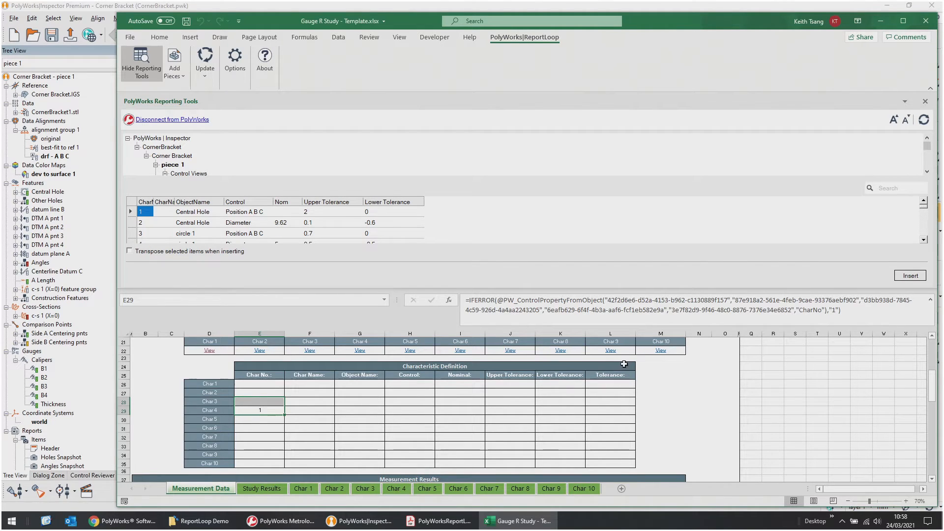
click(609, 385)
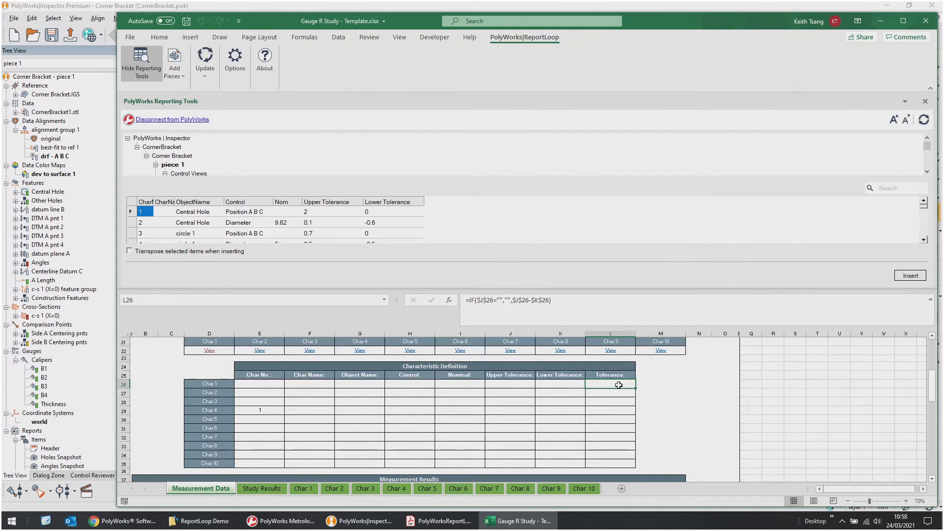
Clear the stray Char No. entry from the Char 4 row and make E26 the insertion cell
click(259, 409)
key(Delete)
click(280, 381)
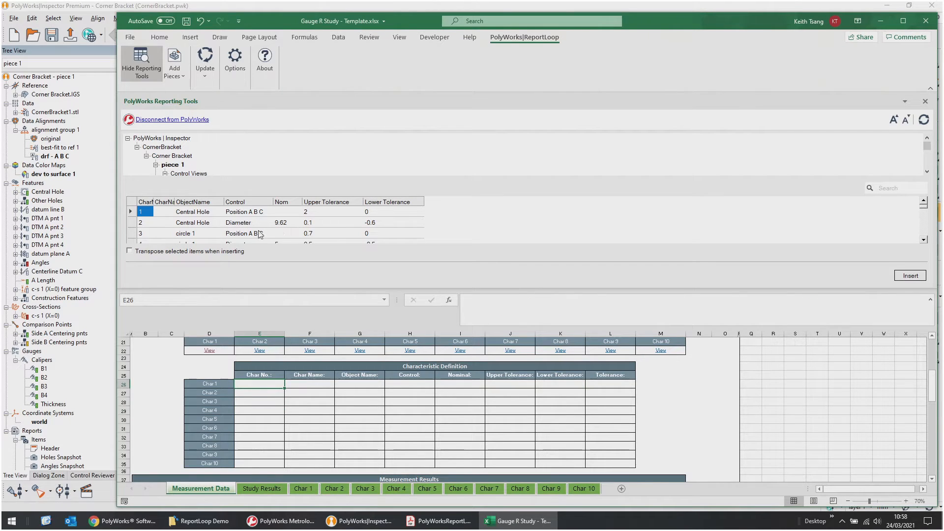
Browse piece 1's controls list to review the available characteristics, then return to its beginning
scroll(205, 229, down, 9)
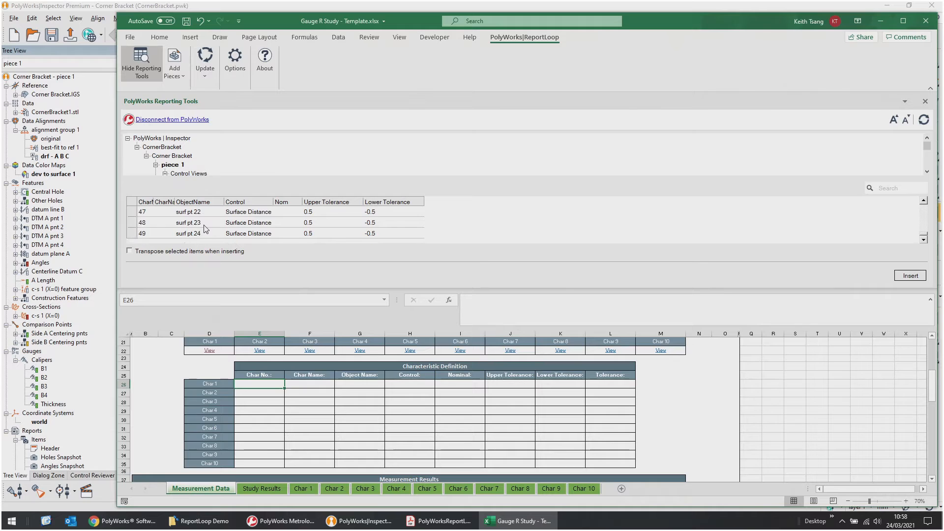
scroll(205, 229, up, 9)
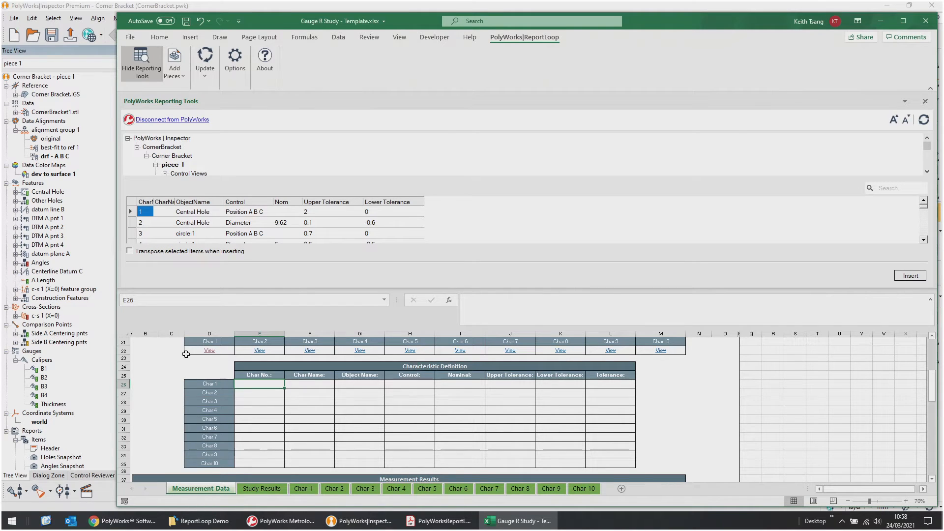
scroll(167, 222, down, 3)
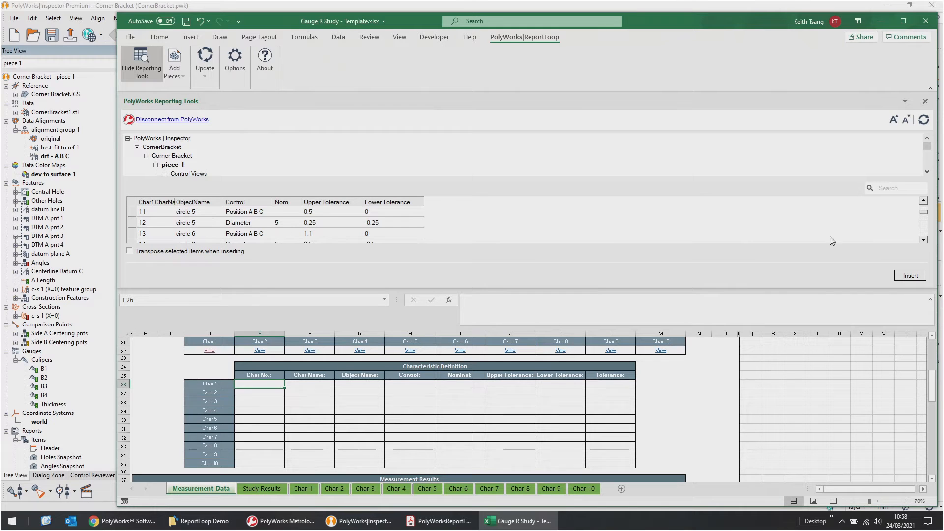
click(924, 201)
click(924, 201)
click(924, 201)
click(925, 201)
click(924, 202)
click(924, 201)
click(924, 202)
click(924, 201)
click(924, 202)
click(924, 202)
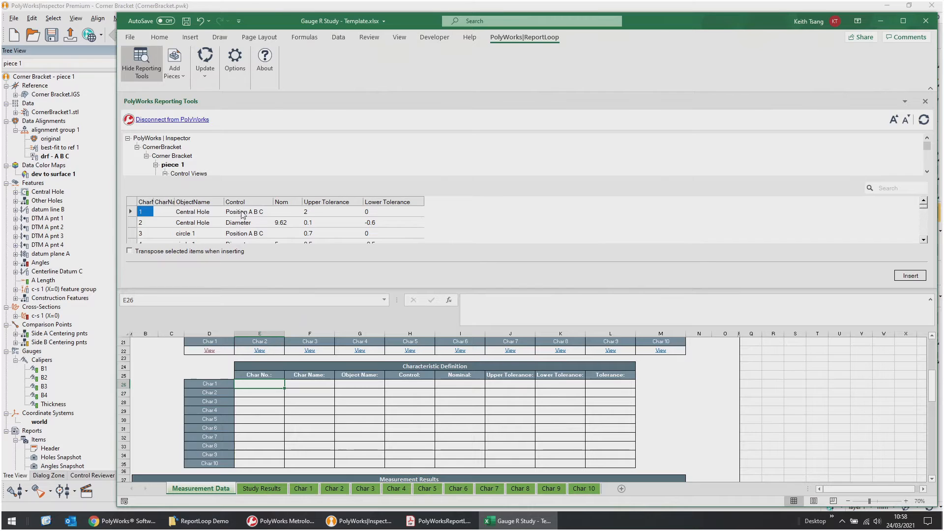
Insert controls 1 to 10 of piece 1 into the Characteristic Definition table, starting at the Char 1 row
click(924, 240)
click(924, 240)
click(925, 240)
click(924, 240)
click(924, 240)
click(924, 240)
click(924, 240)
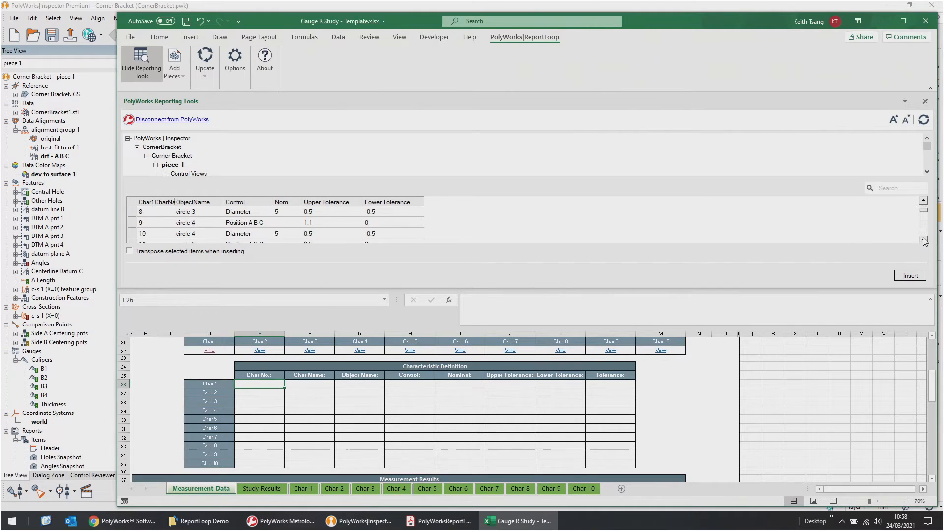
shift+click(399, 238)
click(902, 275)
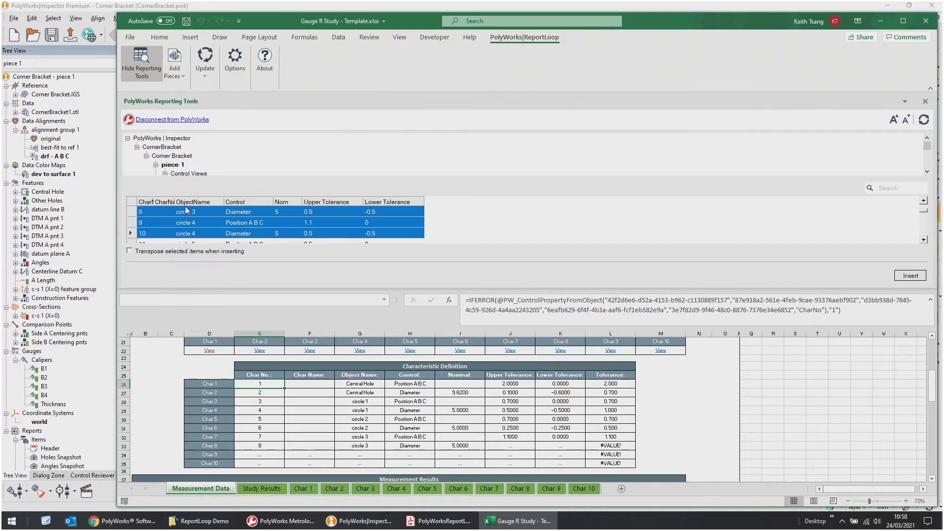
Inspect the Char Name formulas for Char 1 to Char 4 in the Characteristic Definition table
click(311, 383)
click(310, 394)
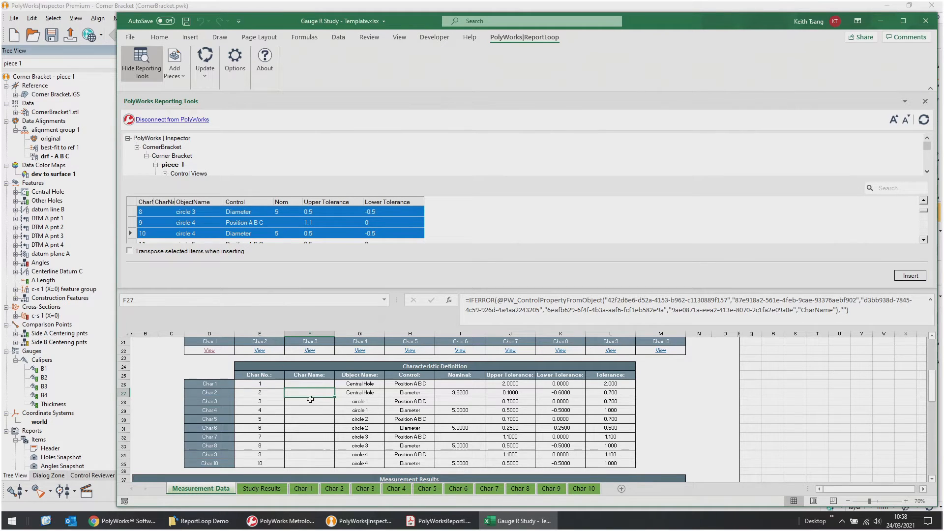
click(310, 402)
click(309, 411)
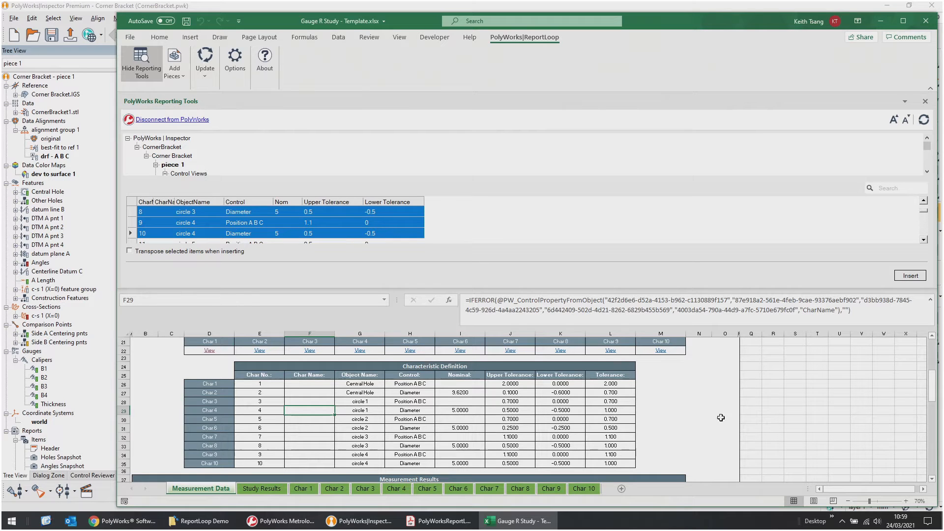
Dock the reporting tools vertically beside the worksheet and select Char 1's iteration 1 cell, D39, in Measurement Results
scroll(775, 405, down, 3)
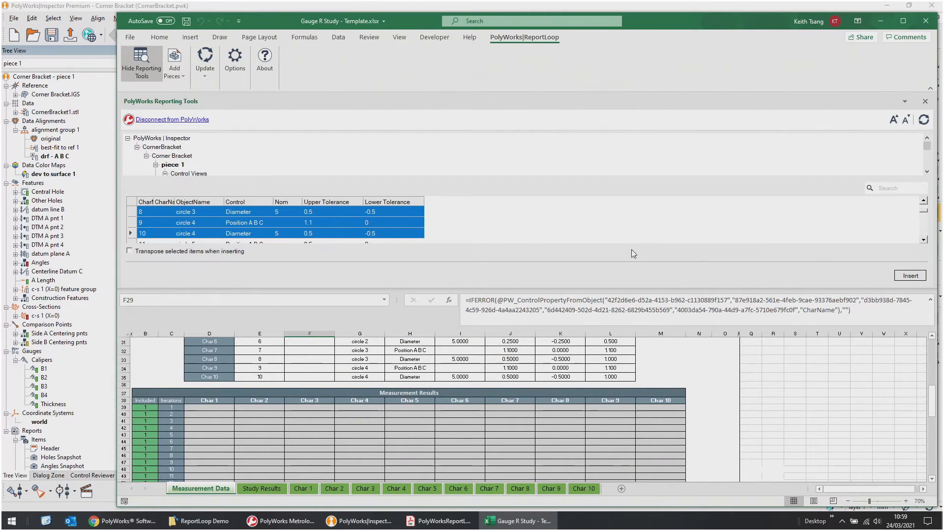
drag(595, 100, 130, 293)
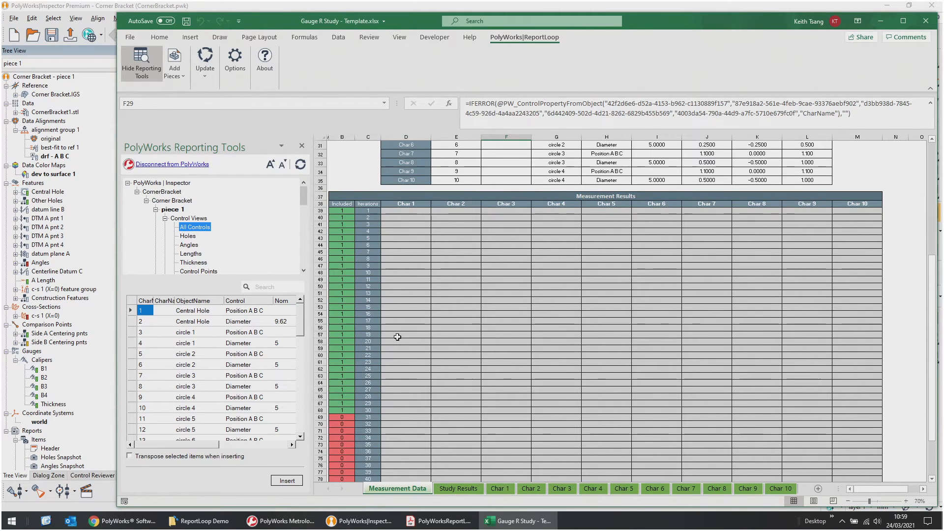
scroll(394, 337, up, 3)
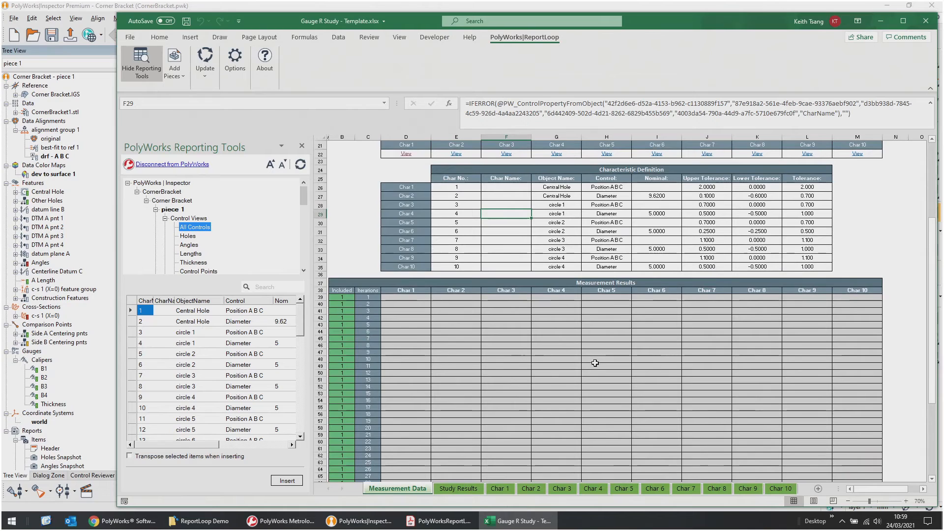
click(398, 297)
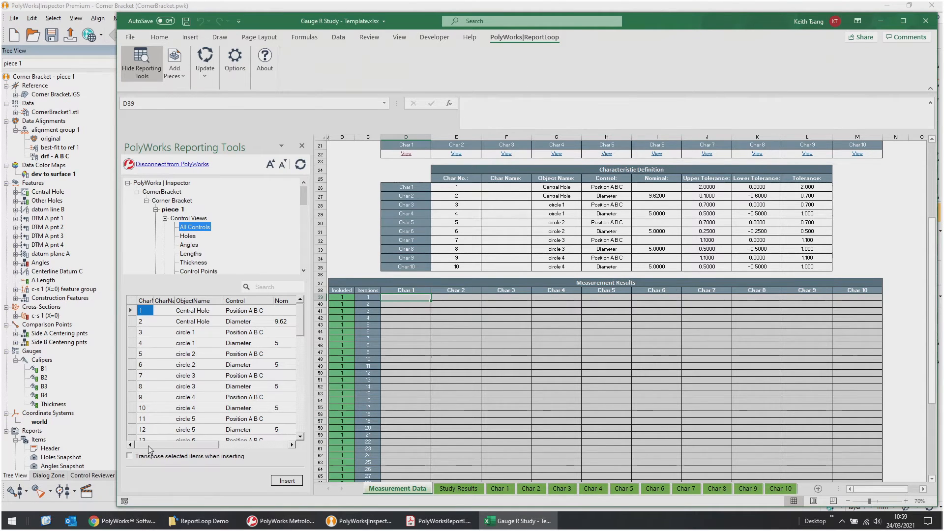
Add the Meas column to piece 1's controls list
right_click(188, 297)
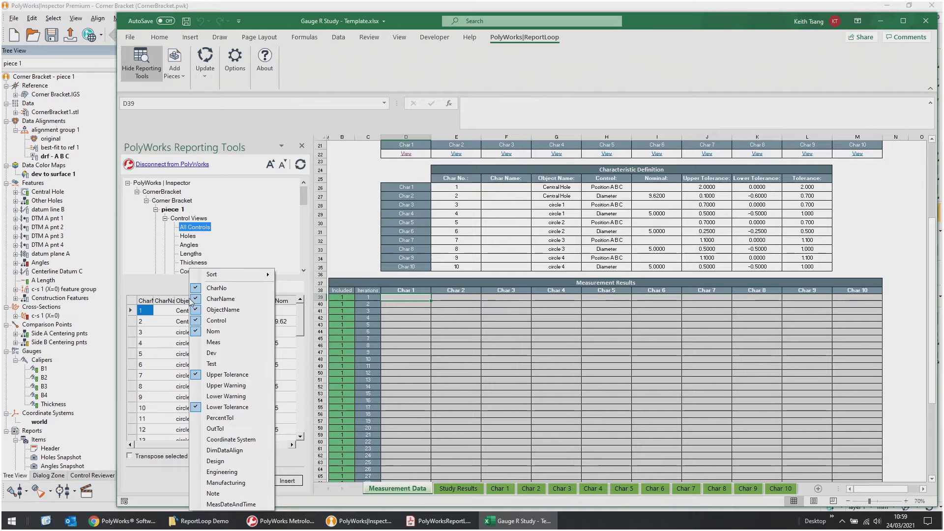
click(222, 342)
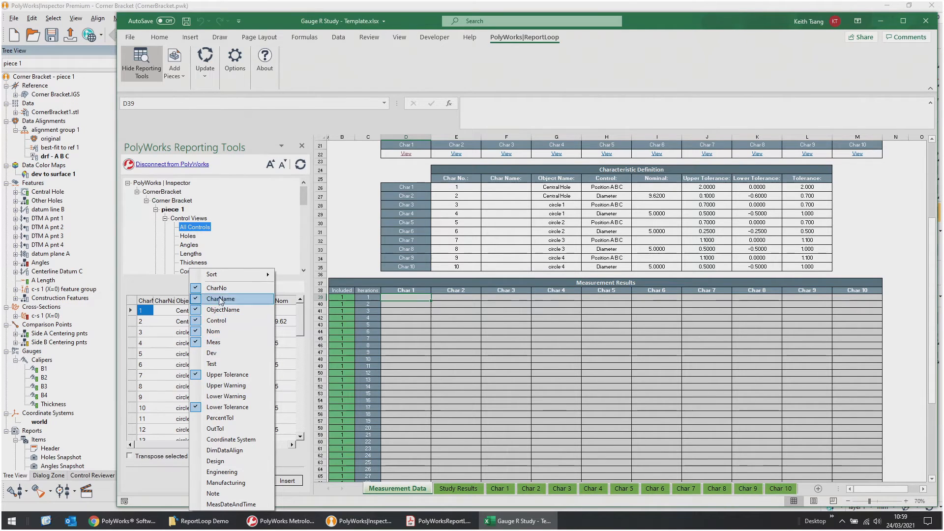
mouse_move(222, 276)
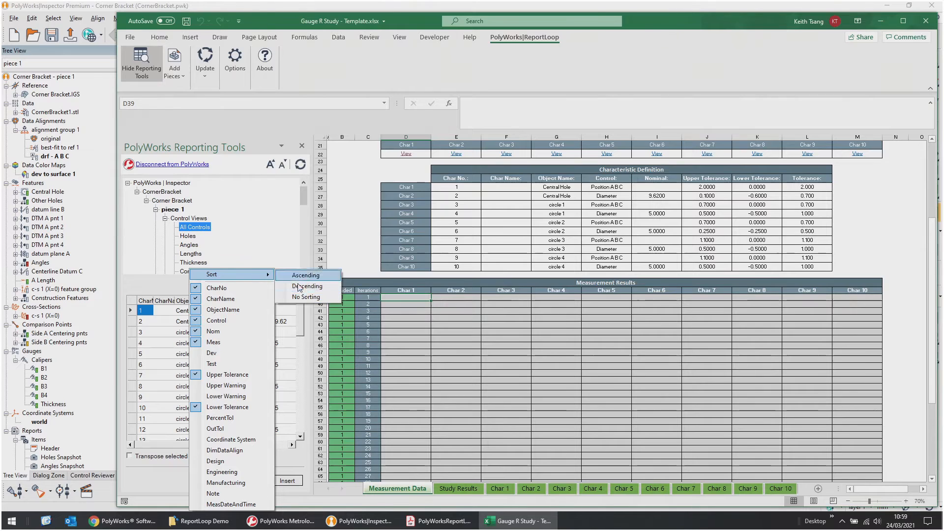
click(187, 313)
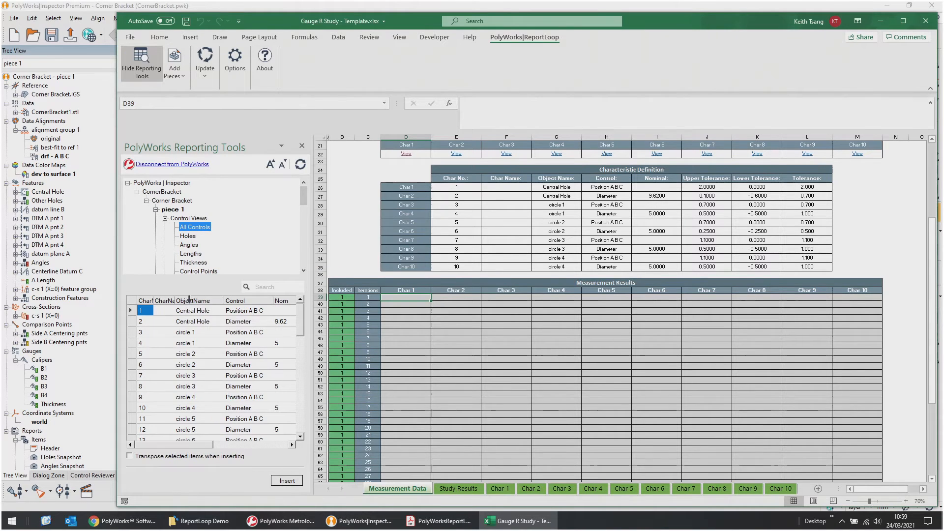
click(189, 298)
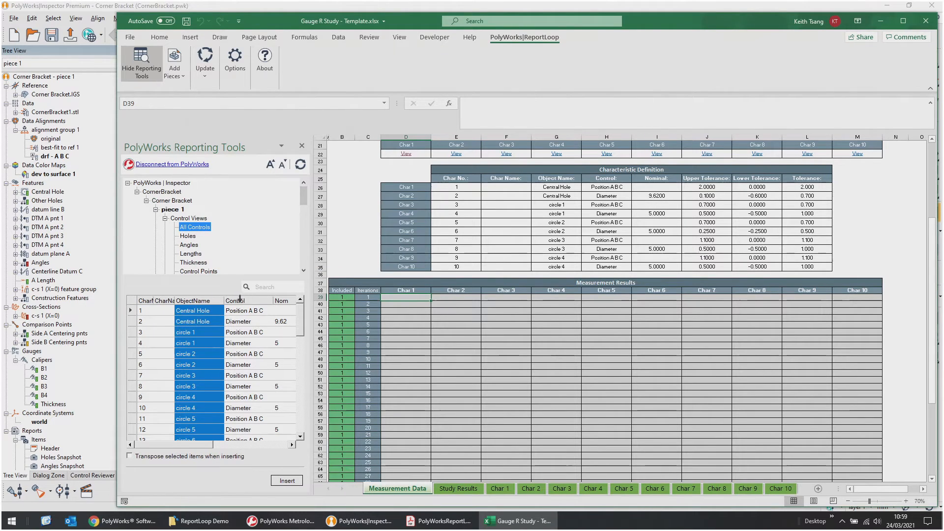
Insert the Meas values of controls 1 to 10, transposed, across the iteration 1 row of Measurement Results from D39
drag(200, 448, 286, 449)
click(282, 312)
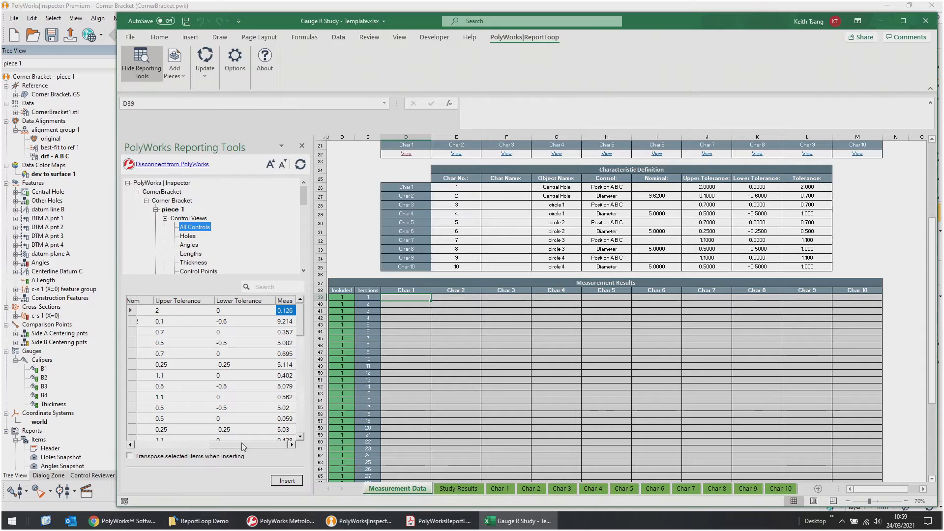
drag(243, 443, 164, 448)
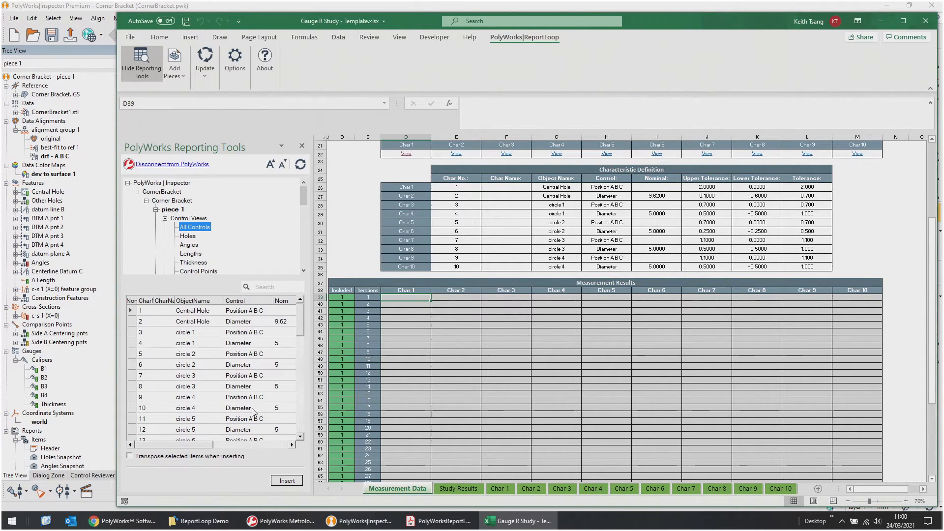
drag(182, 445, 283, 445)
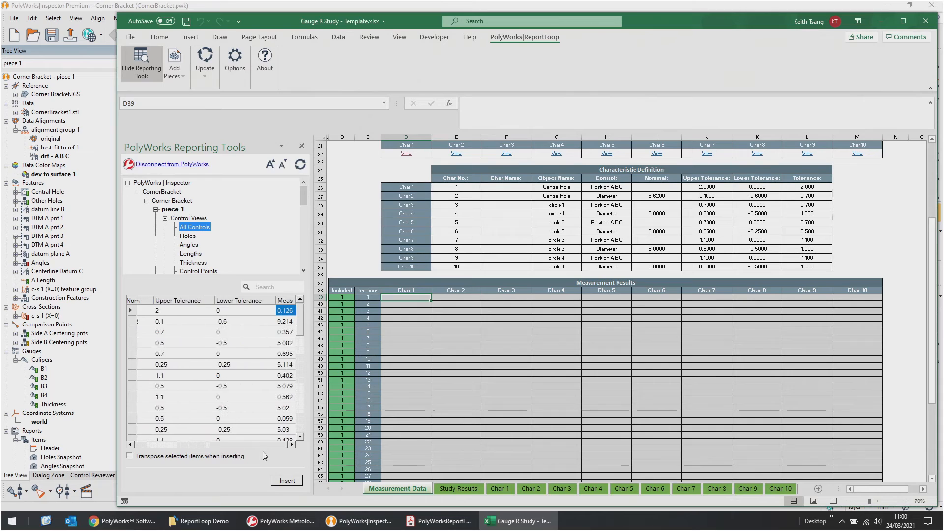
shift+click(285, 408)
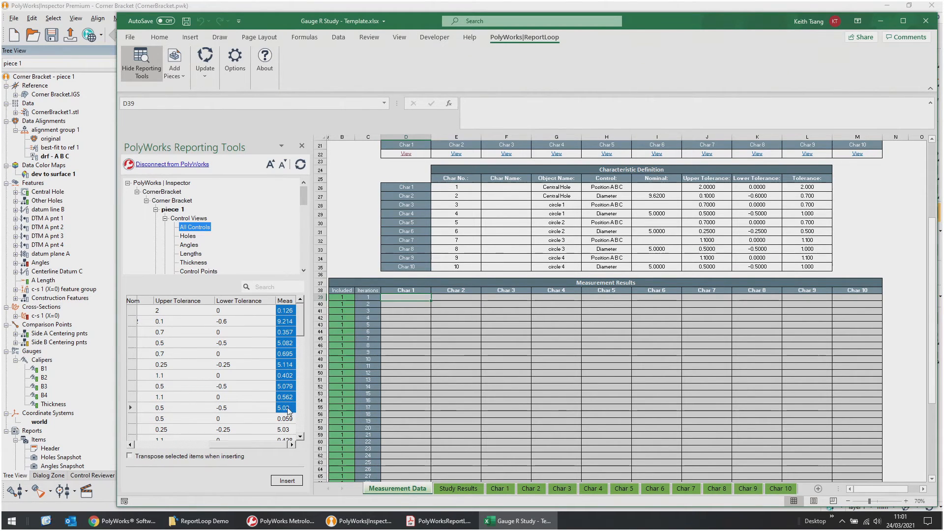
click(199, 458)
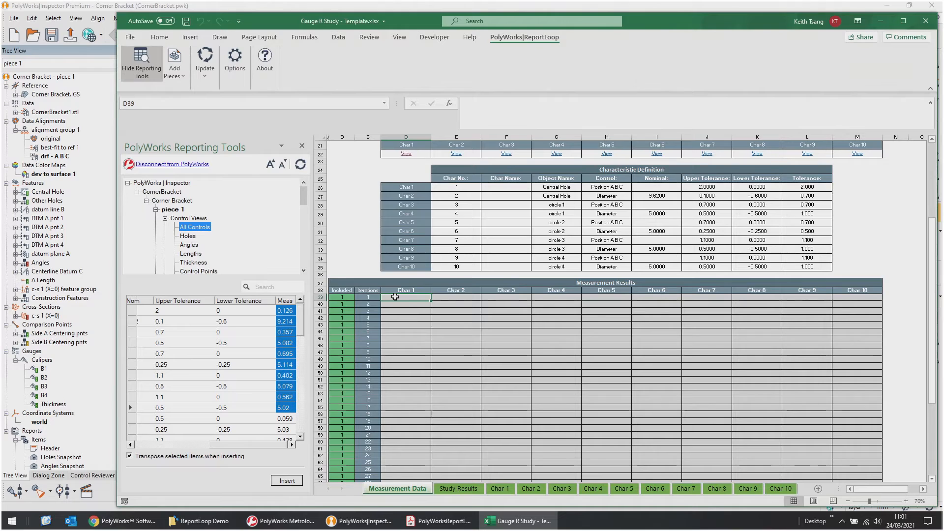
click(281, 481)
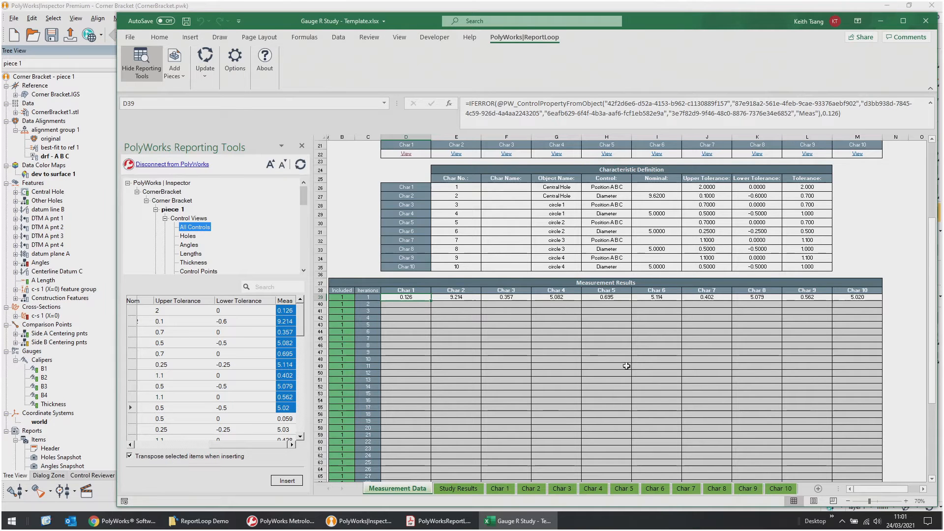
Open the Add Pieces dialog for specific cells with the iteration 1 results D39:M39 as source, keeping the results table in view
scroll(678, 358, up, 3)
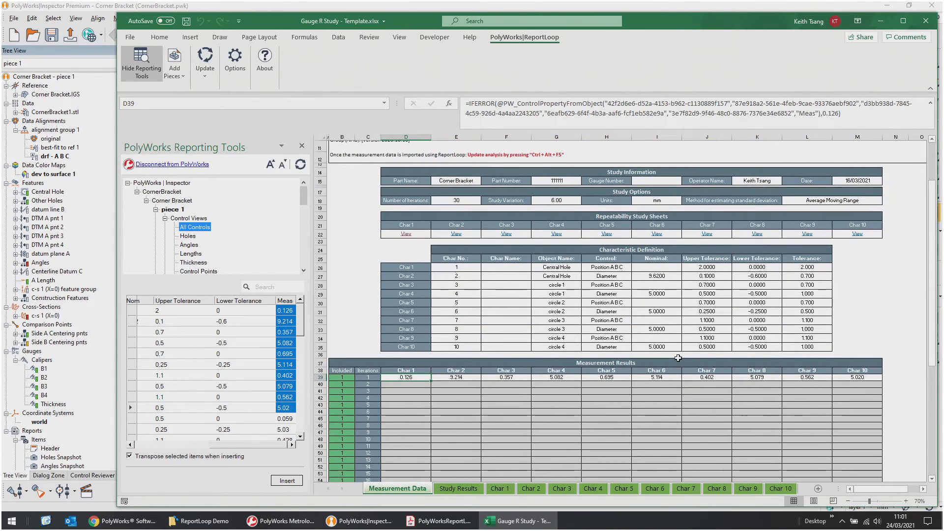
scroll(680, 360, down, 3)
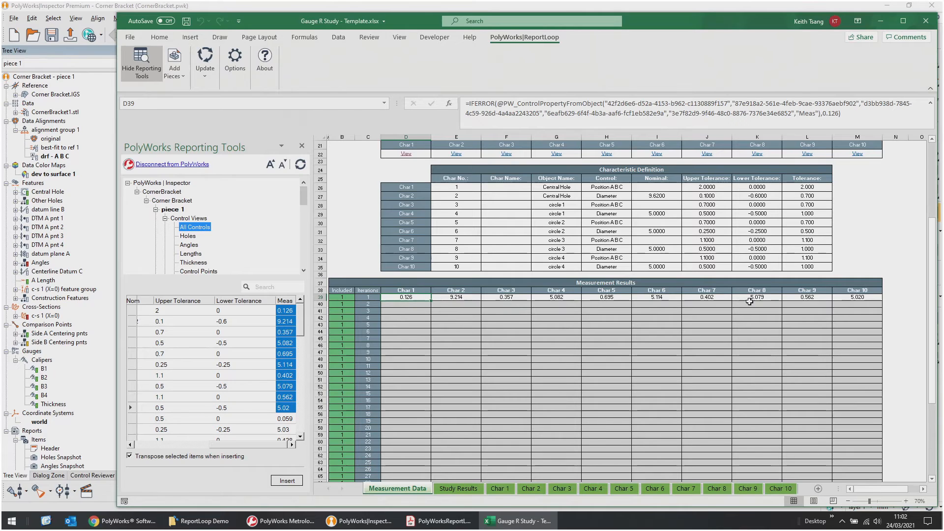
shift+click(853, 297)
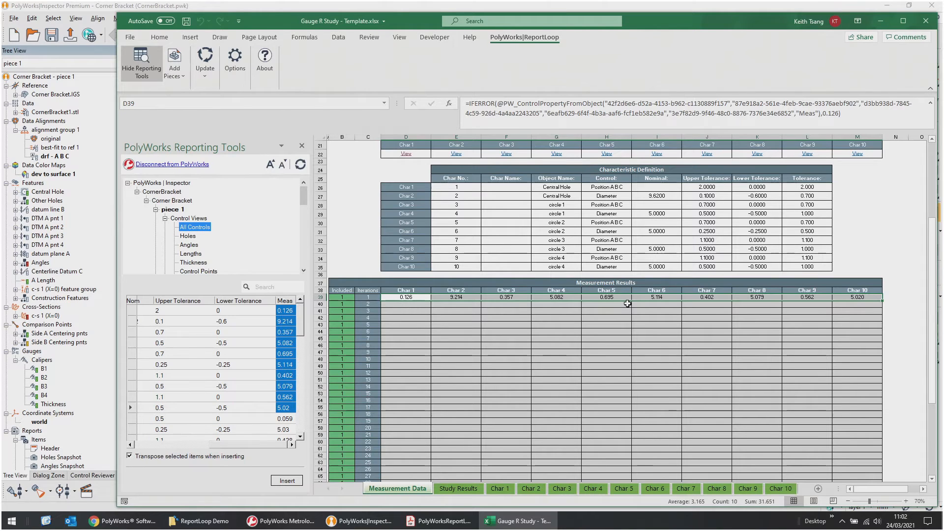
click(180, 74)
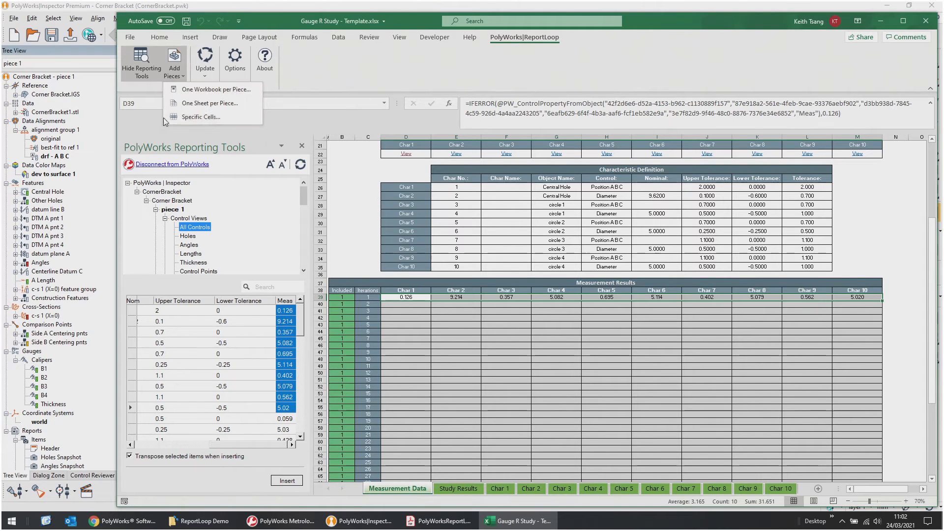
click(219, 117)
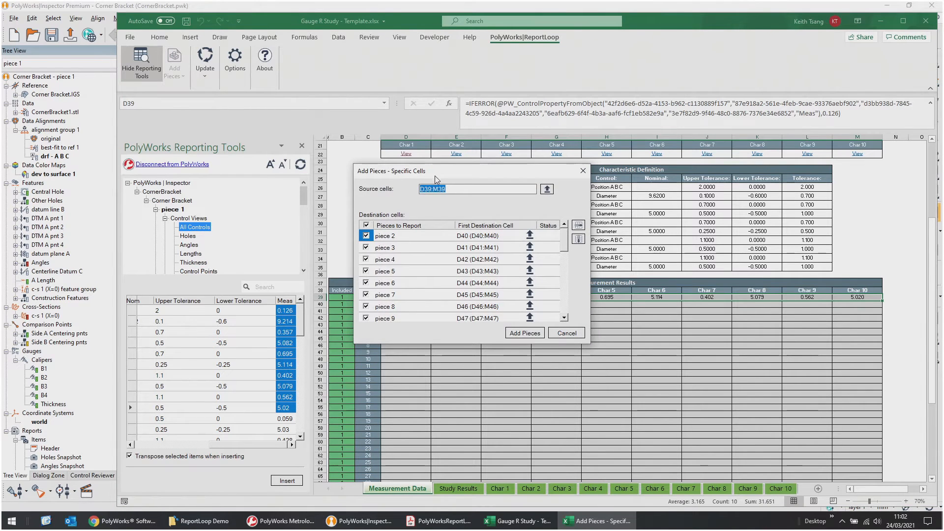
drag(454, 177, 520, 86)
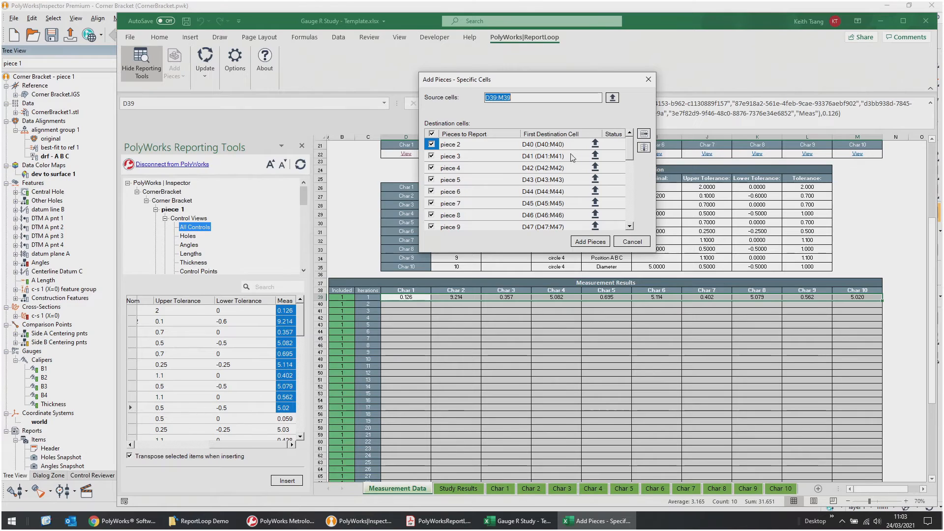
Report only pieces 2 to 10 into destination rows D40:M40 through D48:M48 of Measurement Results and close the dialog
click(432, 134)
click(432, 144)
click(432, 156)
click(432, 167)
click(432, 180)
click(432, 192)
click(432, 204)
click(432, 215)
click(432, 226)
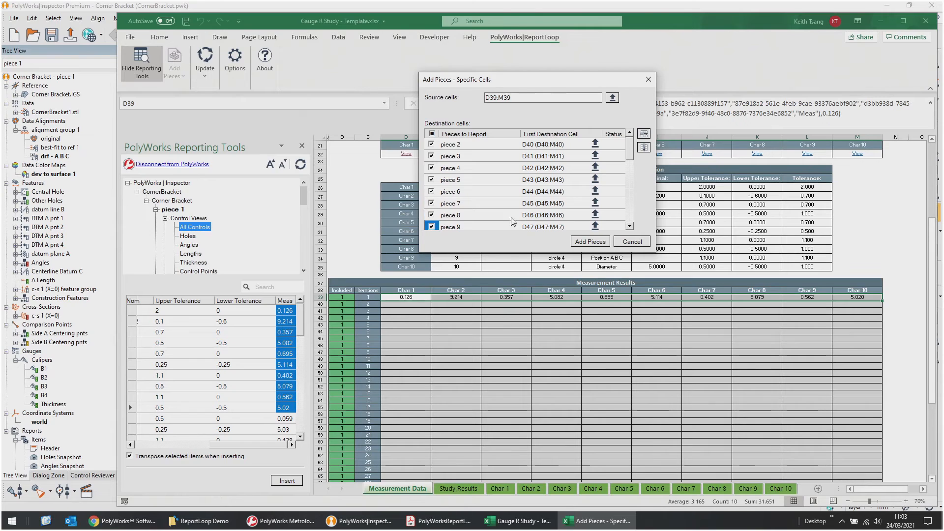
click(432, 226)
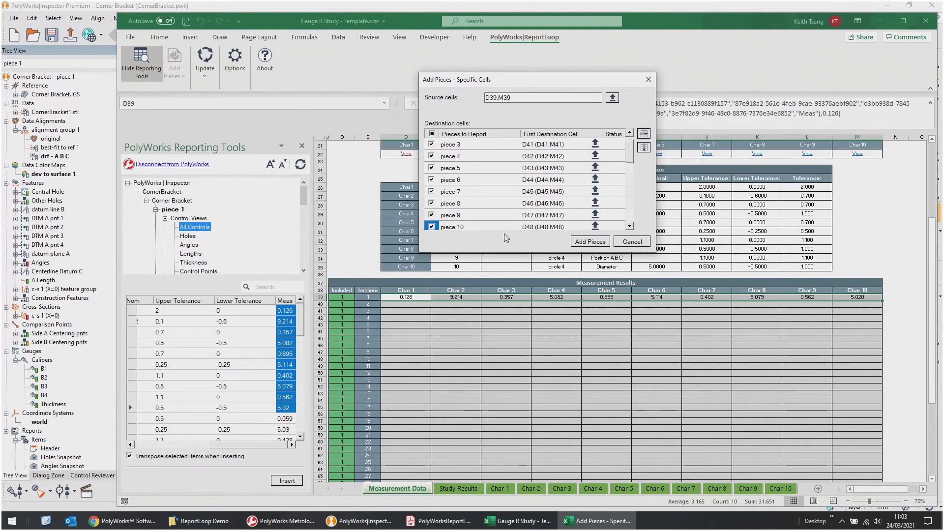
click(591, 242)
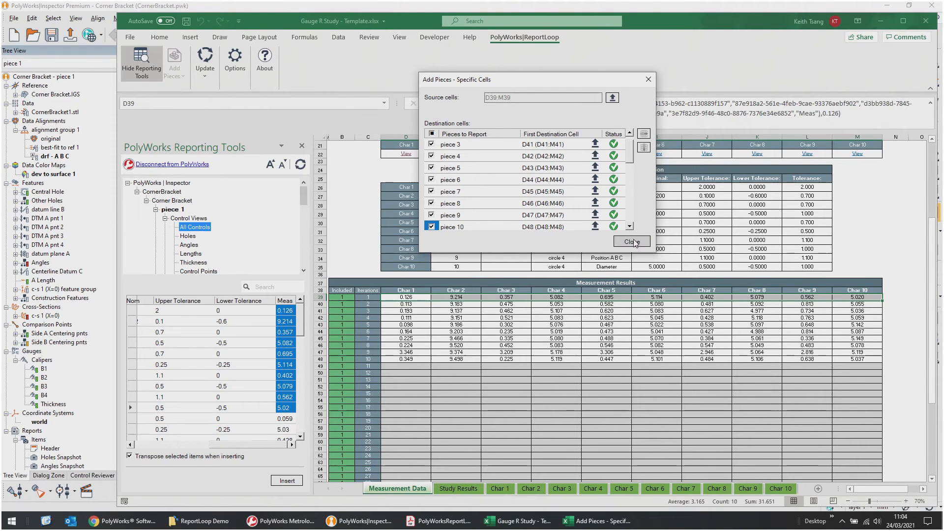
click(632, 242)
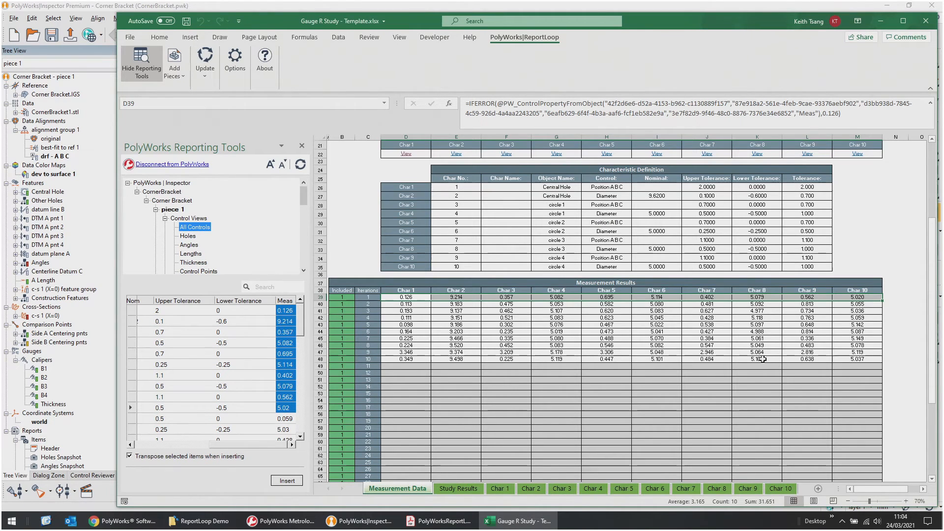
Show the full Study Results sheet at 70% zoom and update the Gauge R analysis
click(458, 488)
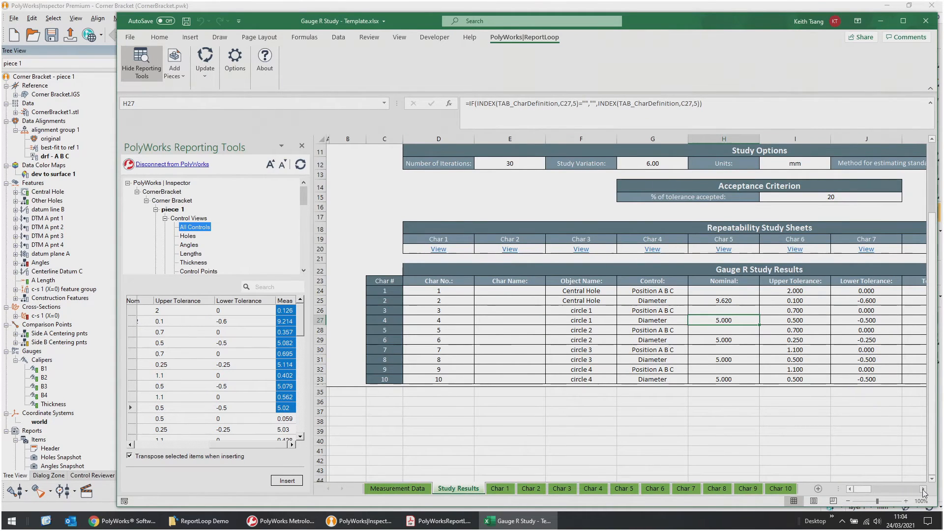
scroll(914, 494, right, 3)
scroll(809, 409, up, 3)
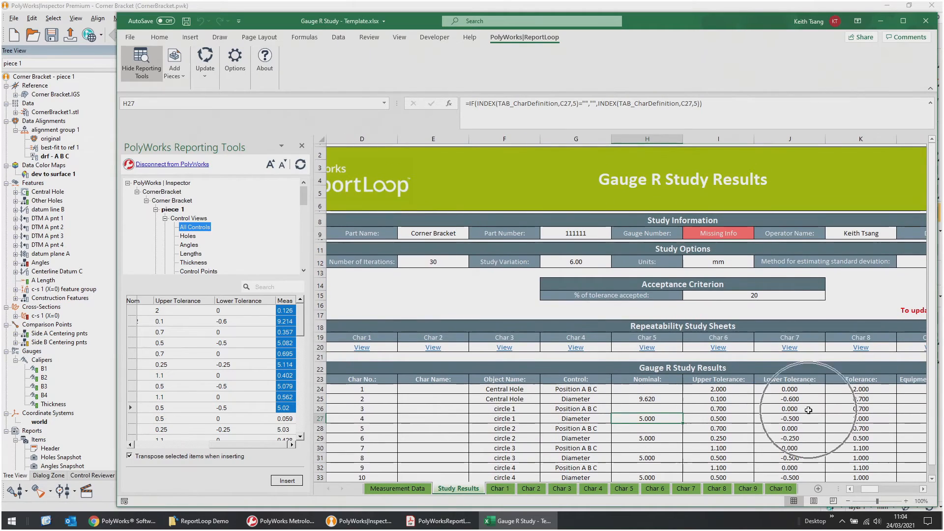
ctrl+scroll(711, 364, down, 1)
ctrl+scroll(712, 364, down, 2)
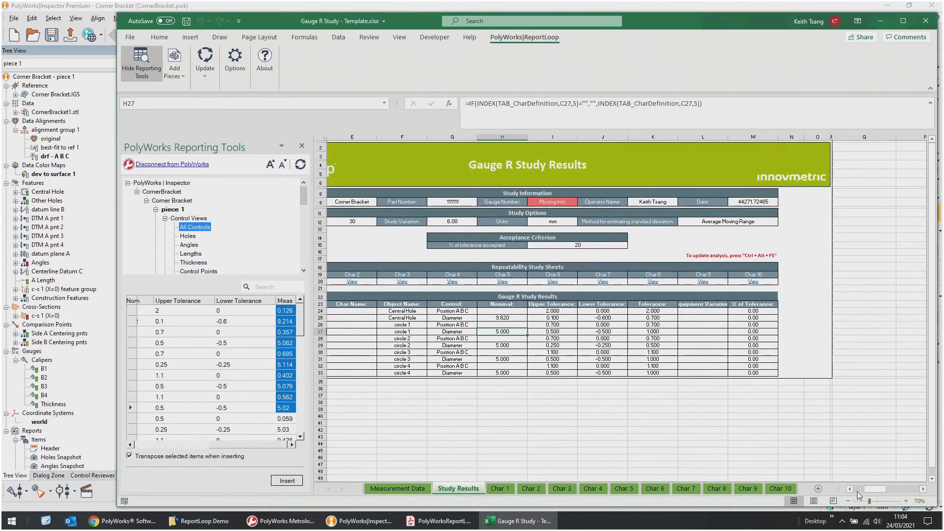
scroll(859, 494, left, 3)
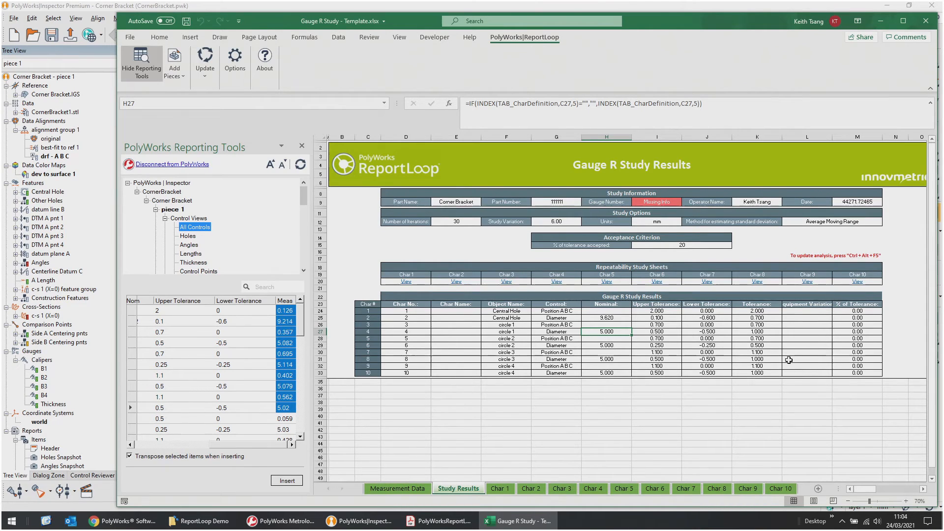
key(ctrl+alt+F5)
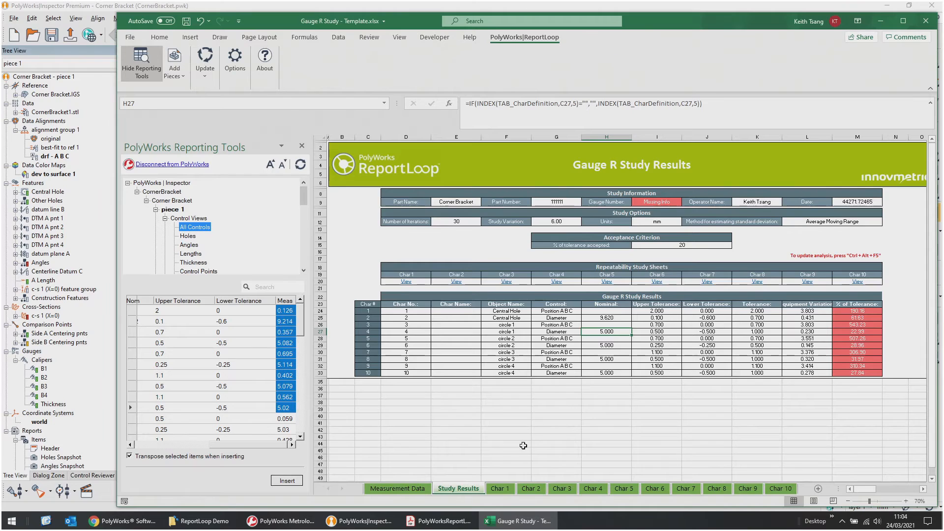
Review the Char 1 sheet's I-MR charts and repeatability results, and open the Char 2 study sheet
click(505, 488)
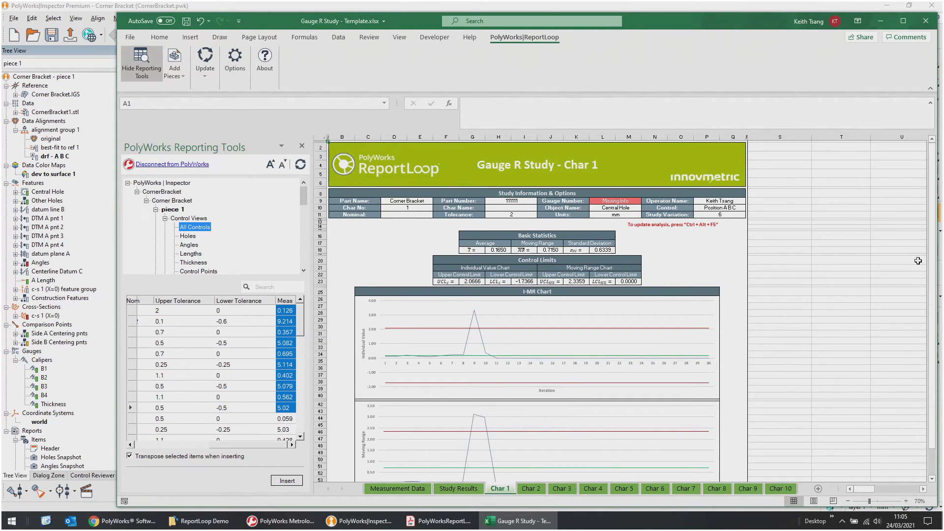
scroll(917, 260, down, 4)
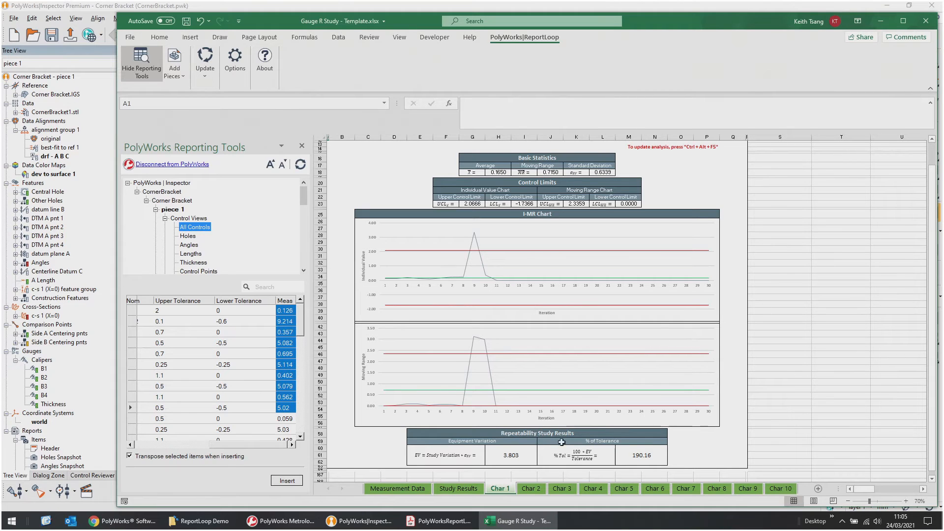
click(533, 490)
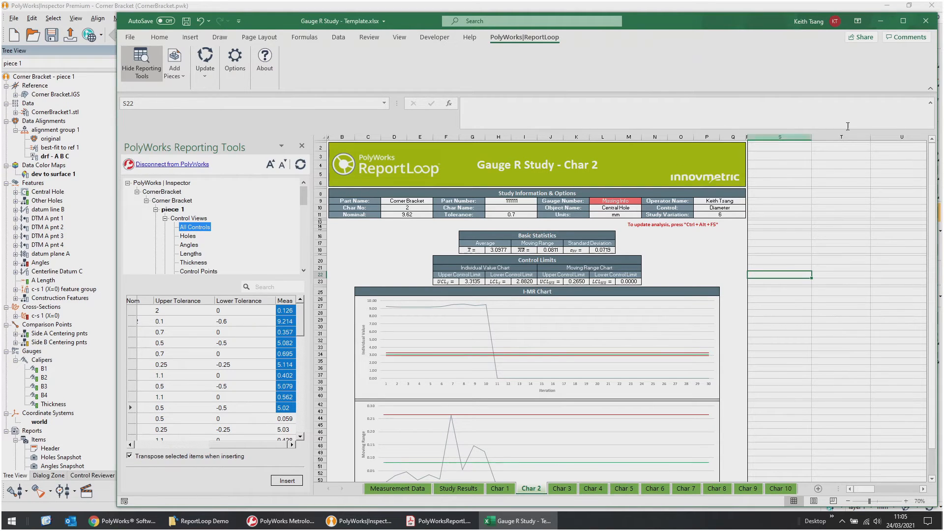
Close the template workbook without saving and open Gauge R Study - Corner Bracket.xlsx at its Measurement Results table
click(926, 21)
click(492, 294)
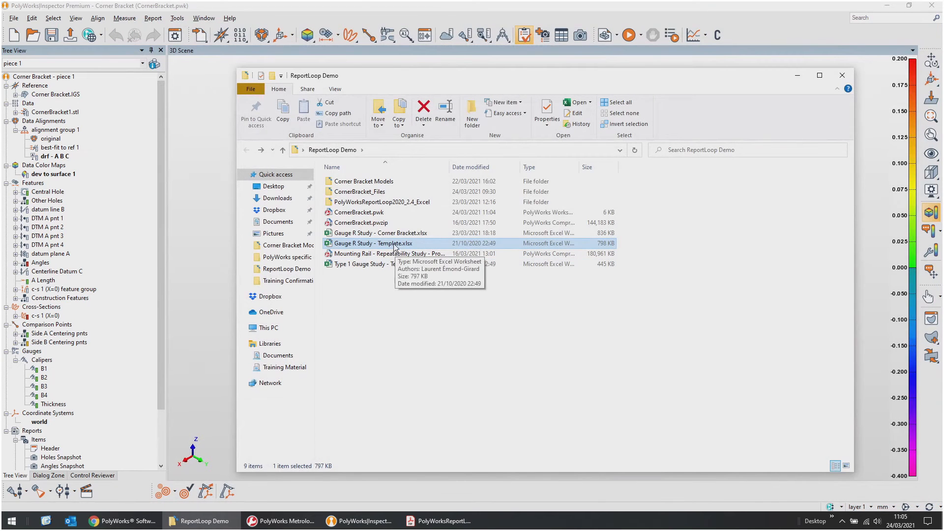
click(395, 235)
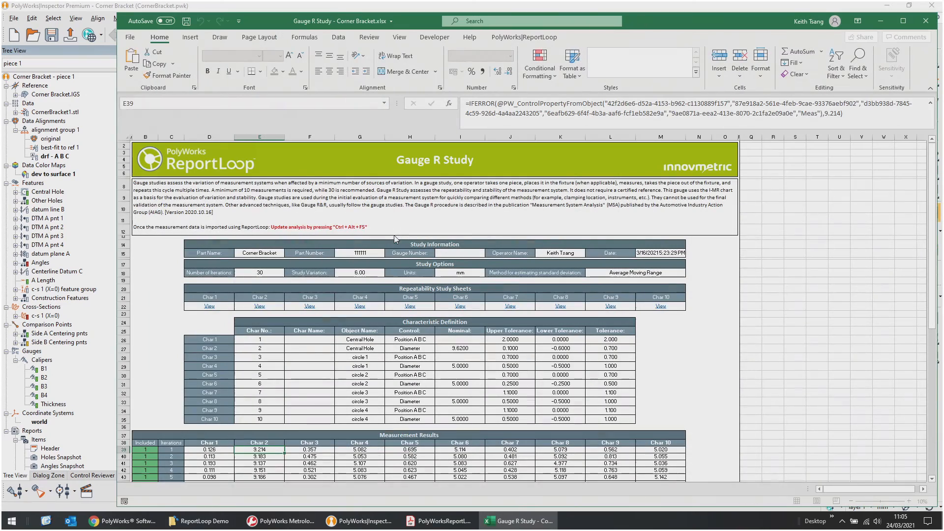
scroll(456, 354, down, 10)
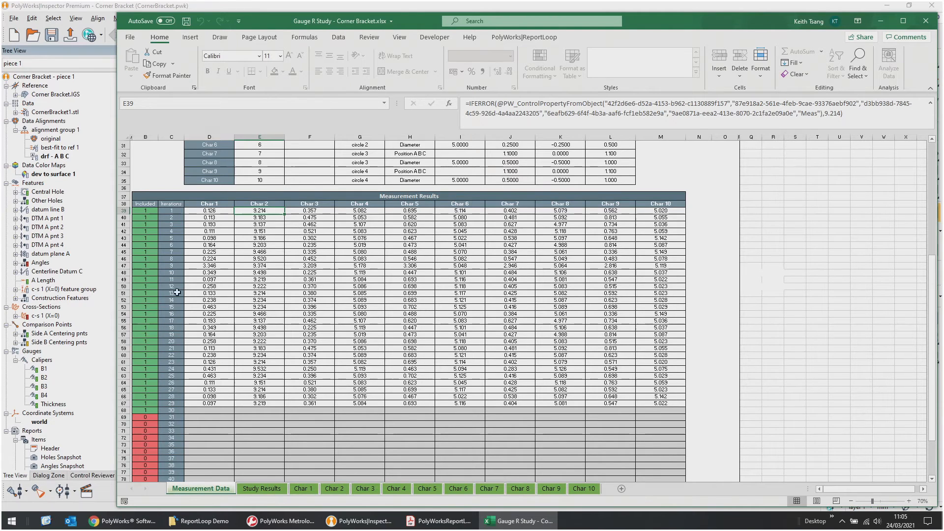
Compare the full piece list in PolyWorks|Inspector with the iterations filled in the Corner Bracket workbook's Measurement Results
click(96, 100)
click(142, 63)
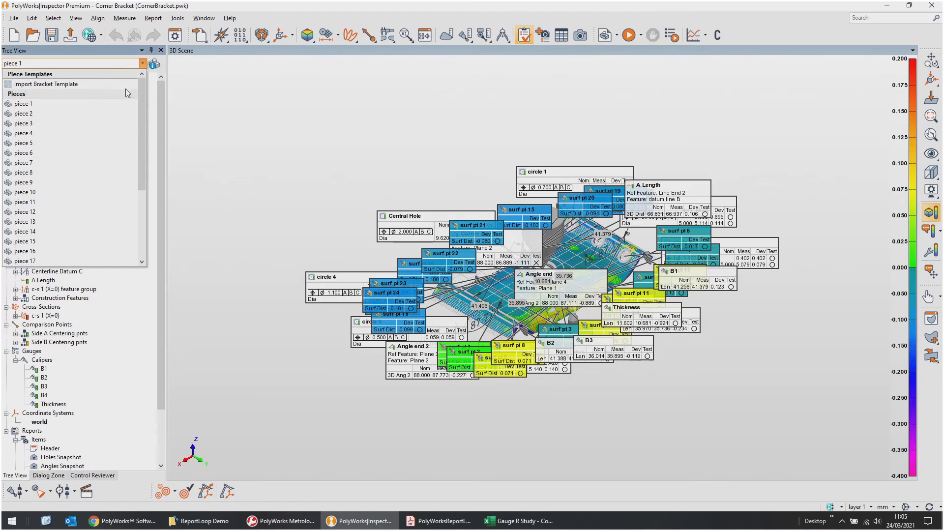
drag(142, 121, 142, 203)
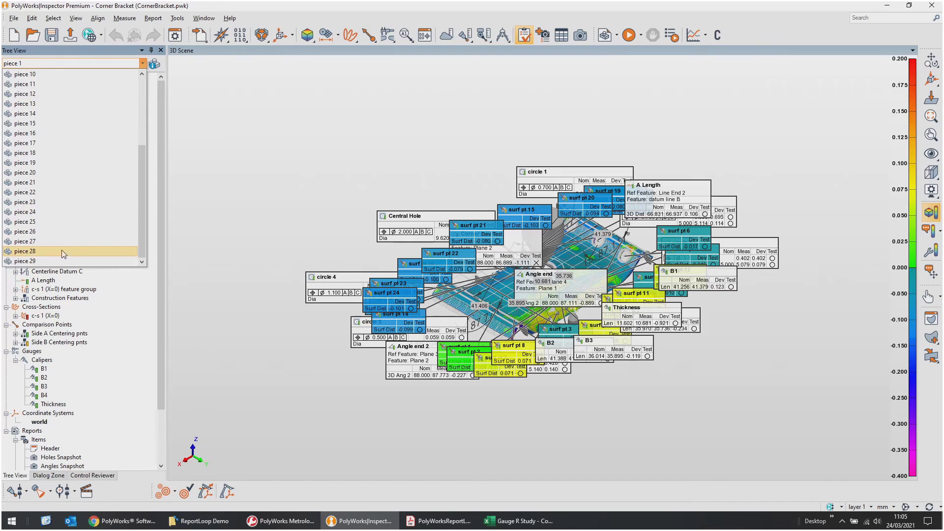
click(125, 294)
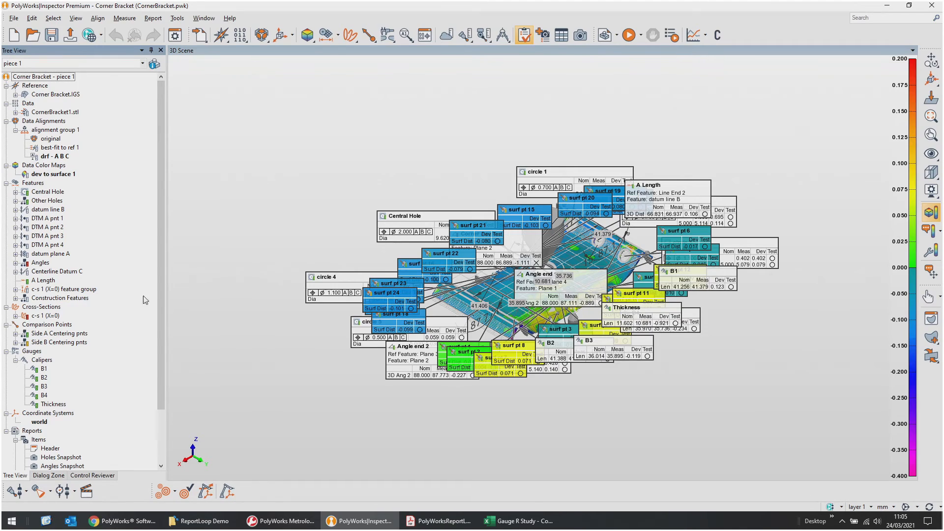
click(495, 519)
scroll(394, 320, up, 10)
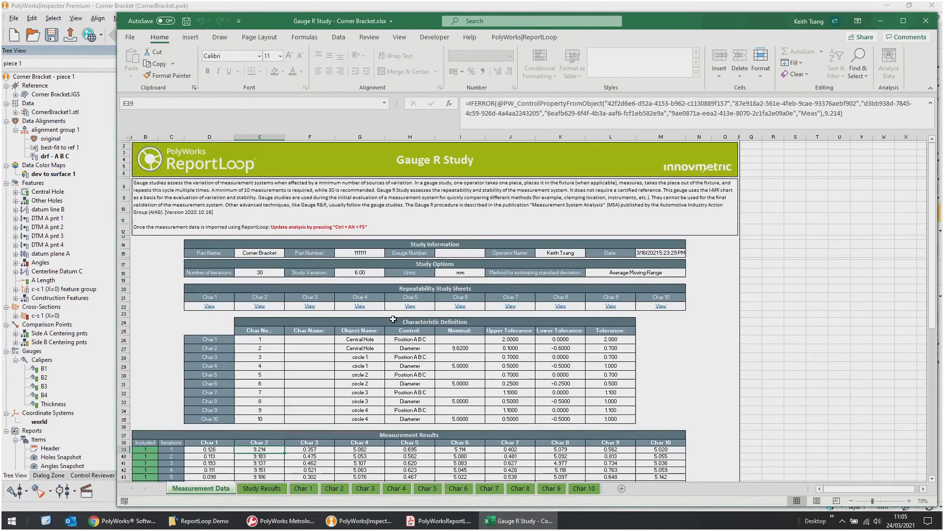
scroll(392, 319, down, 3)
scroll(393, 319, down, 8)
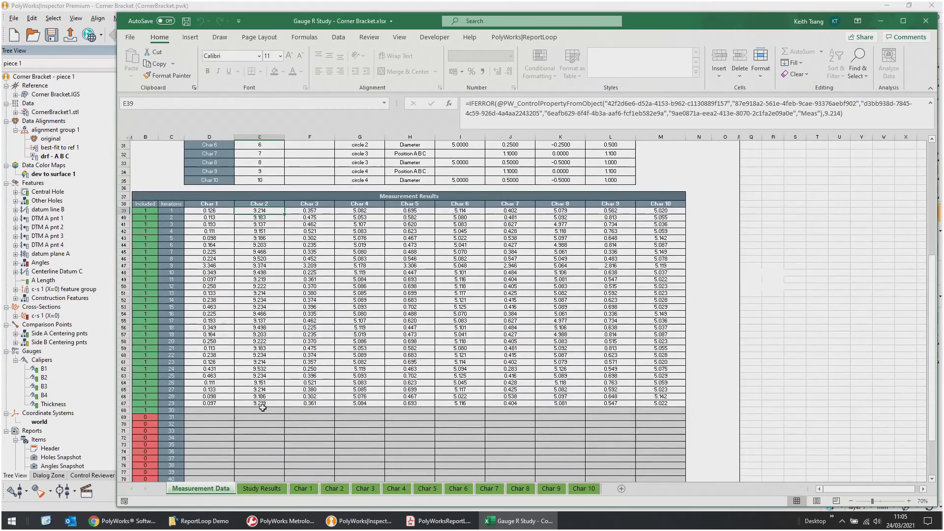
In PolyWorks|Inspector, create piece 30 linked to the Import Bracket Template, launching Play Inspection with the autogenerated sequence
click(162, 6)
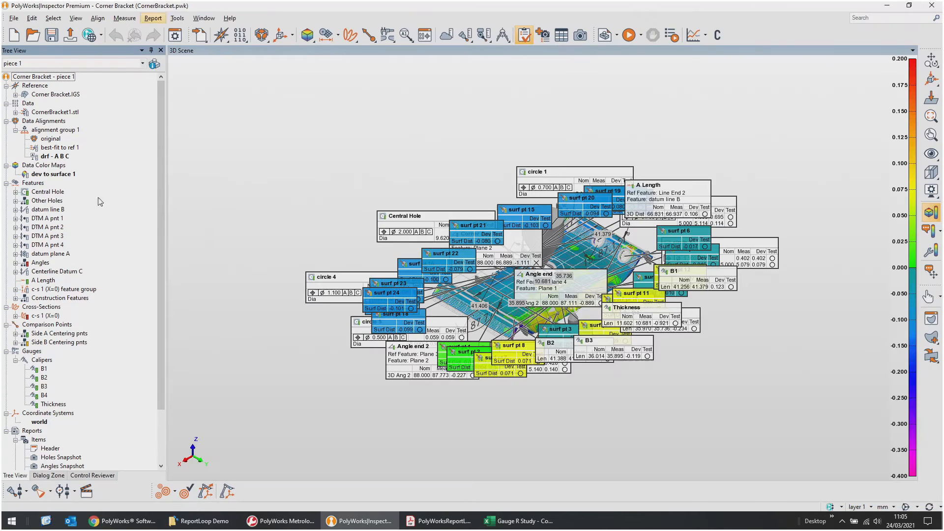
click(604, 35)
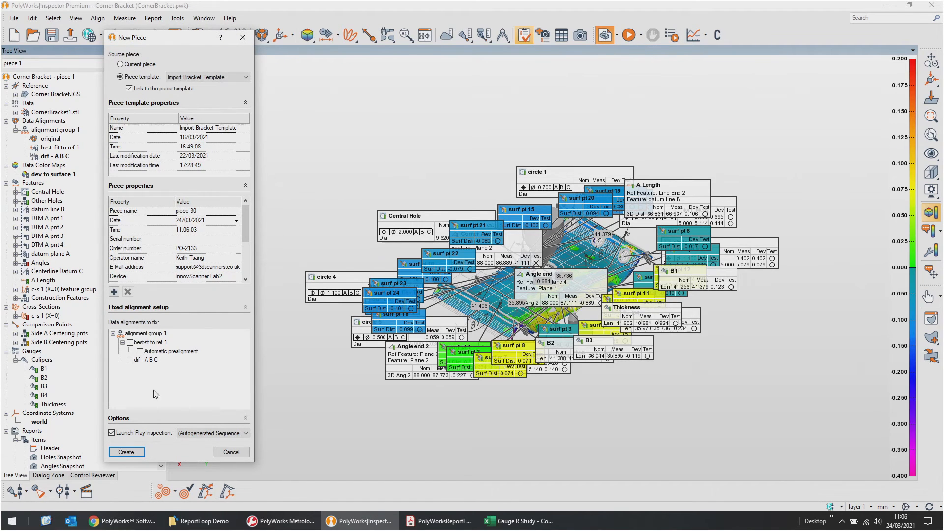
click(129, 451)
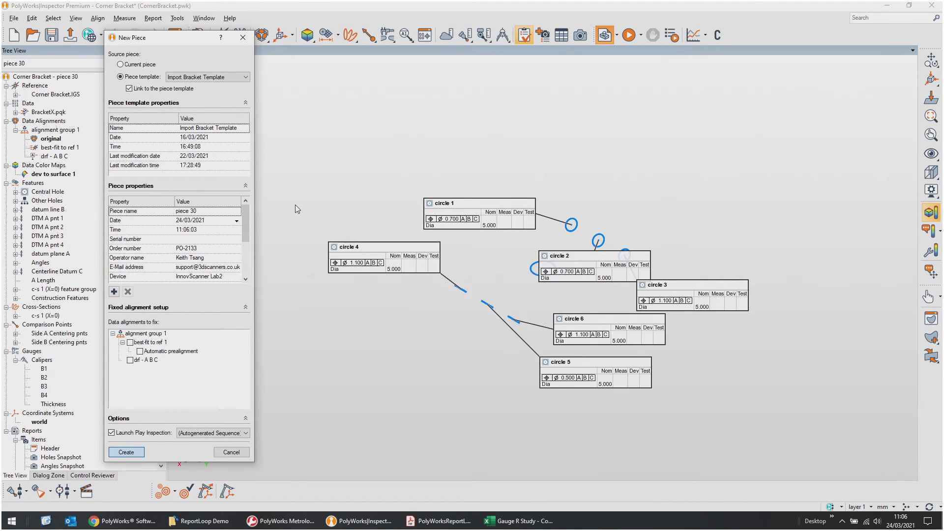
key(Return)
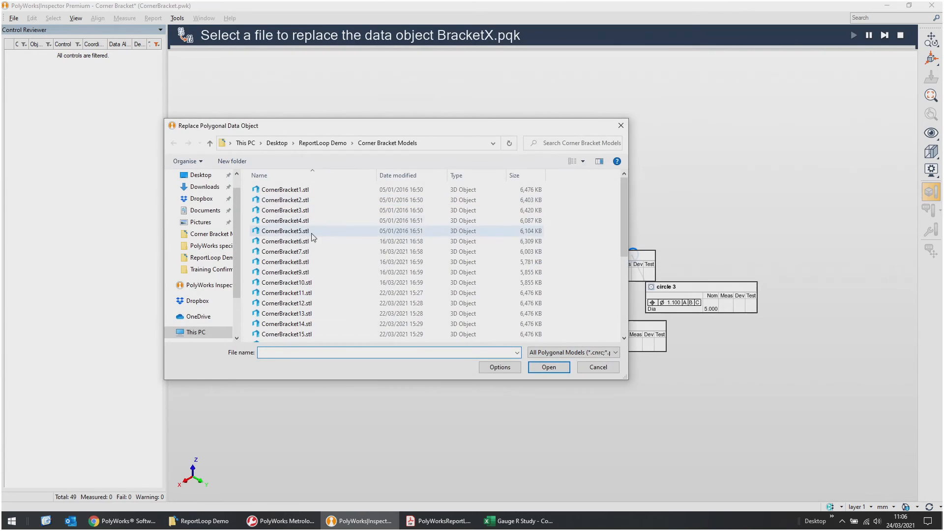
Replace the BracketX.pqk data object with CornerBracket30.stl in millimetres, applying the active alignment, and complete the inspection
scroll(308, 233, down, 5)
click(301, 337)
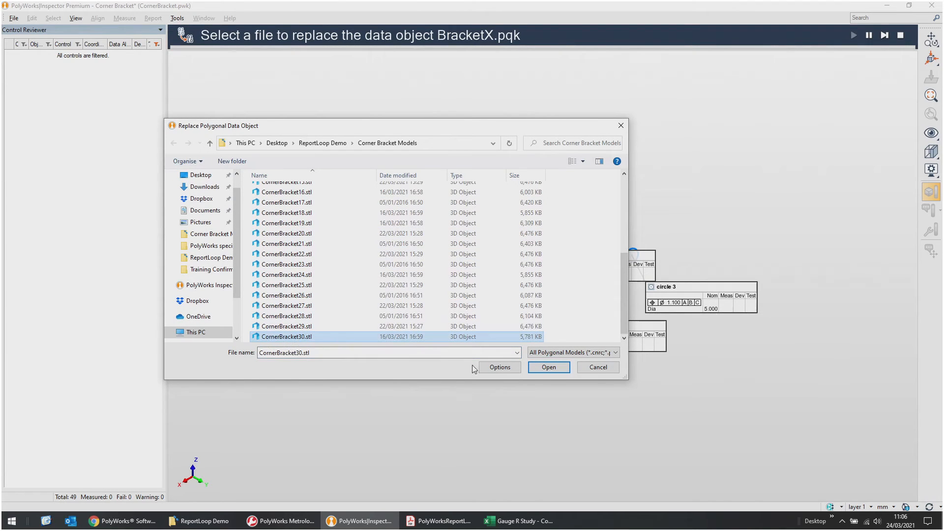
click(549, 367)
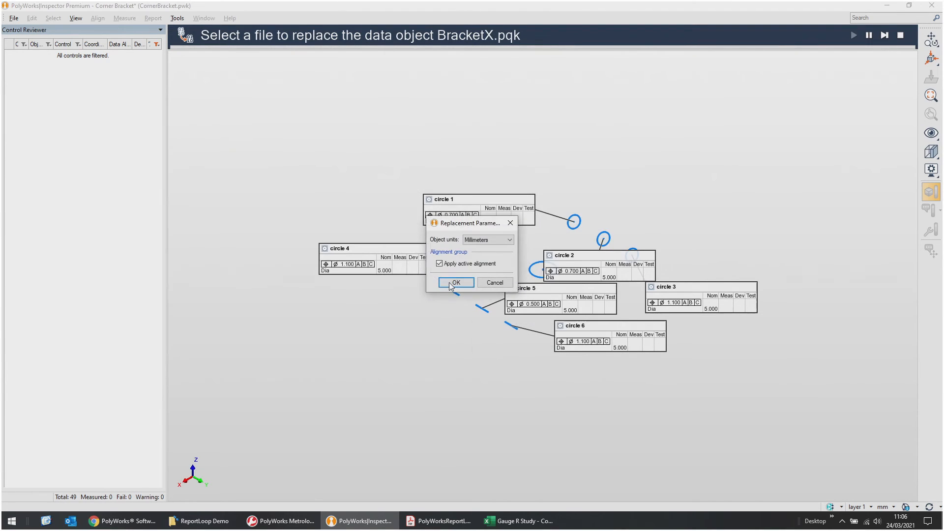
click(453, 283)
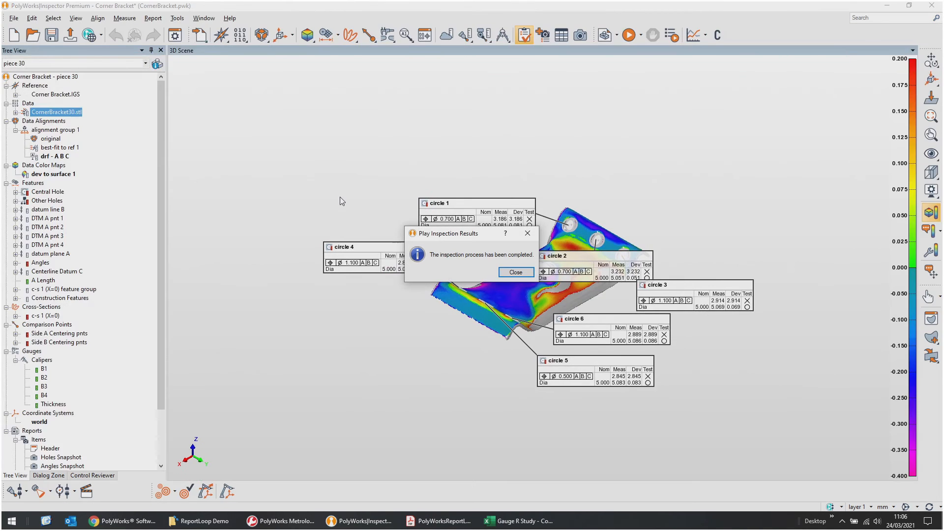
click(509, 273)
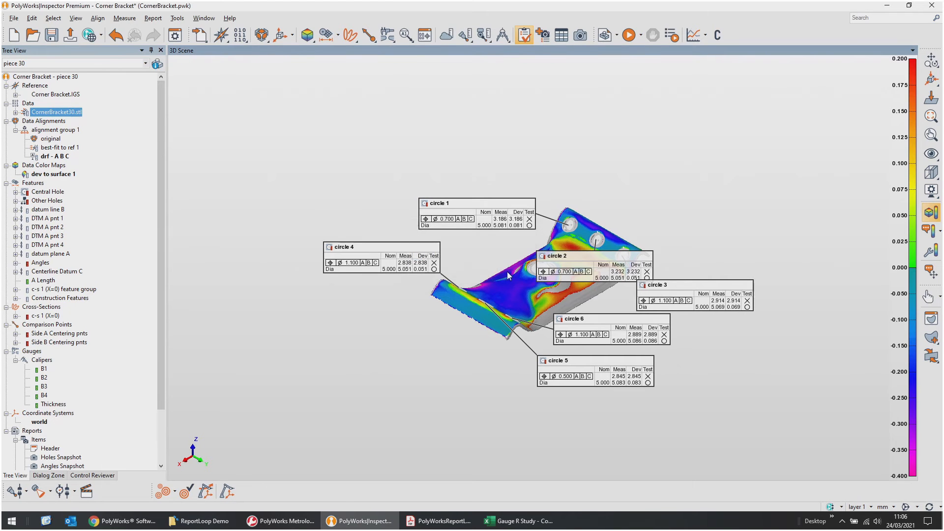
Prealign piece 30's best-fit to ref 1 alignment using one point pair near the bracket's centre, with the scan rotated to match the reference
drag(487, 260, 488, 295)
scroll(430, 249, up, 4)
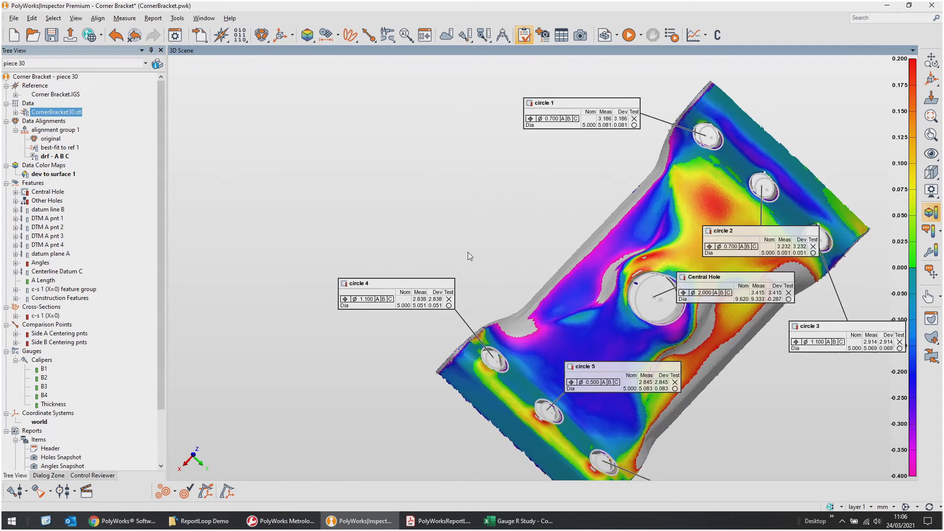
middle_drag(612, 259, 419, 245)
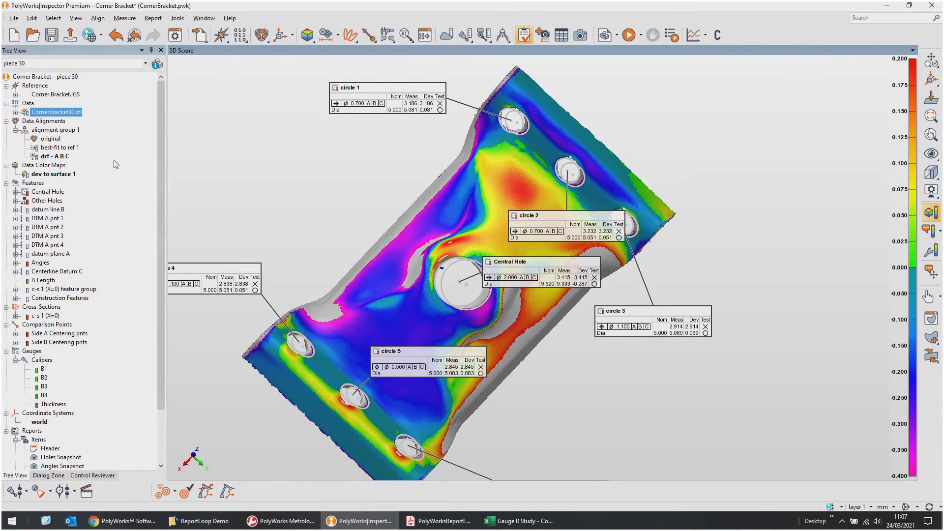
right_click(63, 150)
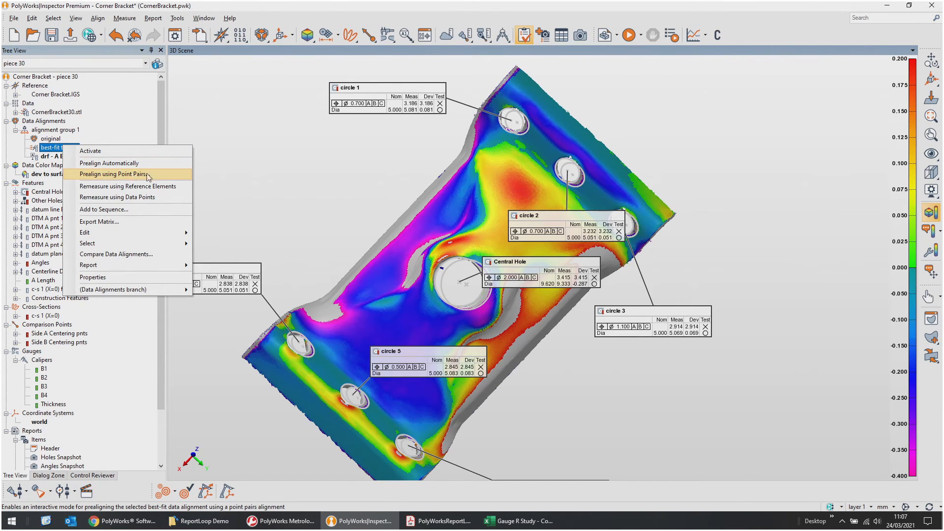
click(114, 174)
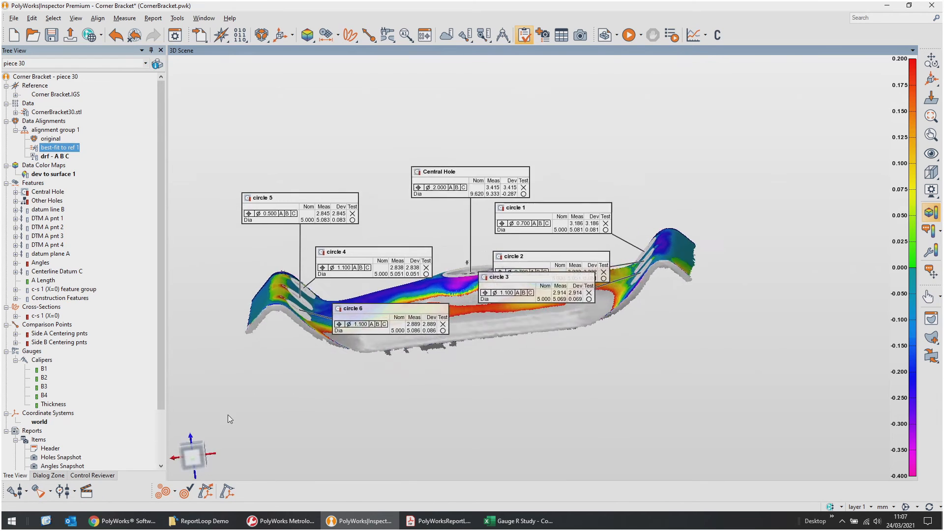
right_click(64, 150)
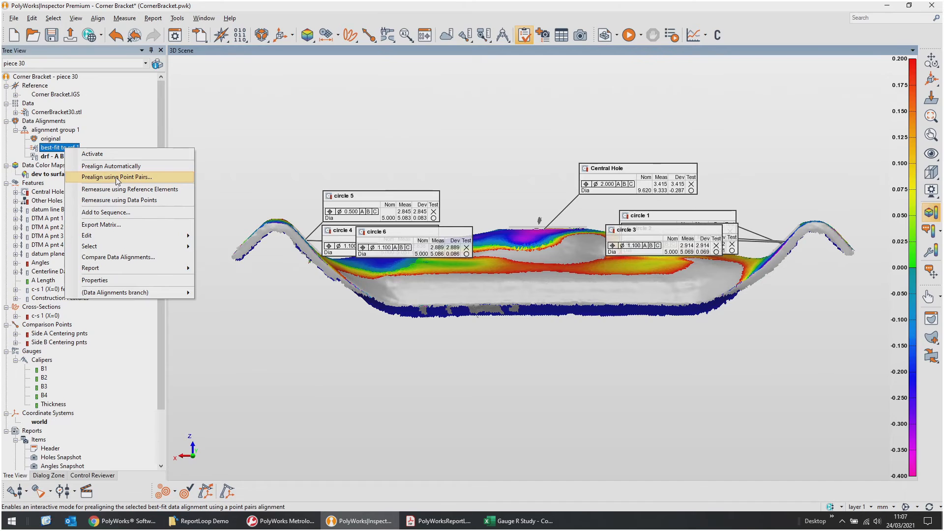
click(116, 177)
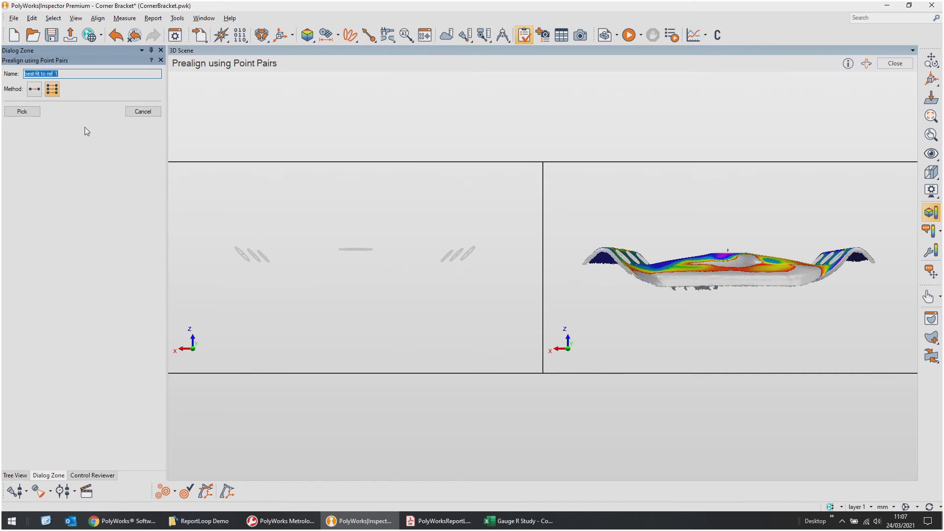
click(15, 475)
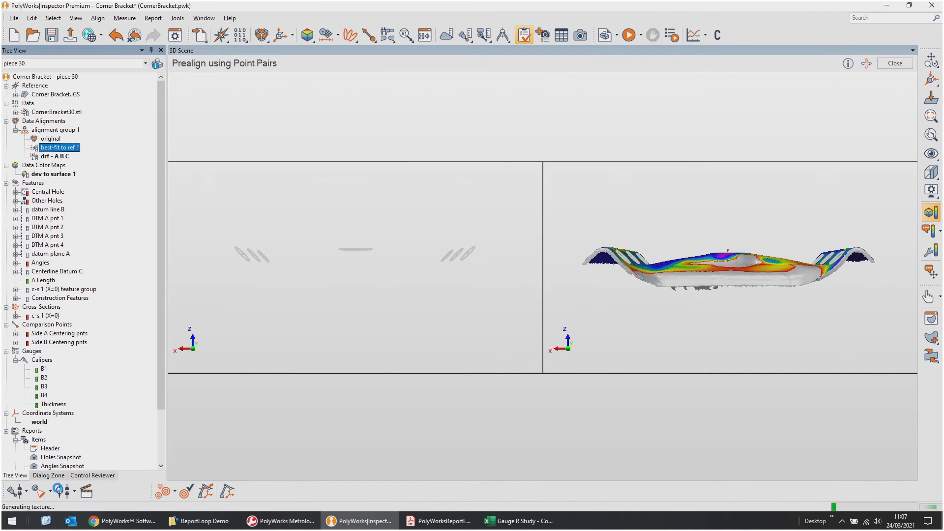
click(53, 475)
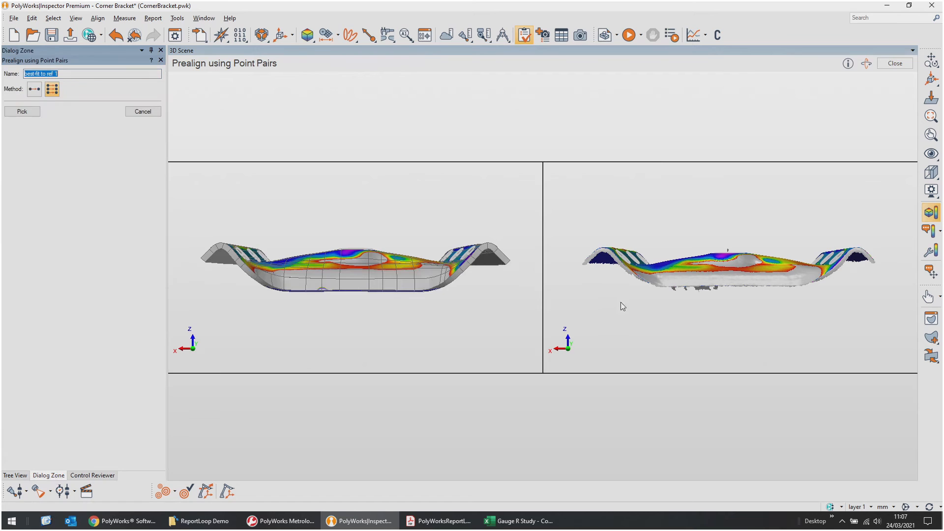
drag(708, 271, 795, 307)
click(36, 90)
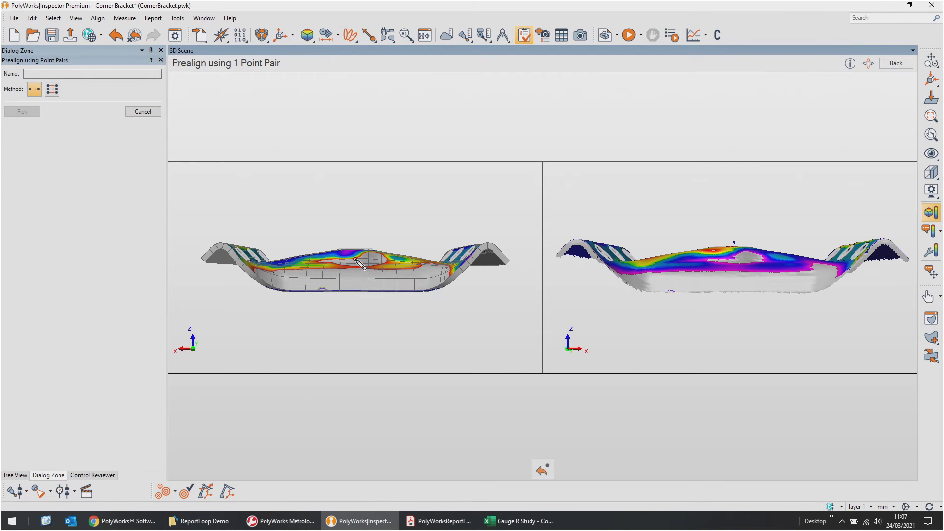
click(735, 262)
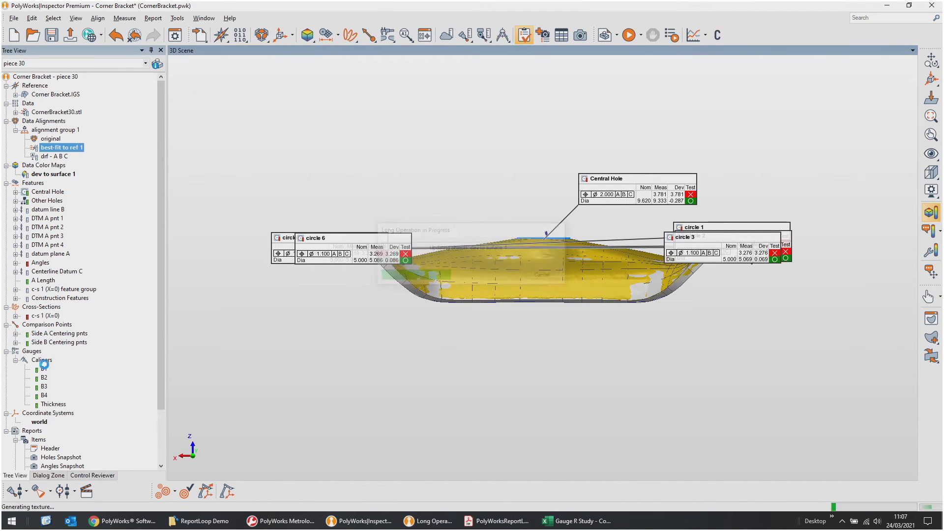
Activate piece 30's drf - A B C data alignment and save the project
drag(527, 335, 518, 368)
middle_drag(630, 308, 620, 361)
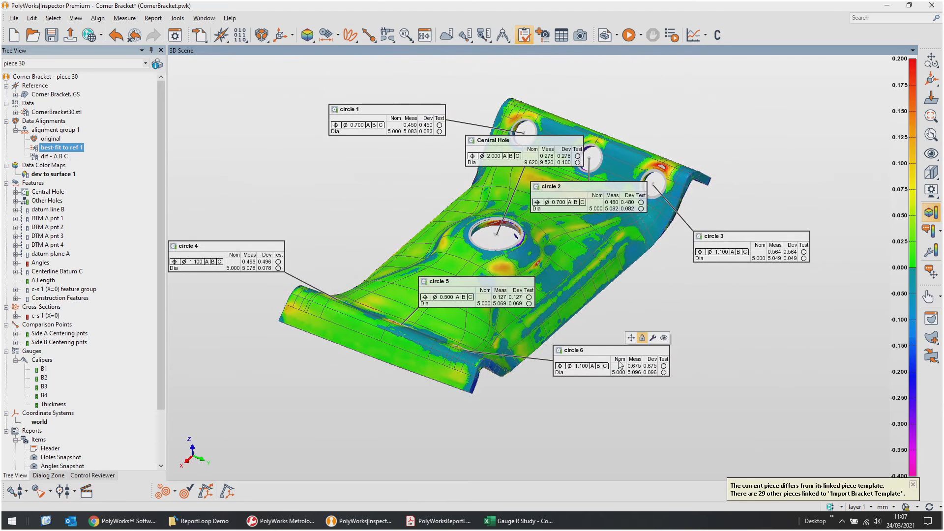
click(73, 147)
key(ctrl)
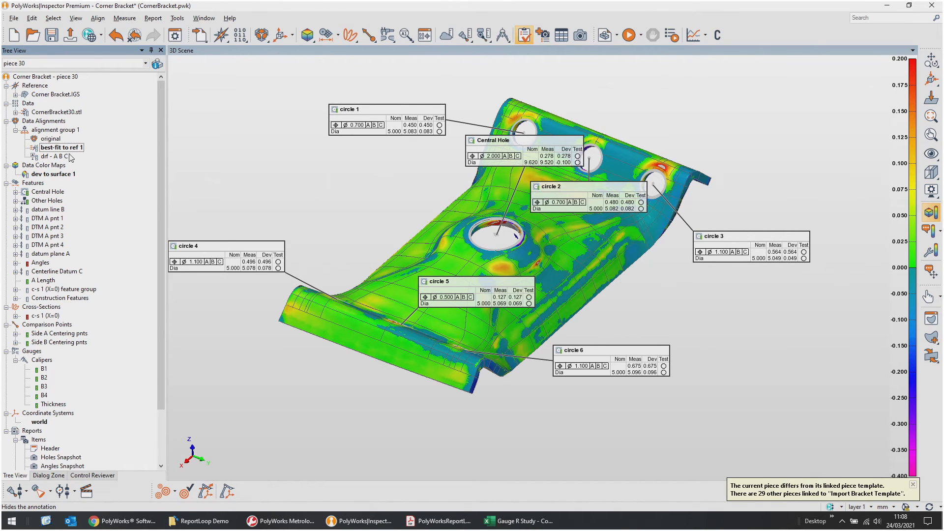
right_click(66, 156)
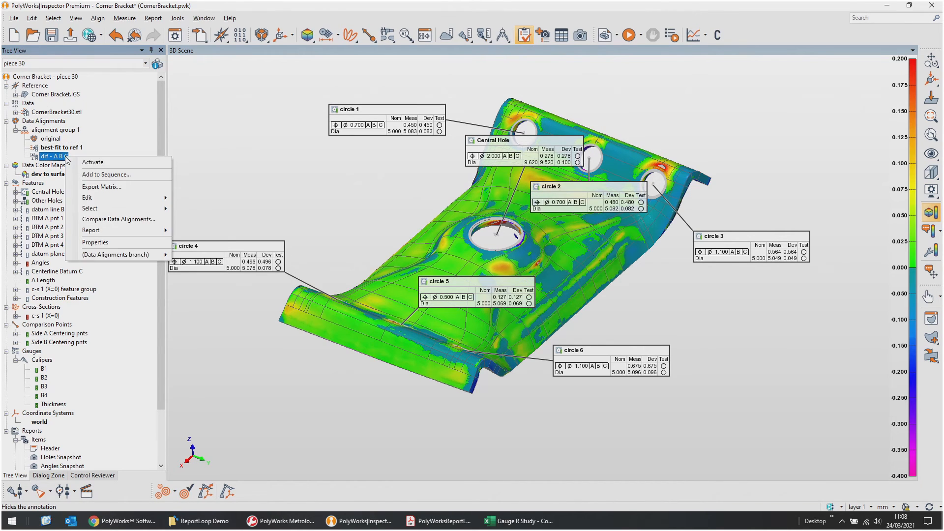
click(94, 162)
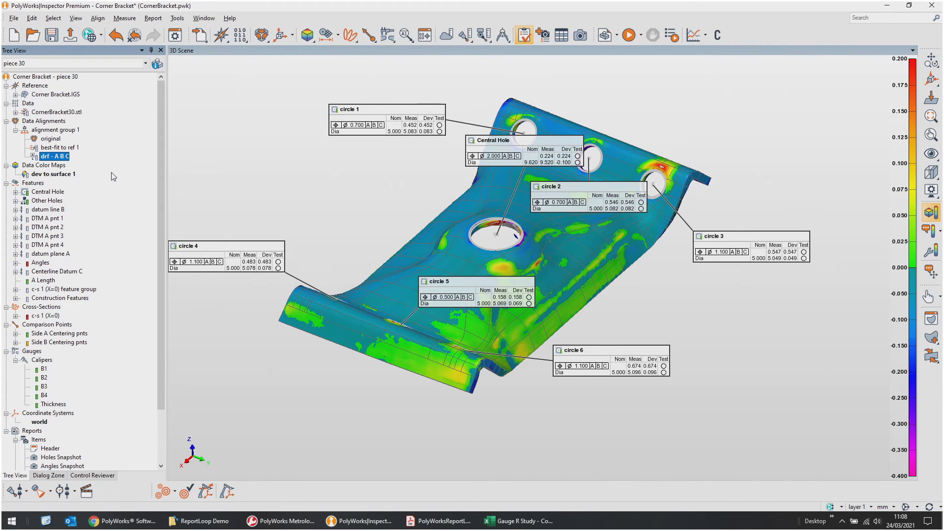
click(52, 35)
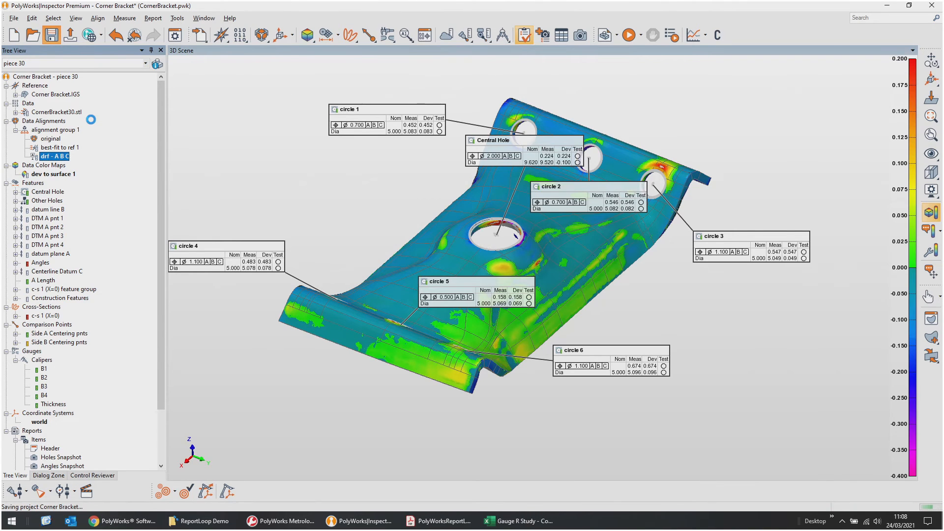
Switch to the Corner Bracket workbook in Excel, select iteration 1's results in D39:M39, and connect the PolyWorks Reporting Tools to PolyWorks
click(504, 524)
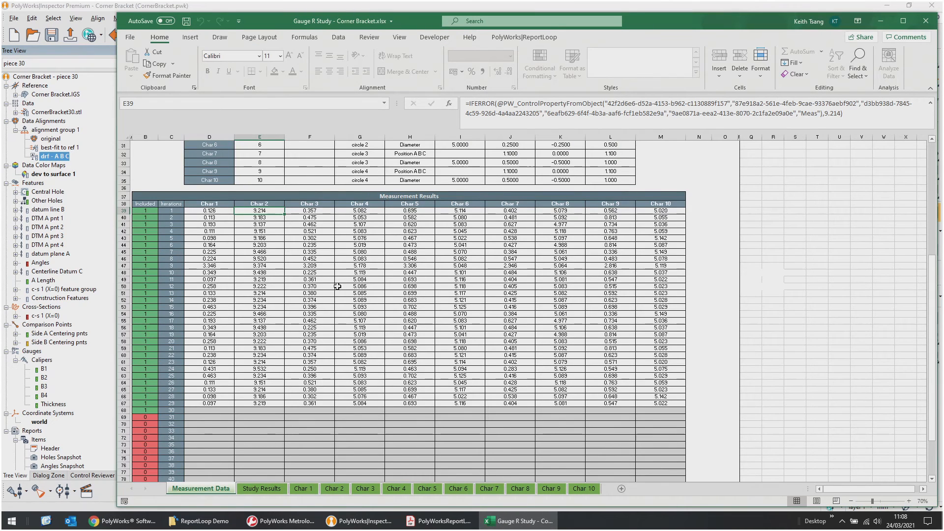
click(209, 211)
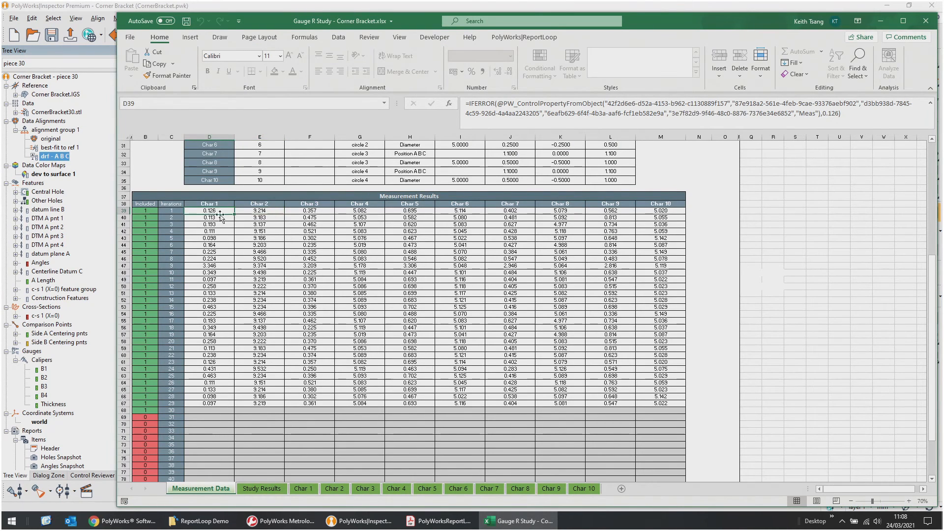
shift+click(644, 212)
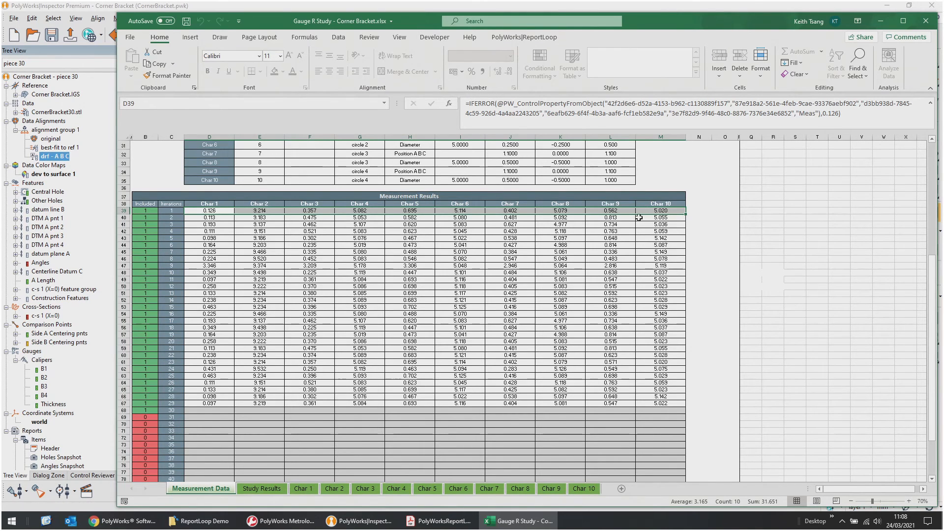
click(512, 40)
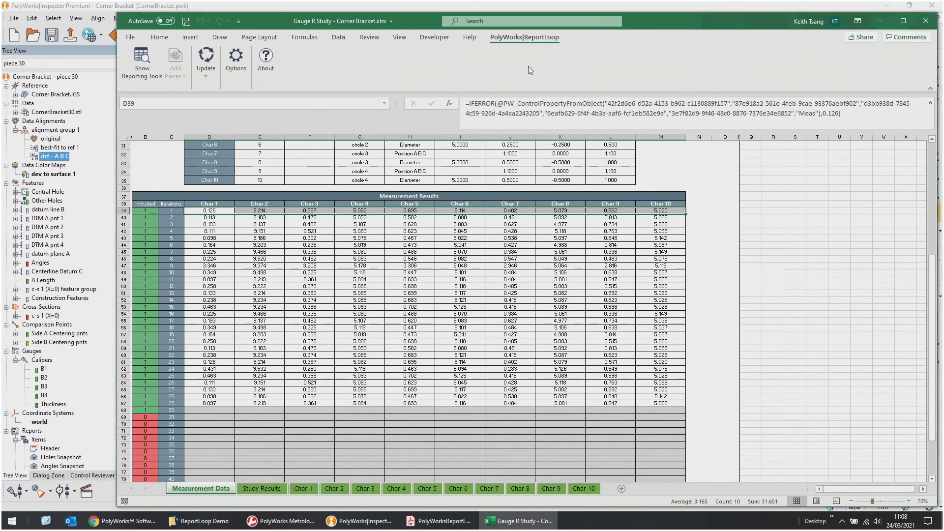
click(131, 57)
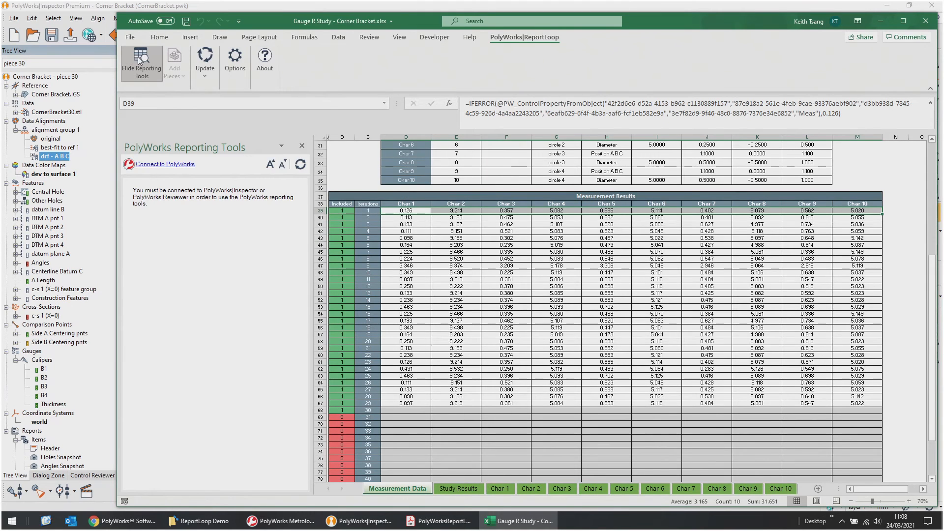
click(166, 165)
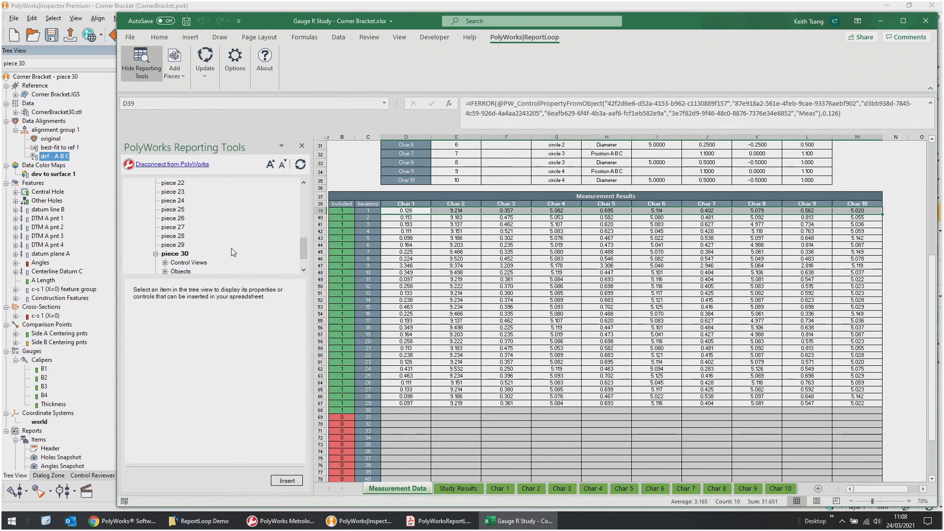
Add piece 30 to specific cells D68:M68, using D39:M39 as the source cells
click(178, 254)
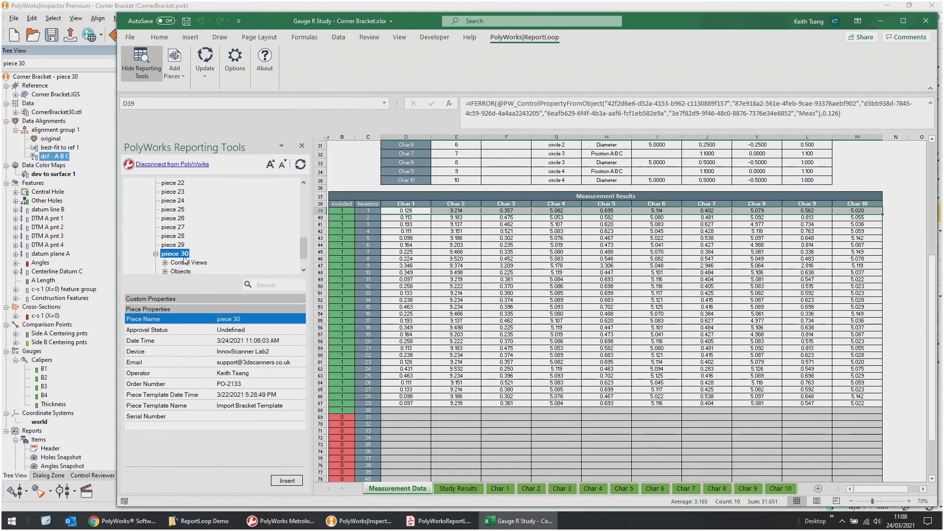
click(175, 73)
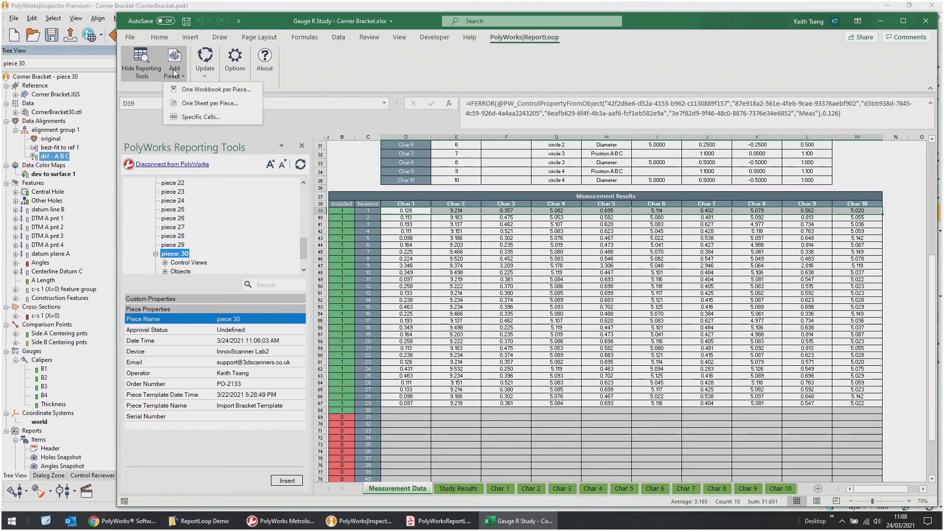
click(200, 117)
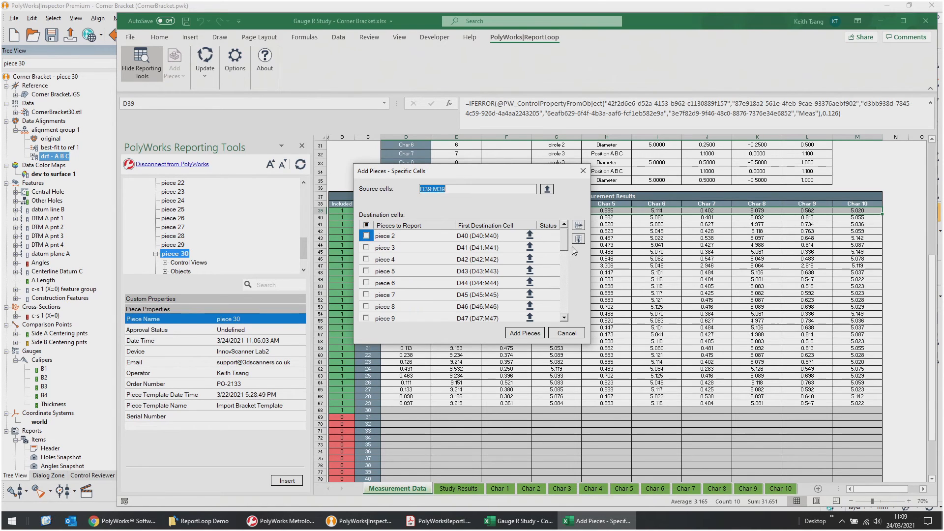
drag(565, 246, 571, 313)
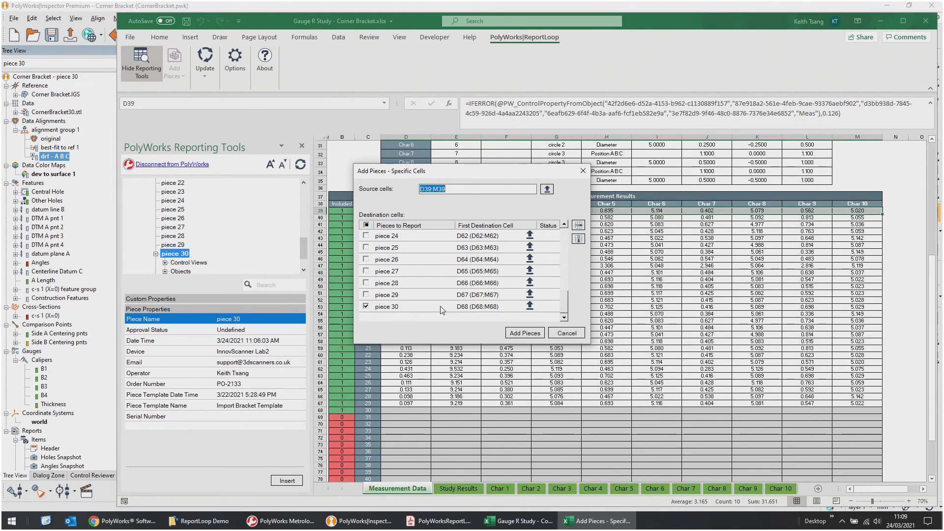
click(525, 333)
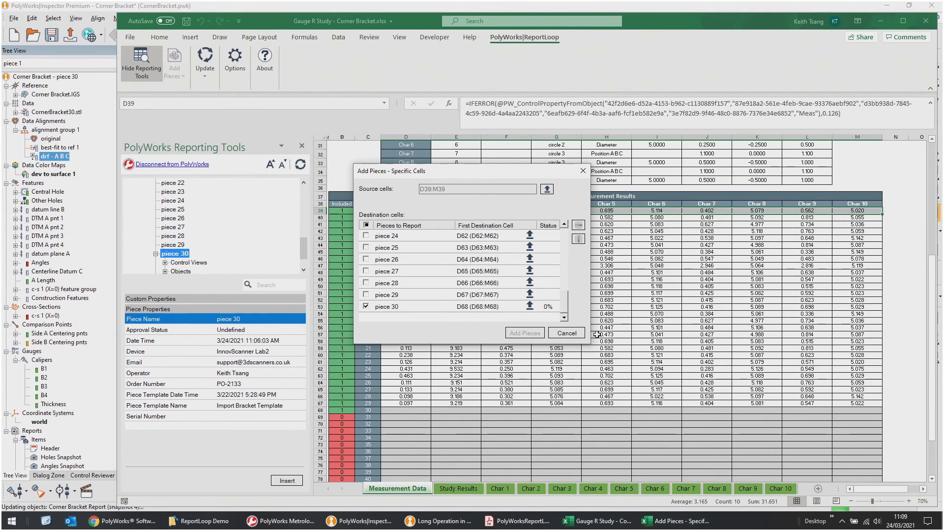
click(567, 334)
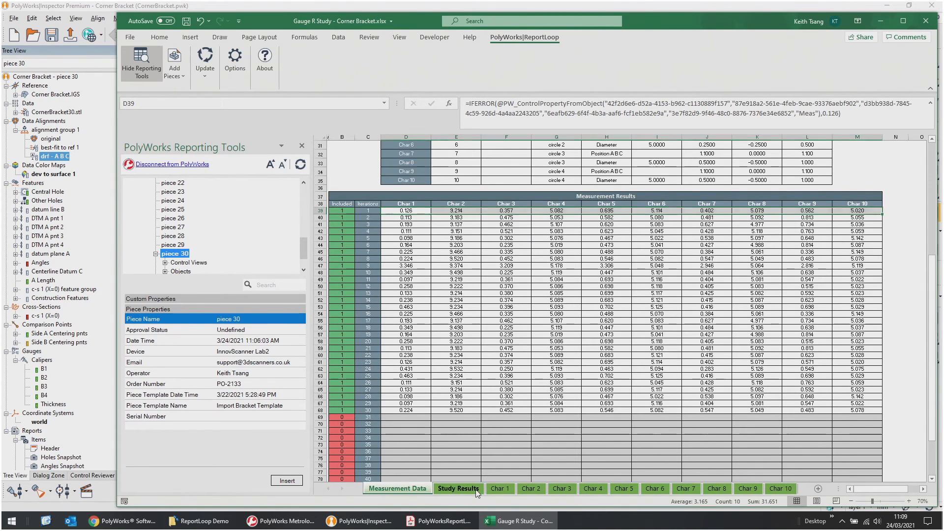
Examine the Gauge R Study Results and the I-MR charts for Char 1 through Char 5 for outlying iterations
click(458, 488)
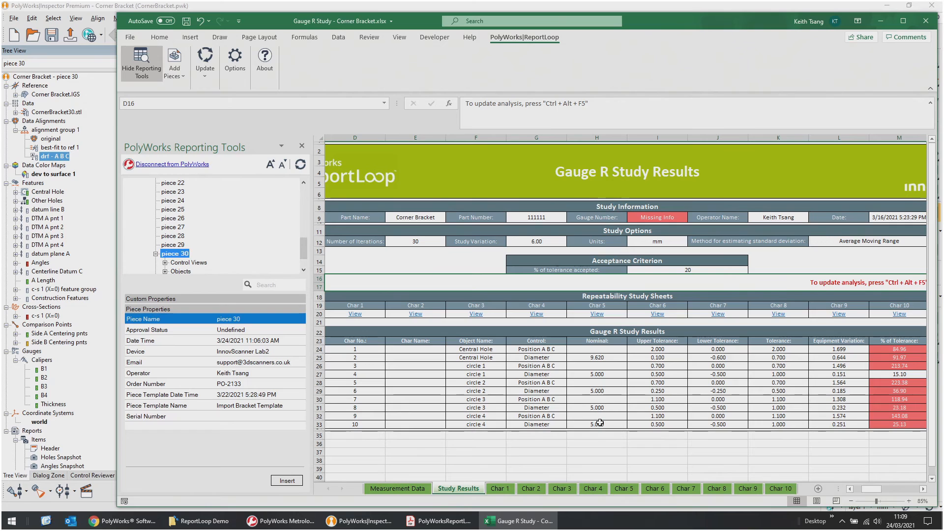
click(509, 489)
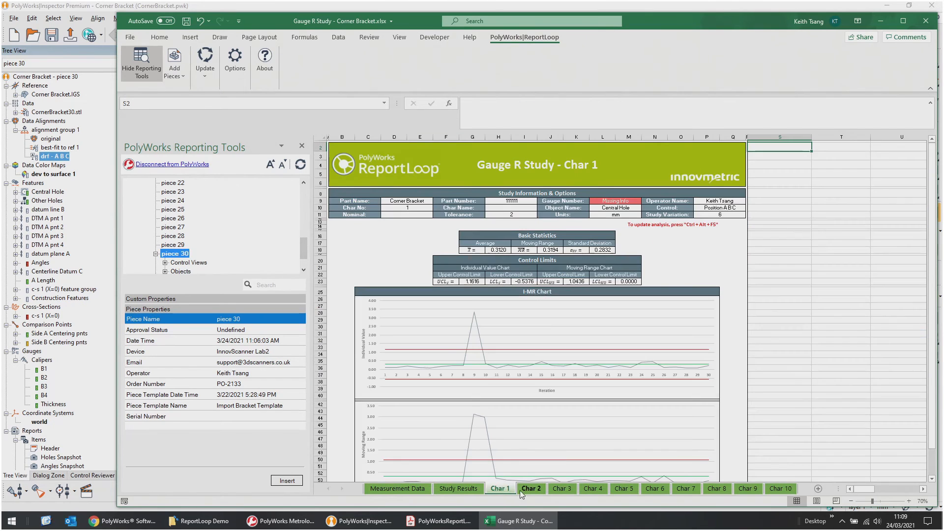
click(527, 493)
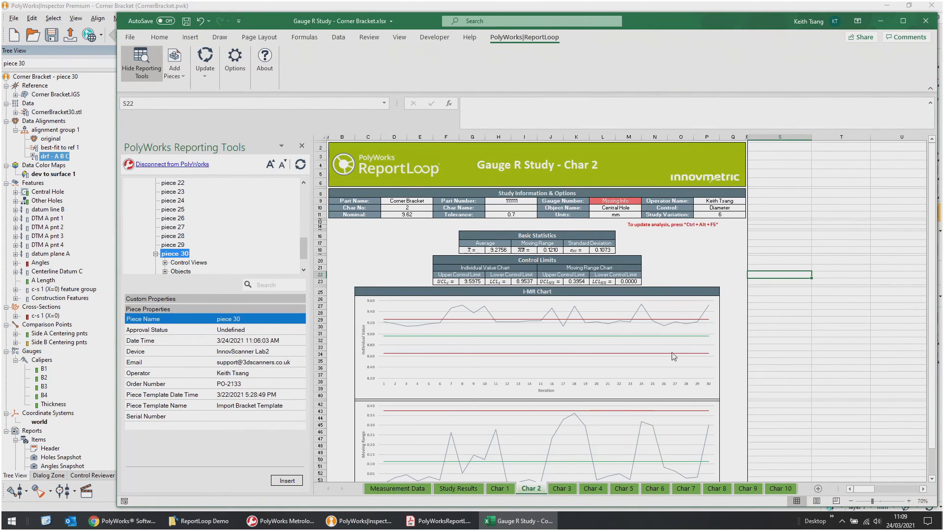
click(561, 489)
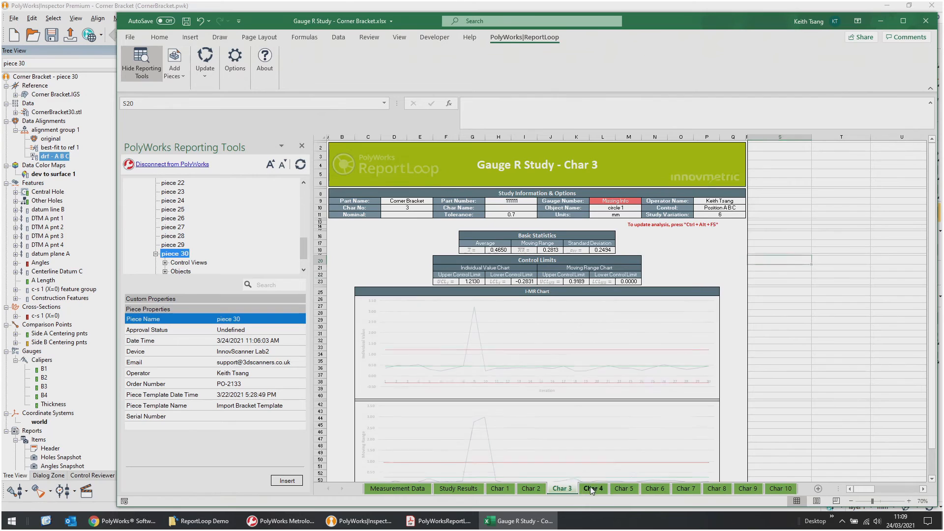
click(591, 489)
click(625, 489)
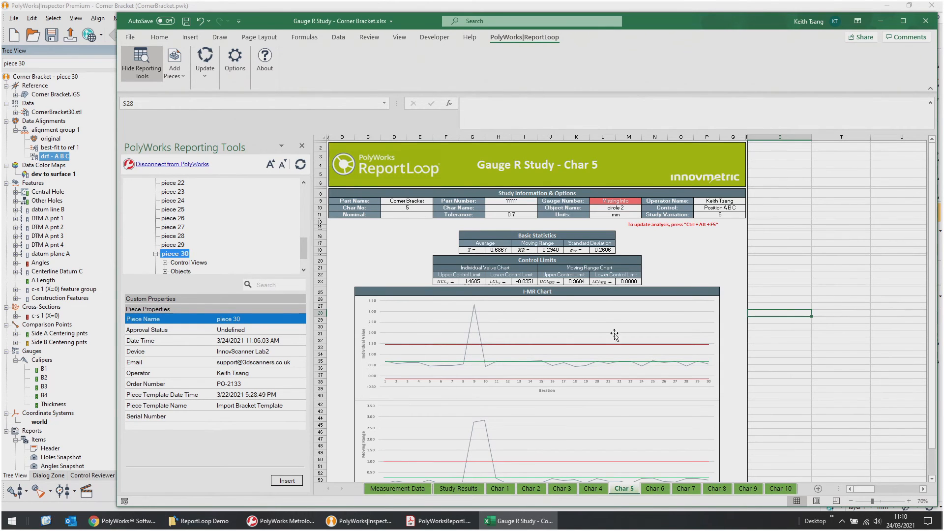
Switch to PolyWorks|Inspector, make piece 9 the current piece, and examine its scan alignment
click(80, 64)
scroll(76, 143, up, 5)
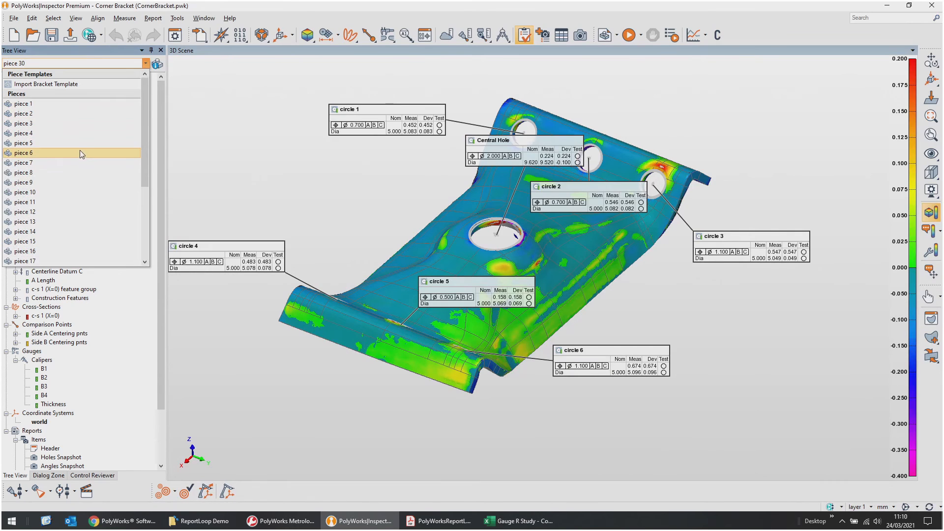
click(61, 182)
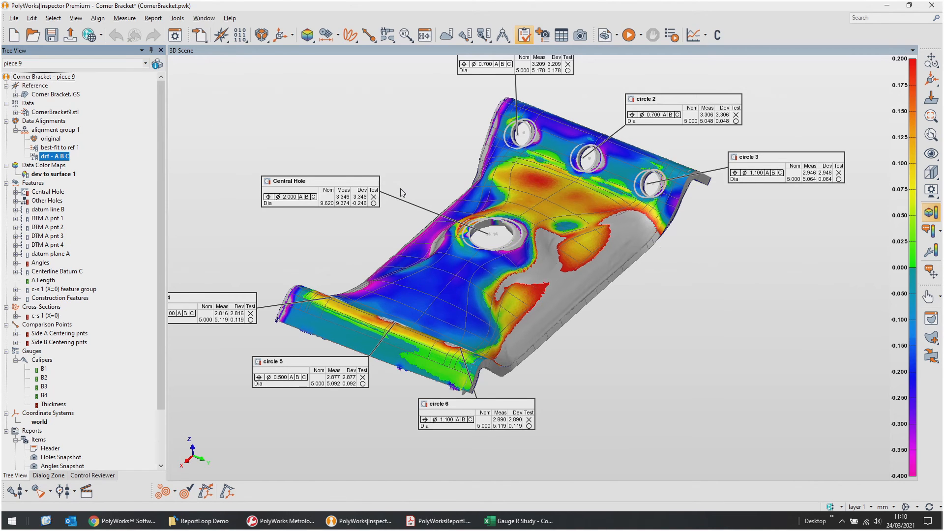
drag(526, 271, 514, 247)
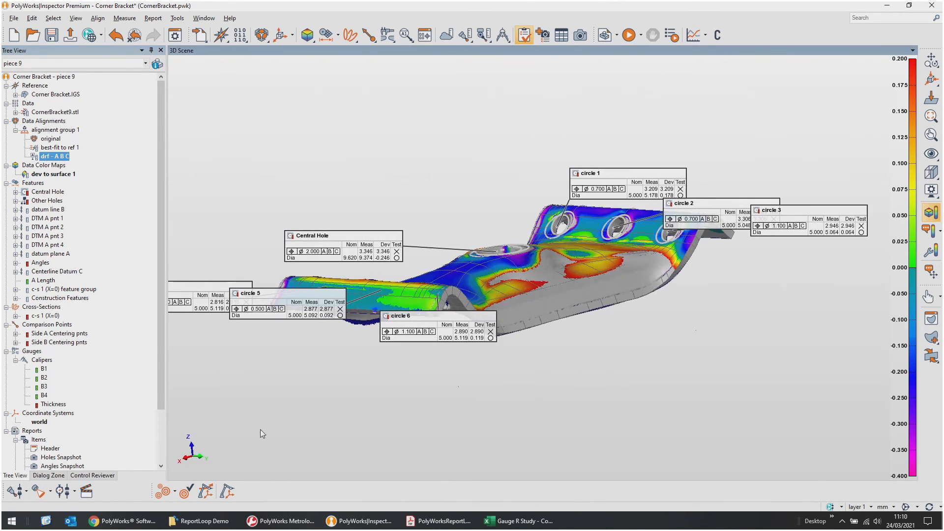
Prealign piece 9's best-fit to ref 1 alignment using one point pair beside the central hole, with the scan view turned to match the reference
drag(193, 448, 189, 449)
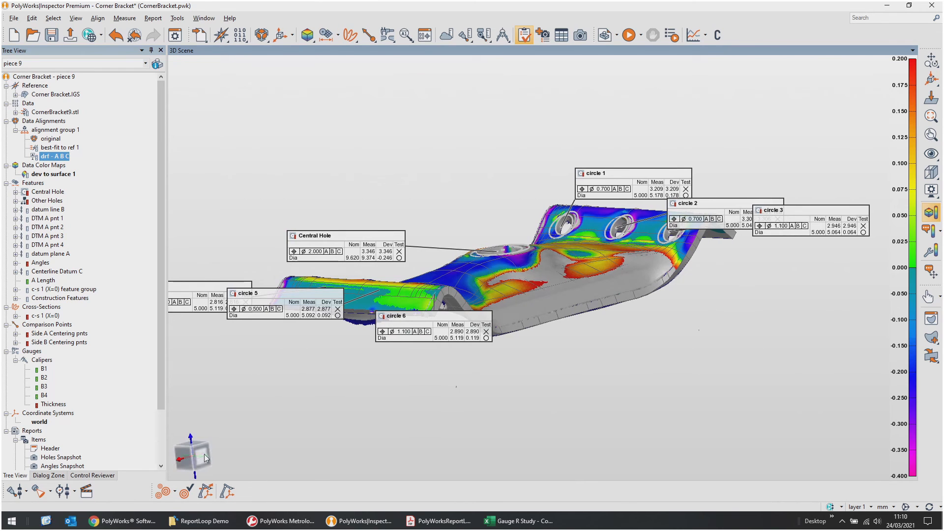
click(206, 458)
right_click(59, 148)
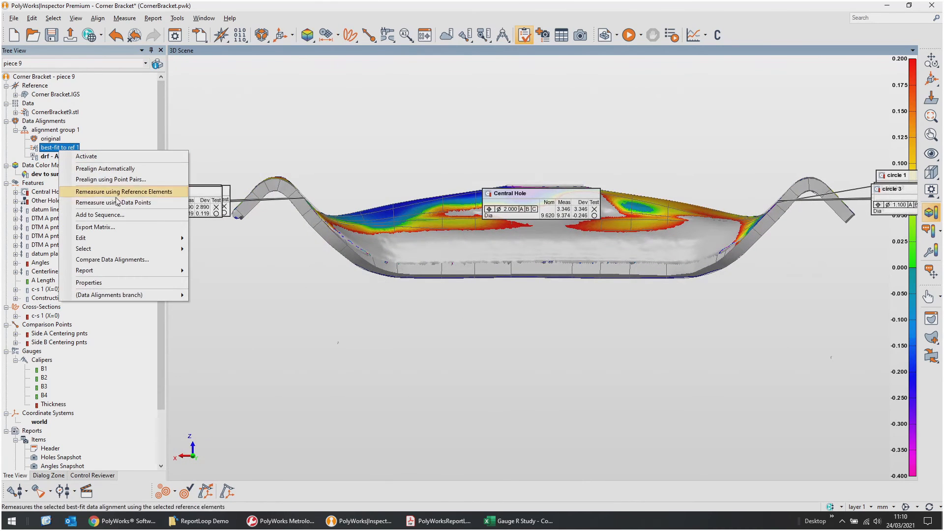
click(130, 180)
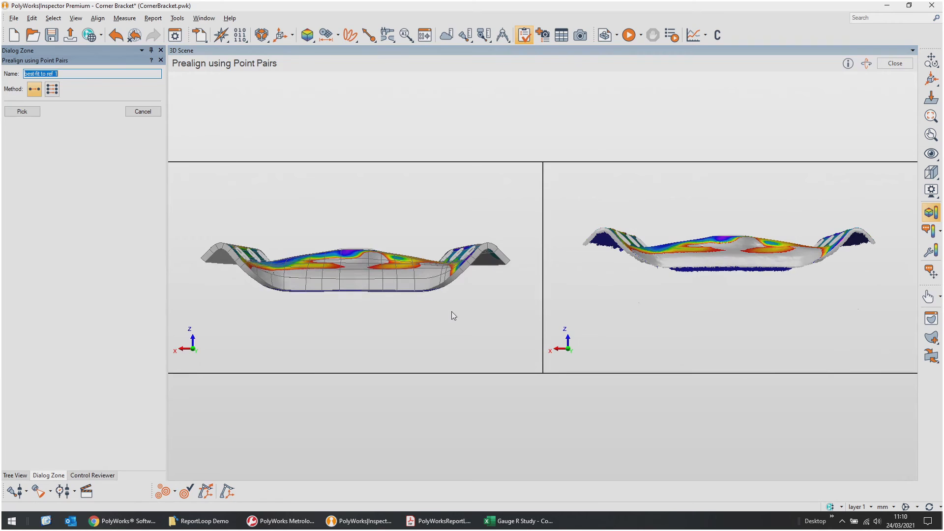
drag(798, 238, 824, 319)
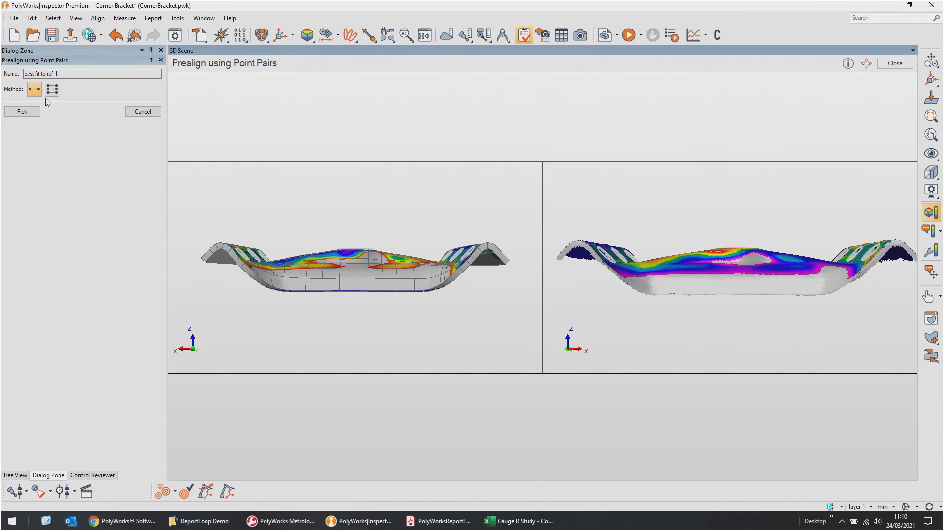
click(25, 111)
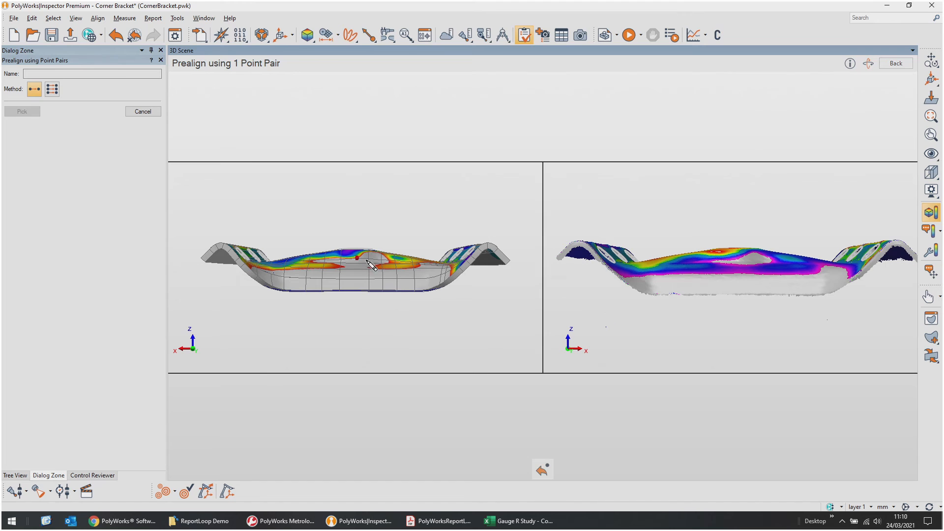
click(743, 261)
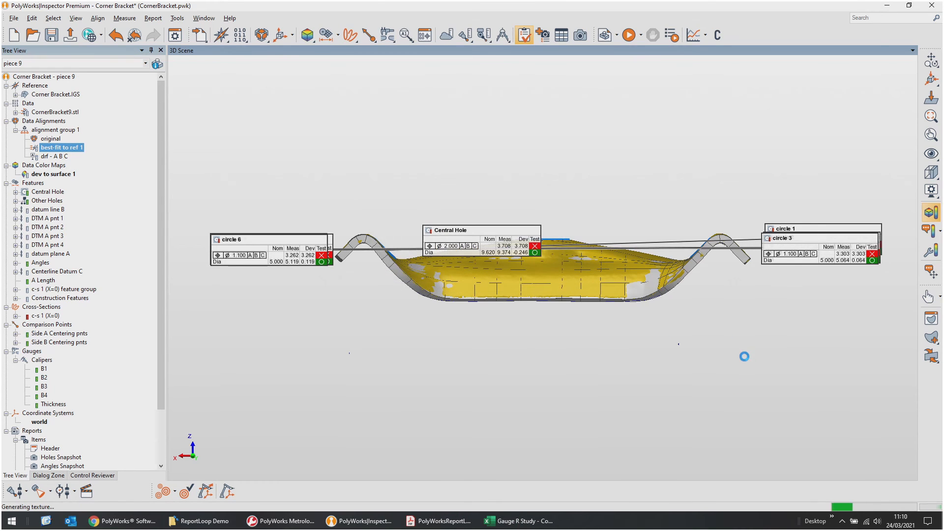
Activate piece 9's drf - A B C data alignment
drag(521, 346, 522, 354)
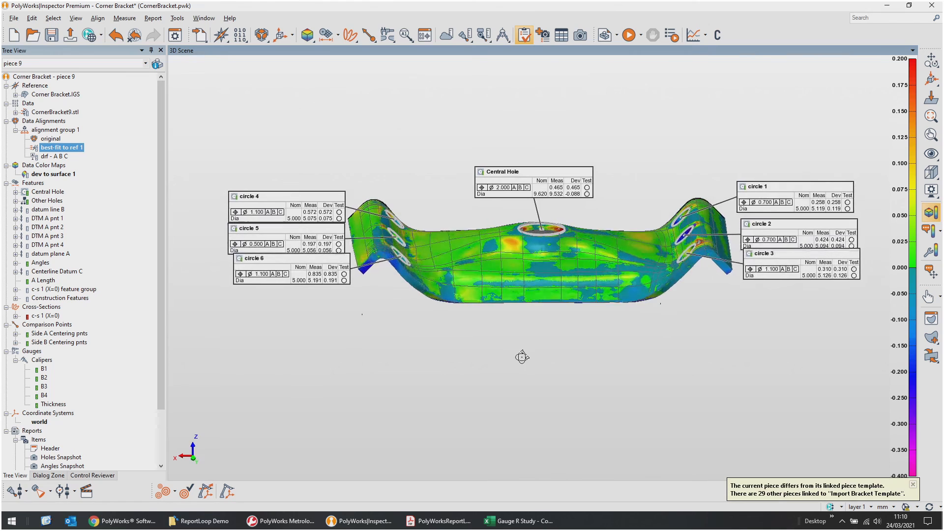
right_click(46, 157)
click(61, 161)
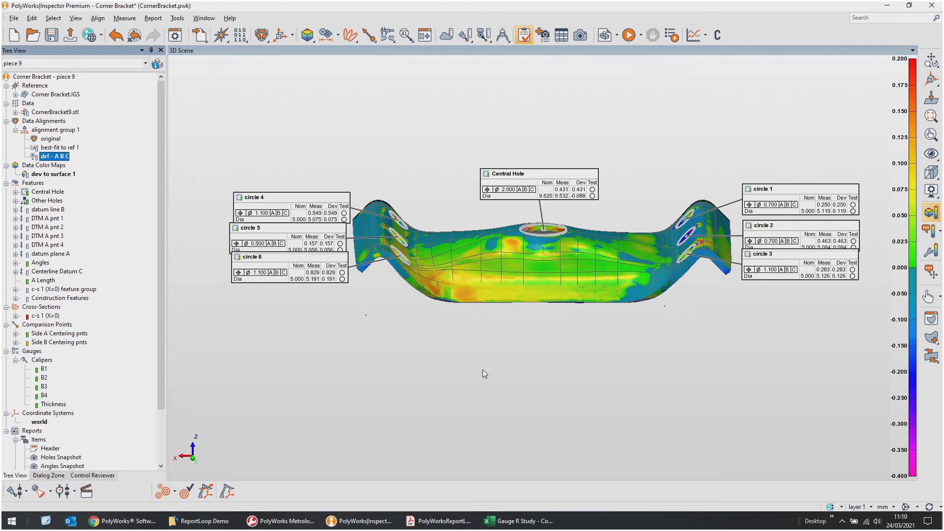
Save the inspection project, accept piece 9's updated data in the Excel Gauge R workbook, and update the analysis
click(51, 35)
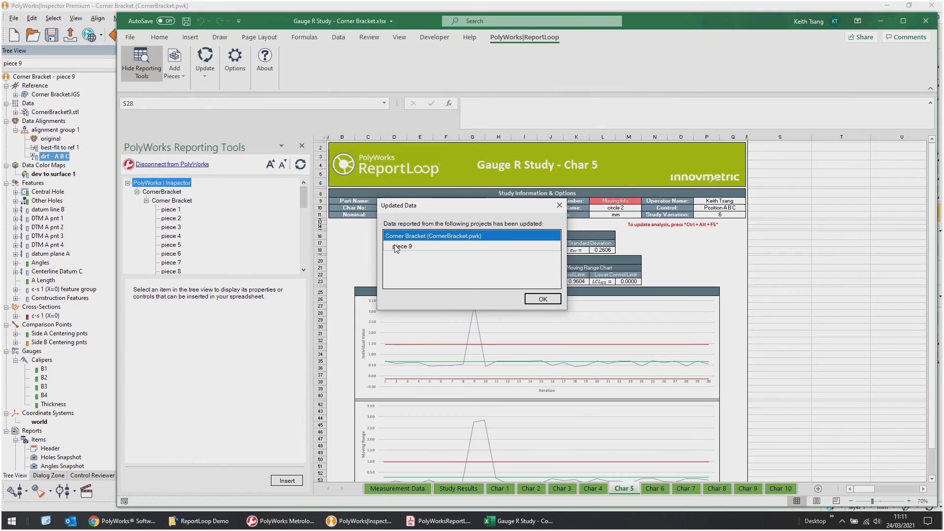
click(543, 299)
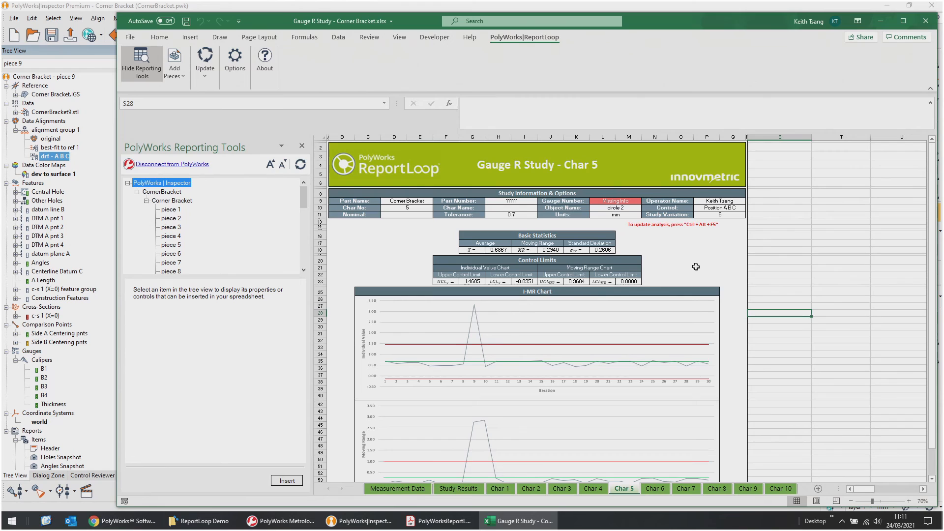
key(ctrl+alt+F5)
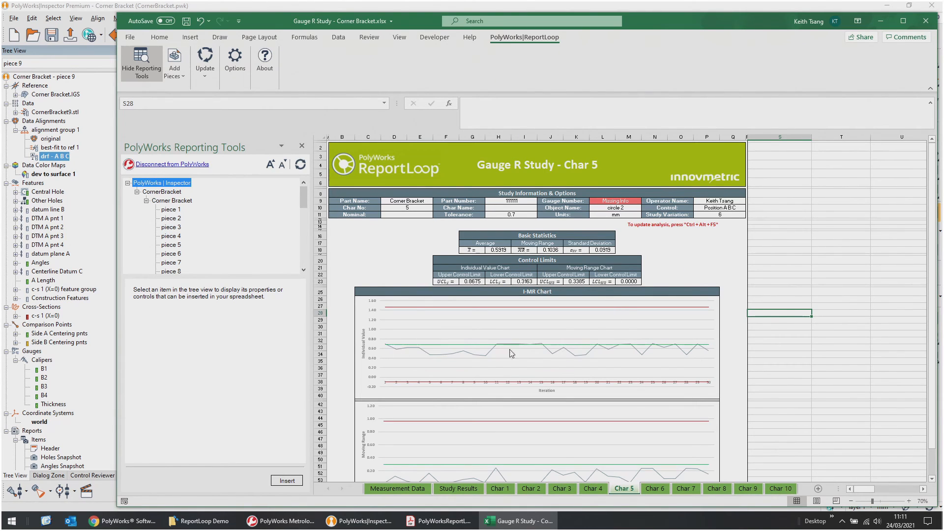
Review the updated I-MR charts for Char 1 through Char 5, checking iteration 9 against the control limits
click(499, 488)
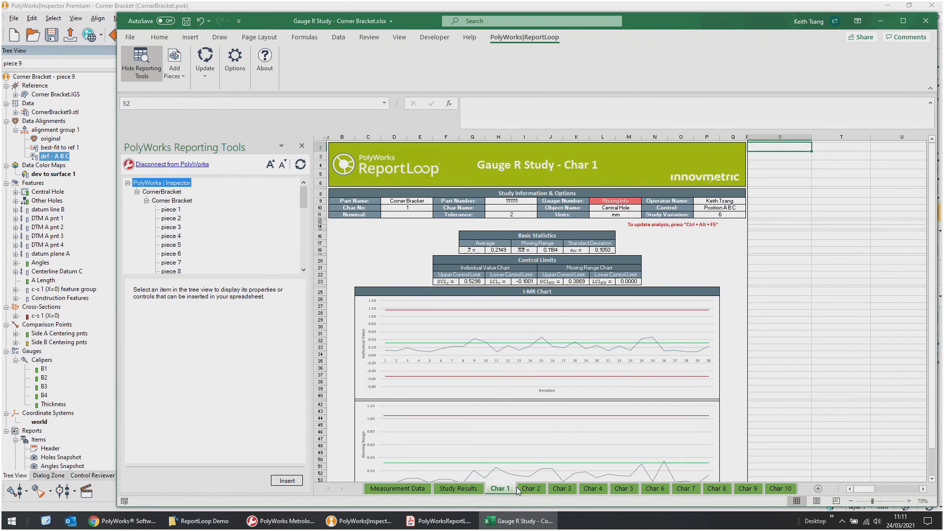
click(533, 489)
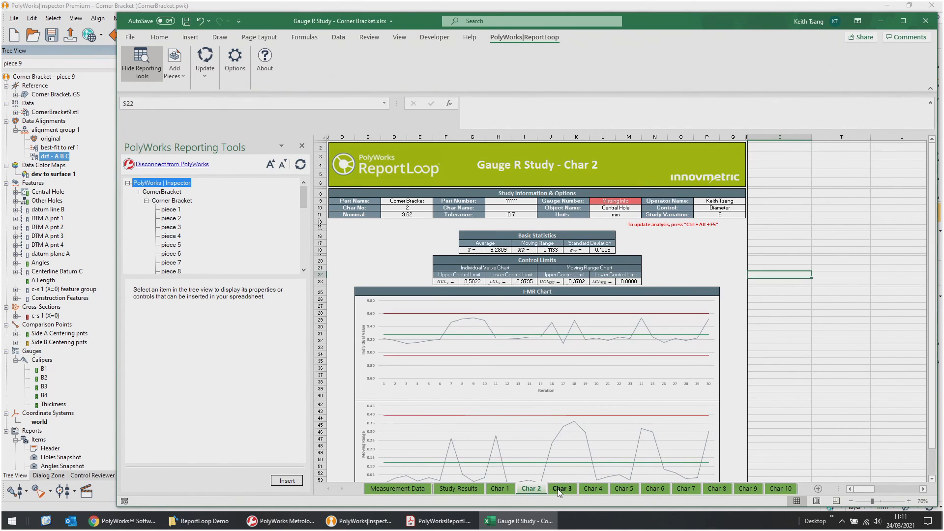
click(560, 489)
click(594, 489)
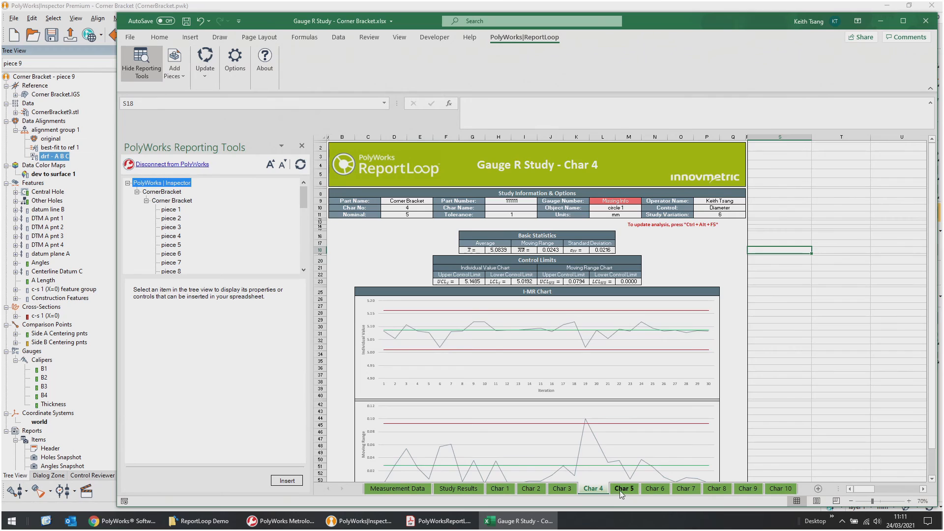
click(621, 490)
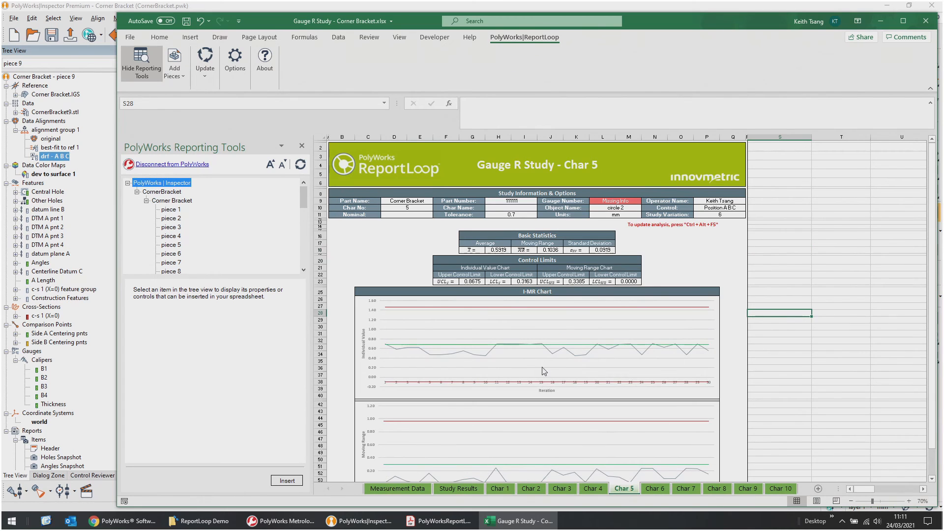